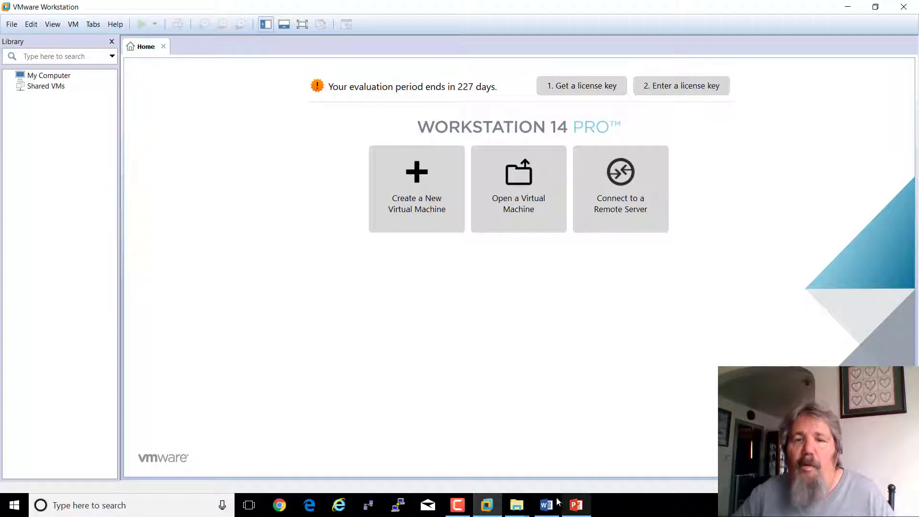
- Switch to the PowerPoint slide show and advance to the "Requirements to Follow Along" slide
click(576, 505)
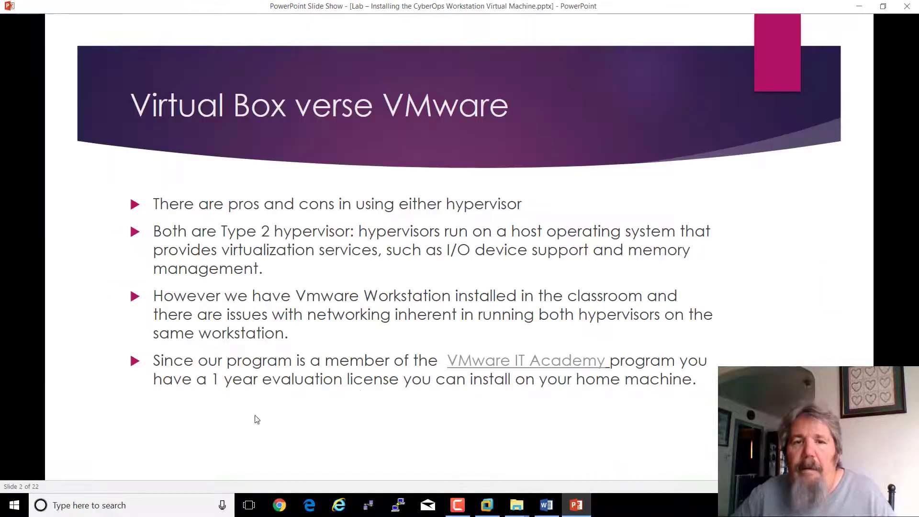
click(407, 417)
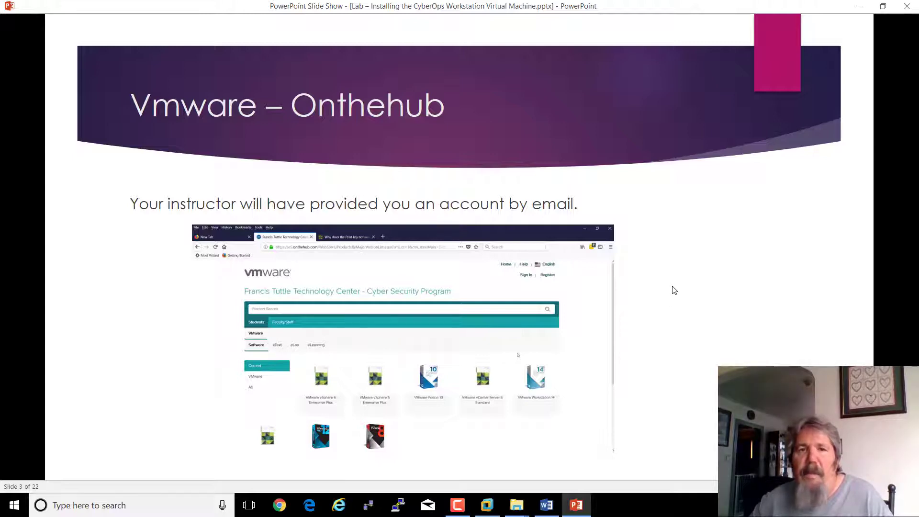
key(Right)
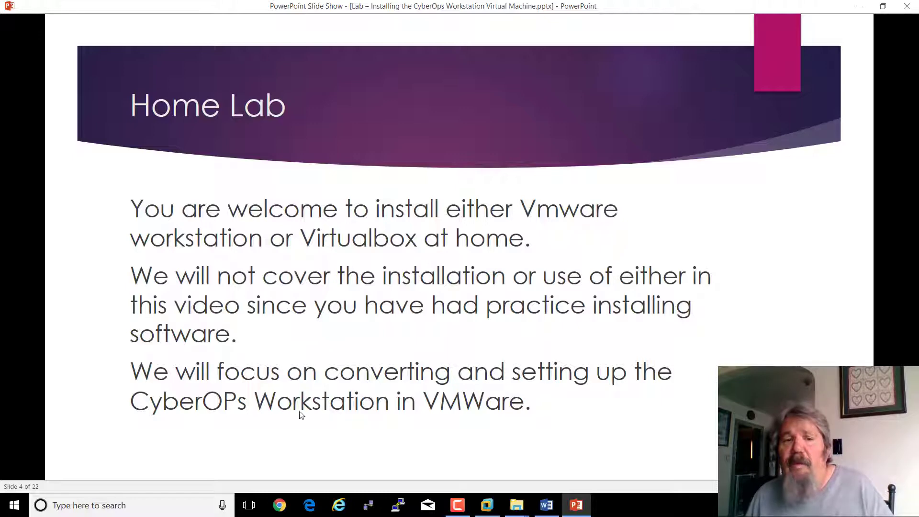
click(469, 358)
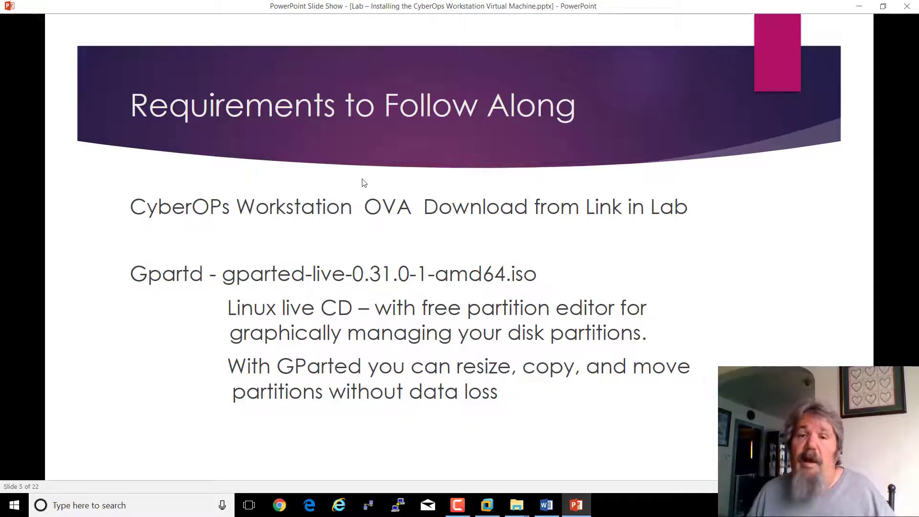
- Switch to the Word lab document and review the Required Resources section and the virtual machine image download link
key(alt+Tab)
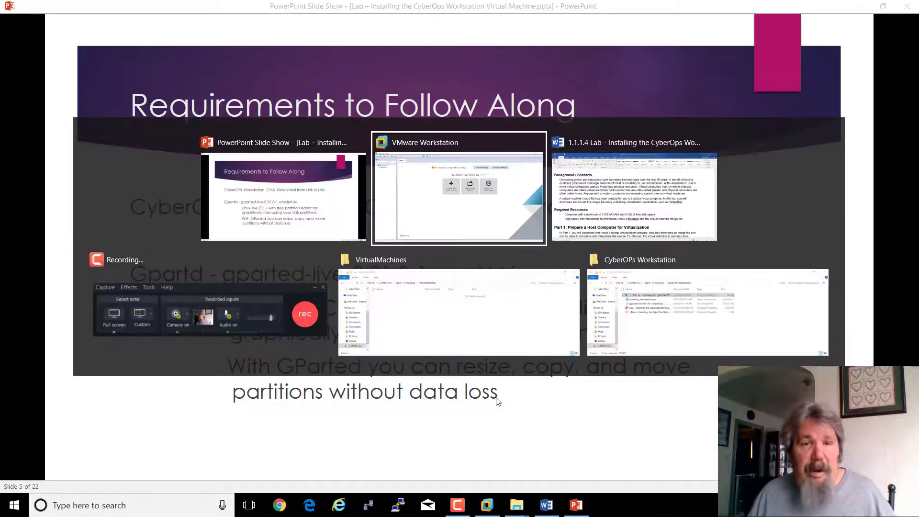
key(alt+Tab)
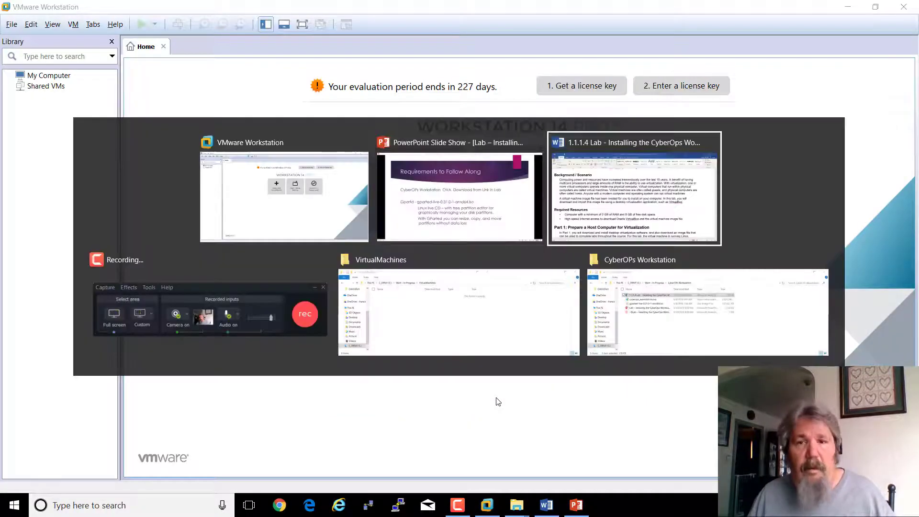
scroll(451, 379, up, 3)
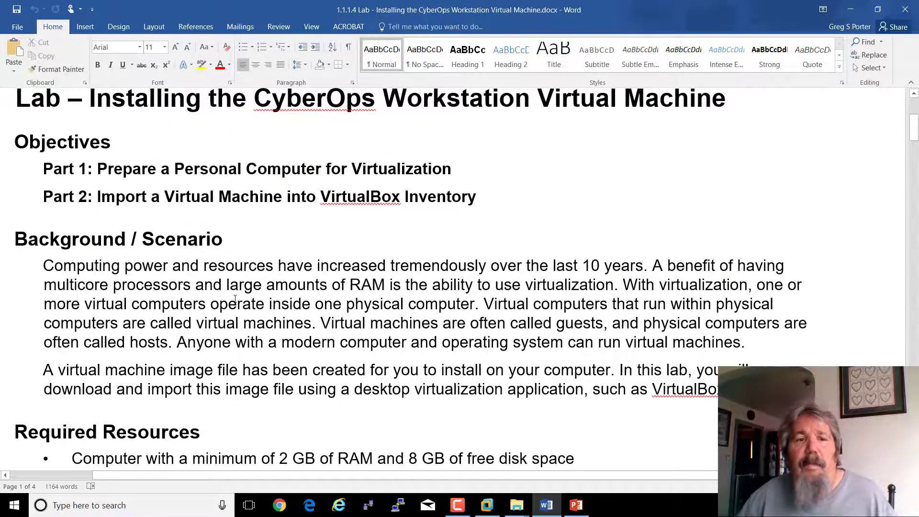
scroll(233, 290, down, 3)
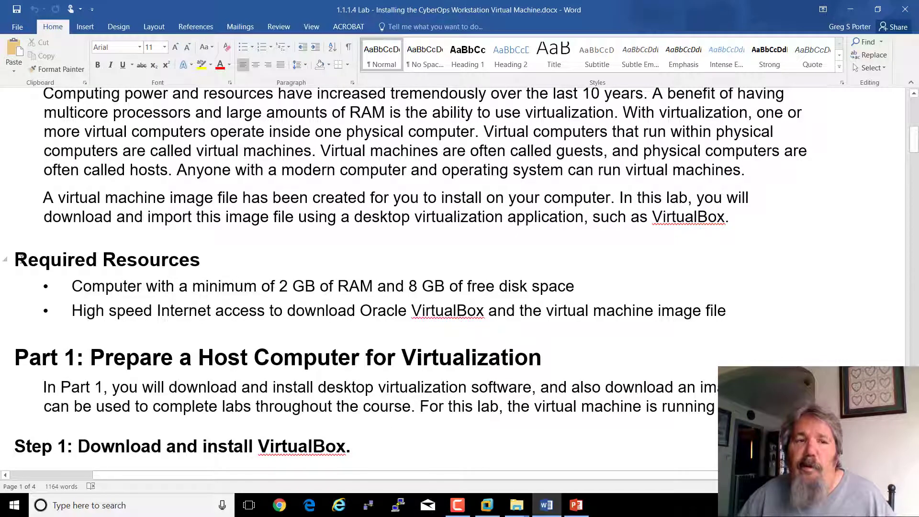
drag(19, 260, 756, 332)
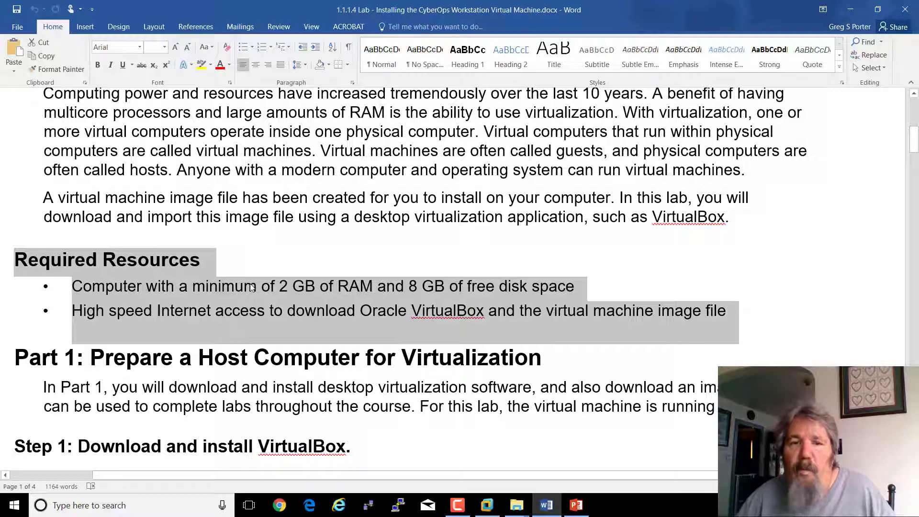
scroll(87, 255, down, 3)
scroll(305, 292, down, 5)
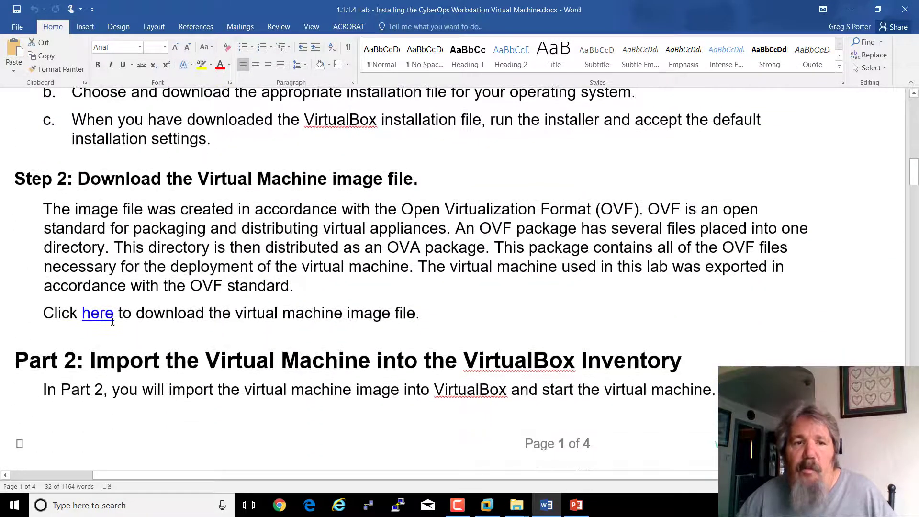
drag(496, 321, 520, 322)
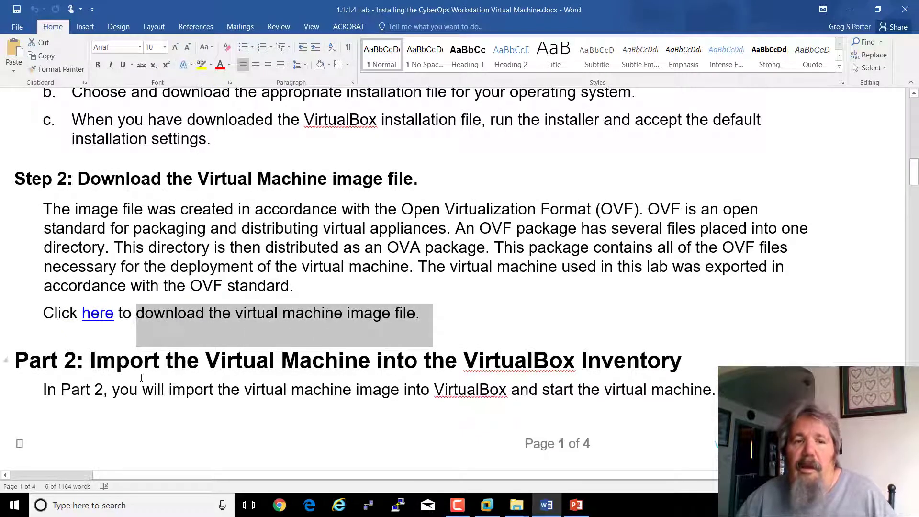
- Read through Part 2 of the lab and highlight the Step 3 section on familiarizing yourself with the virtual machine
scroll(539, 374, down, 10)
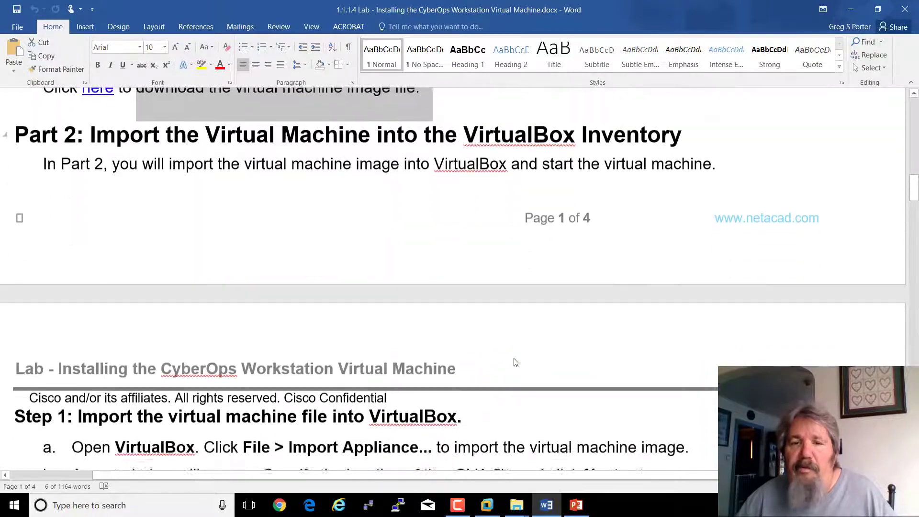
scroll(509, 358, down, 10)
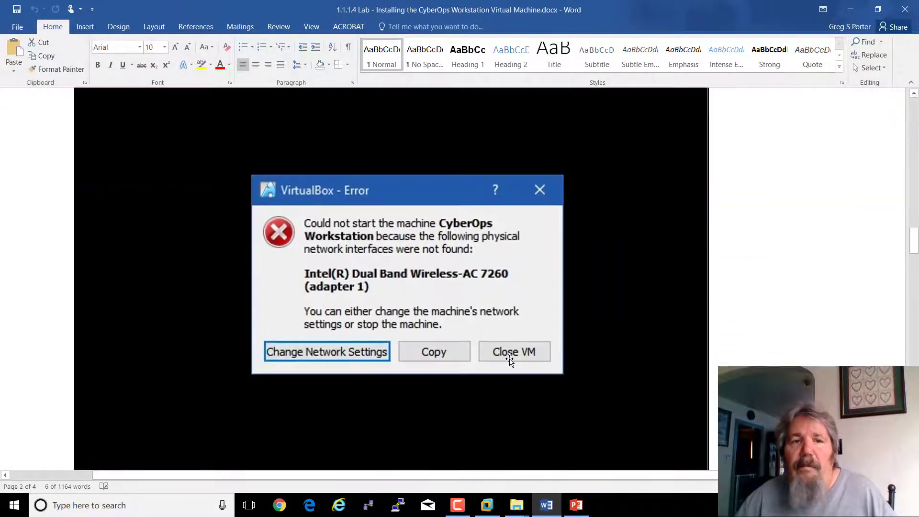
scroll(510, 359, down, 10)
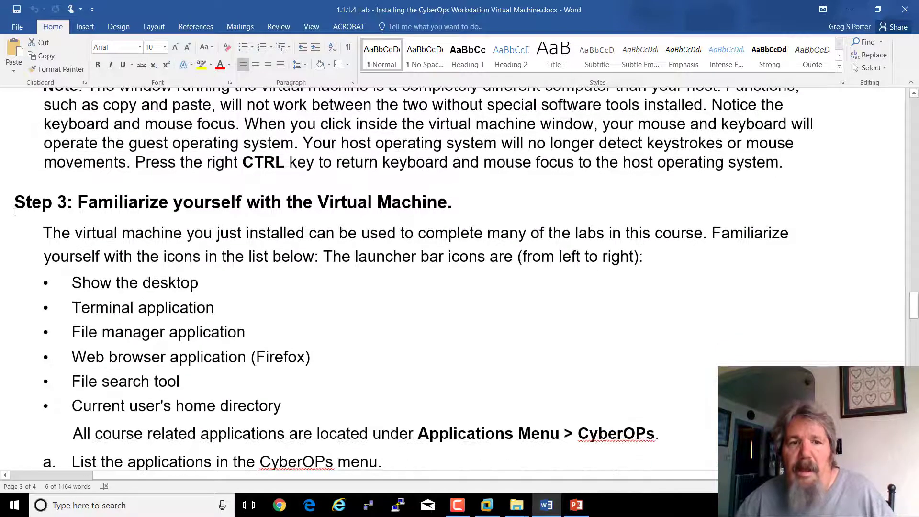
drag(15, 205, 293, 316)
scroll(322, 333, down, 1)
scroll(322, 332, down, 10)
scroll(322, 333, down, 2)
scroll(322, 333, up, 4)
scroll(322, 333, up, 3)
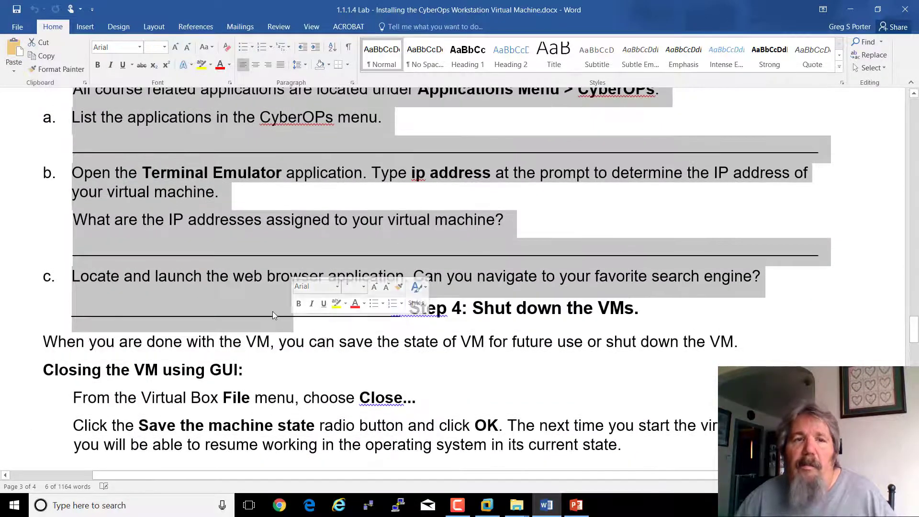
- Highlight the blank answer line under question a about the CyberOPs menu applications, then return to the Step 3 heading
click(218, 117)
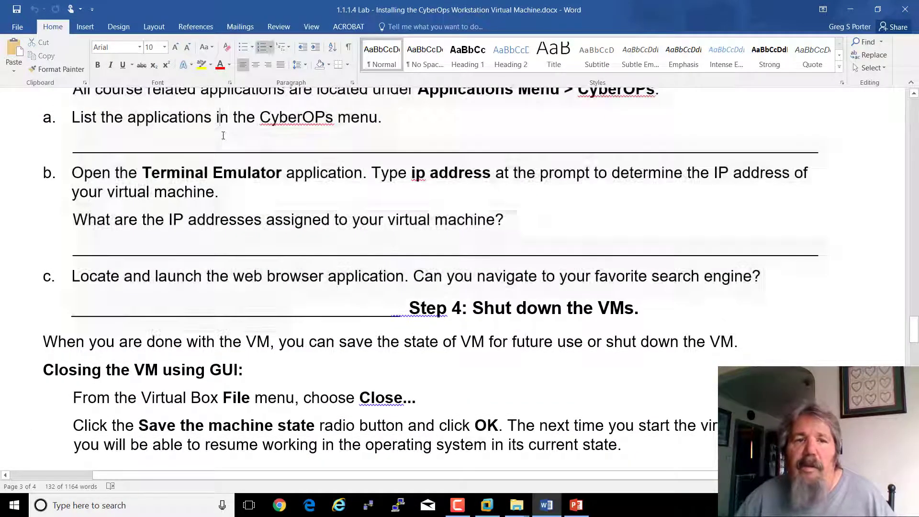
click(68, 137)
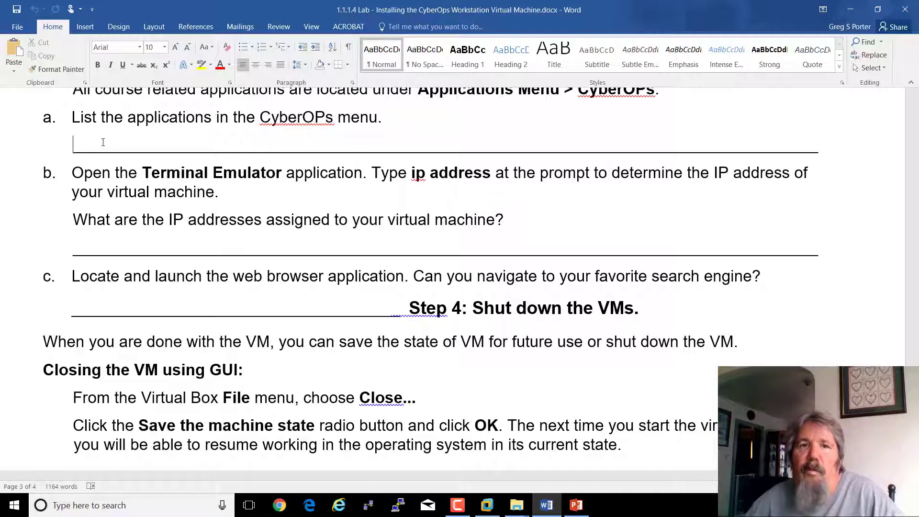
drag(102, 142, 484, 159)
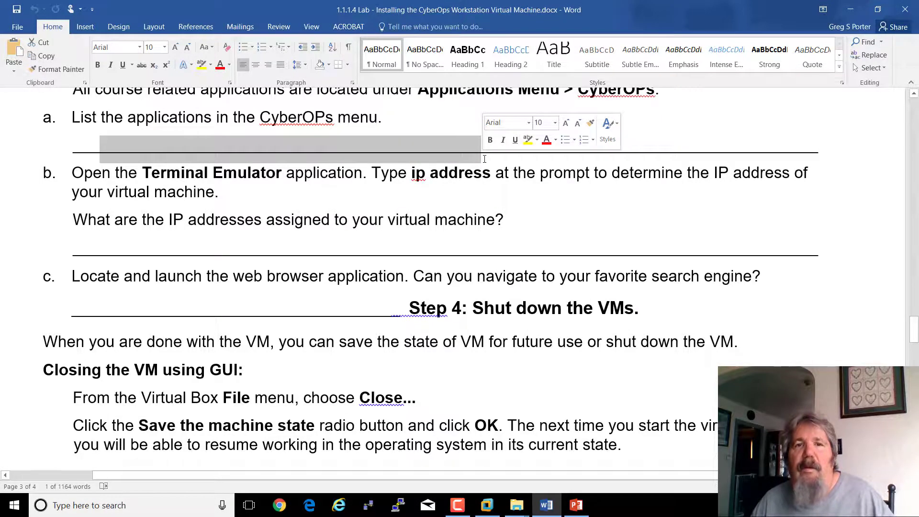
scroll(349, 433, up, 4)
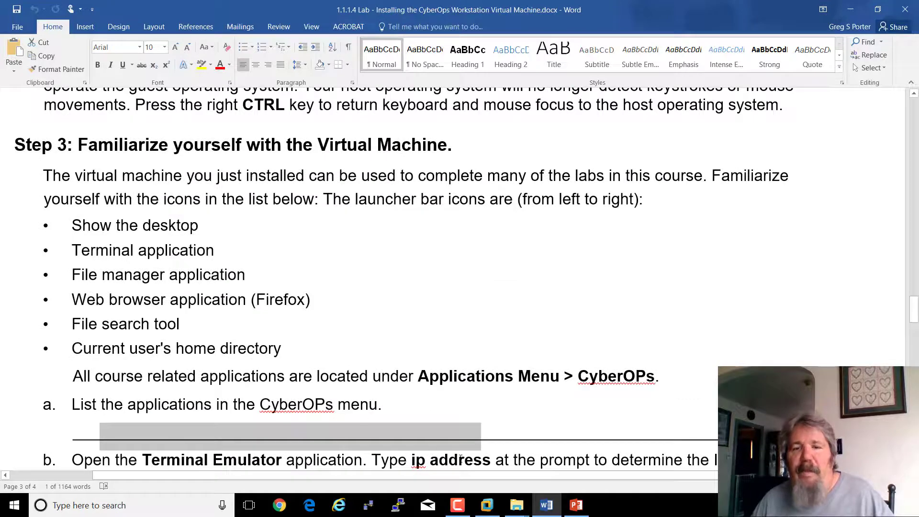
- Return to the PowerPoint slide show and advance to the "Import the Virtual Machine into the Virtual Machine Inventory" slide
click(576, 505)
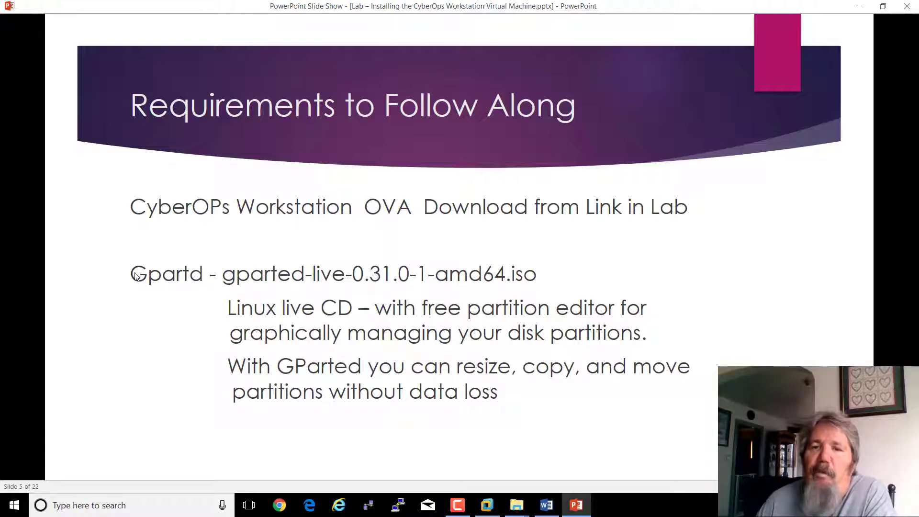
click(426, 236)
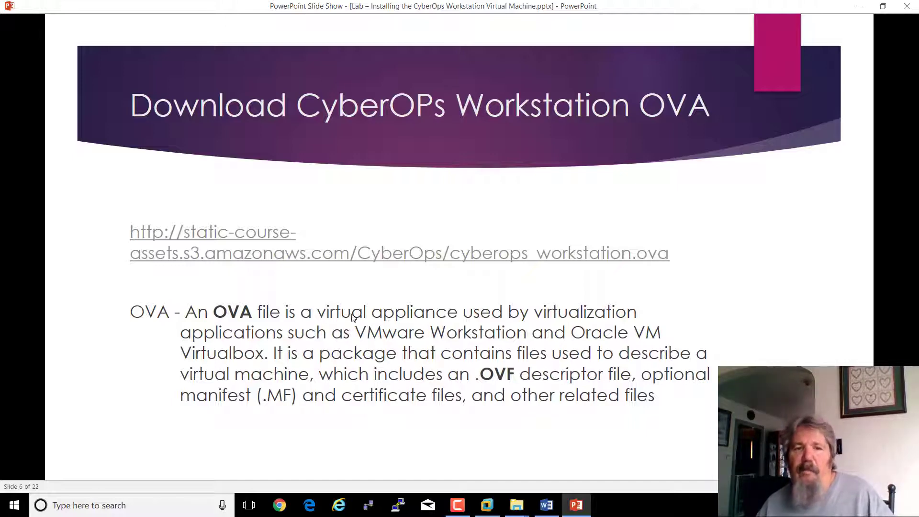
click(468, 285)
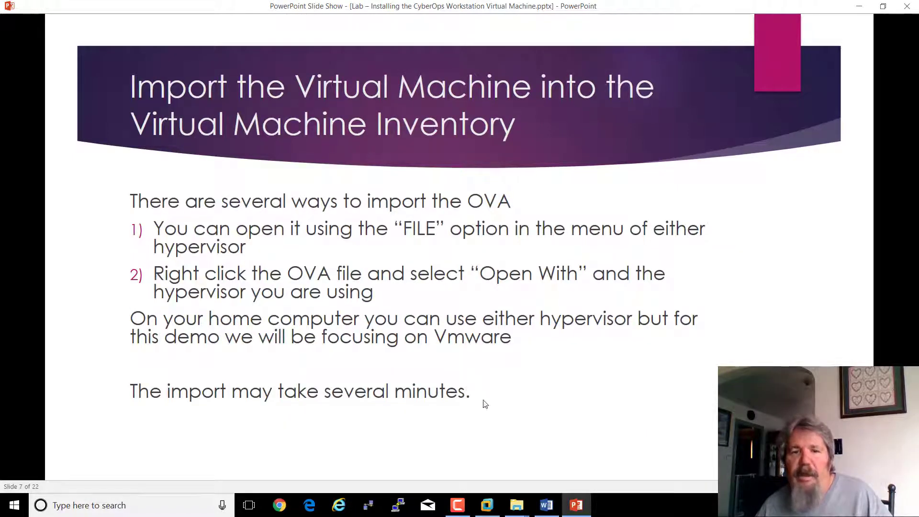
- Check the open options for cyberops_workstation.ova in the CyberOPs Workstation folder, then close the folder and switch to VMware Workstation
mouse_move(514, 505)
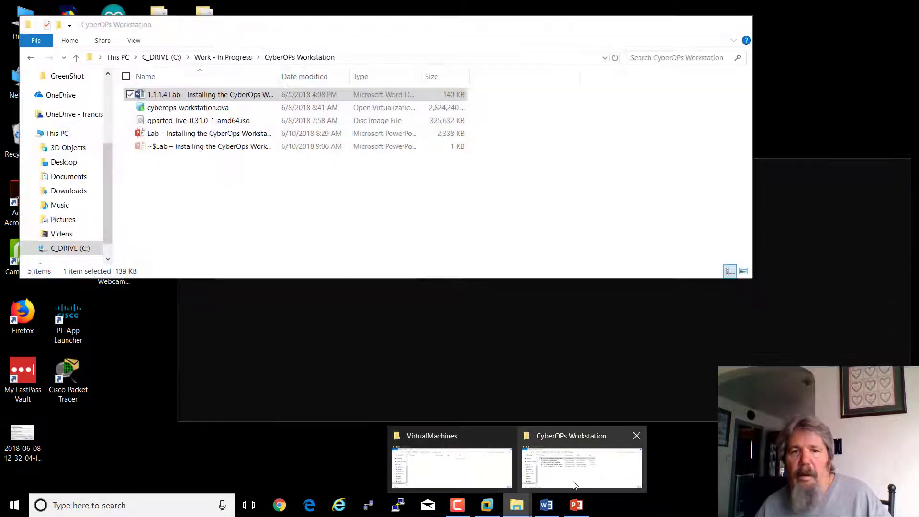
click(576, 481)
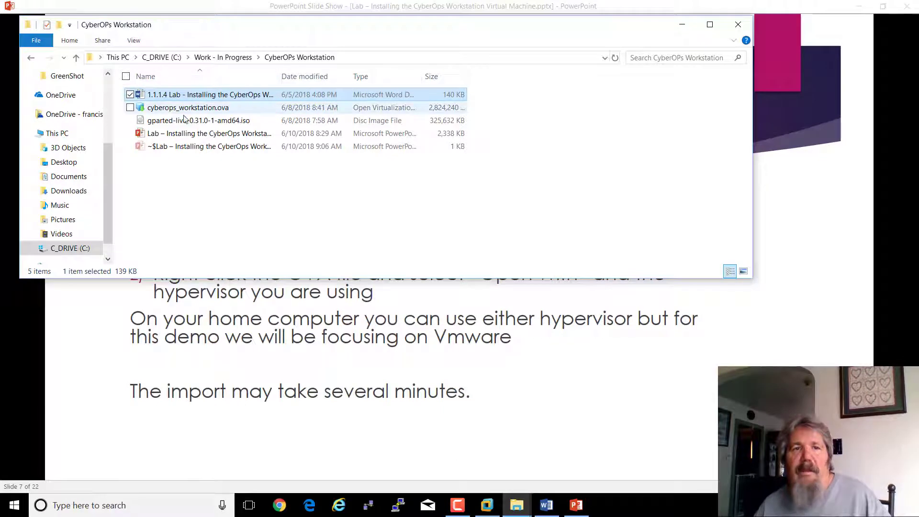
right_click(184, 109)
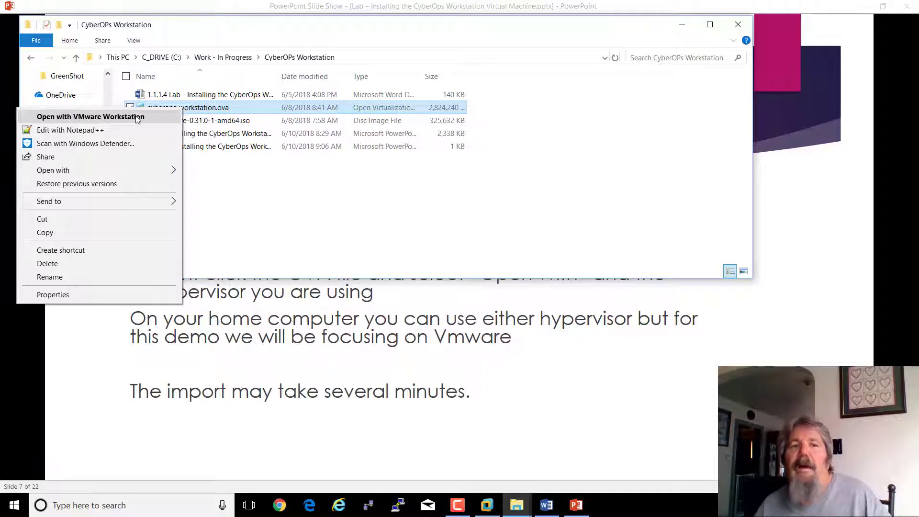
click(407, 228)
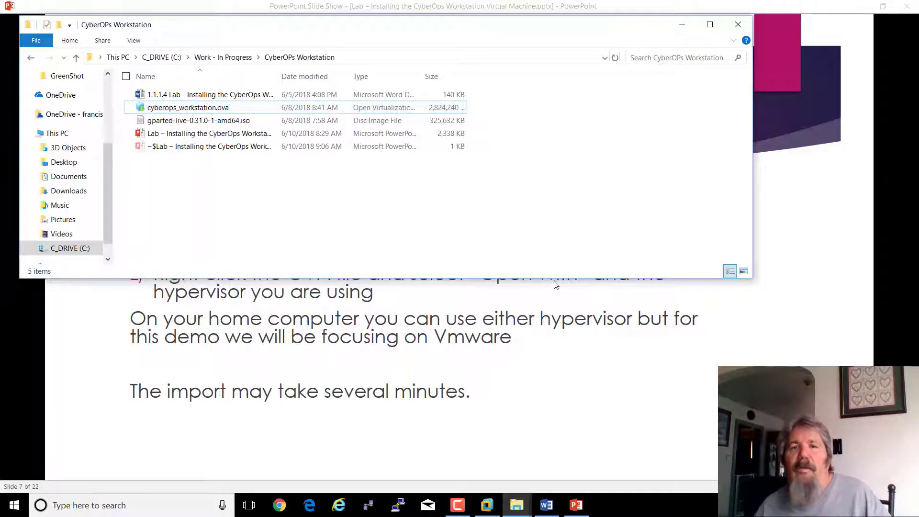
click(736, 25)
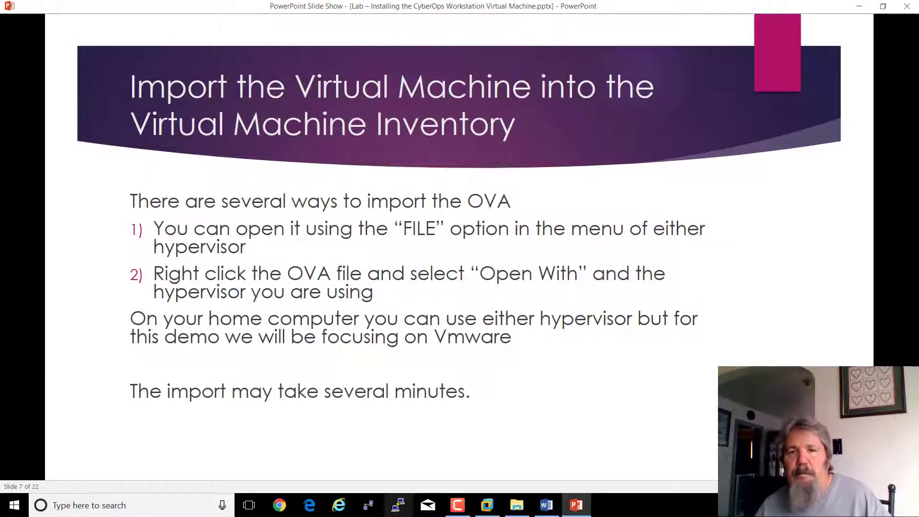
click(490, 510)
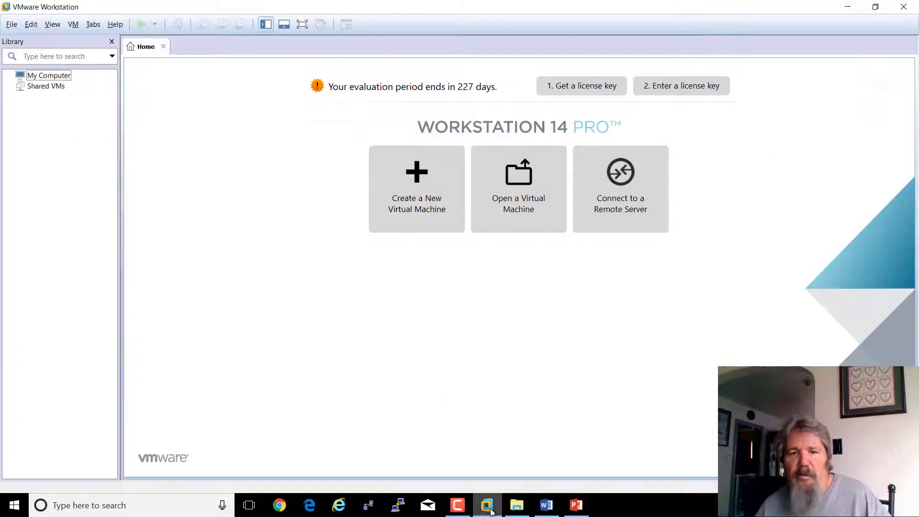
click(13, 25)
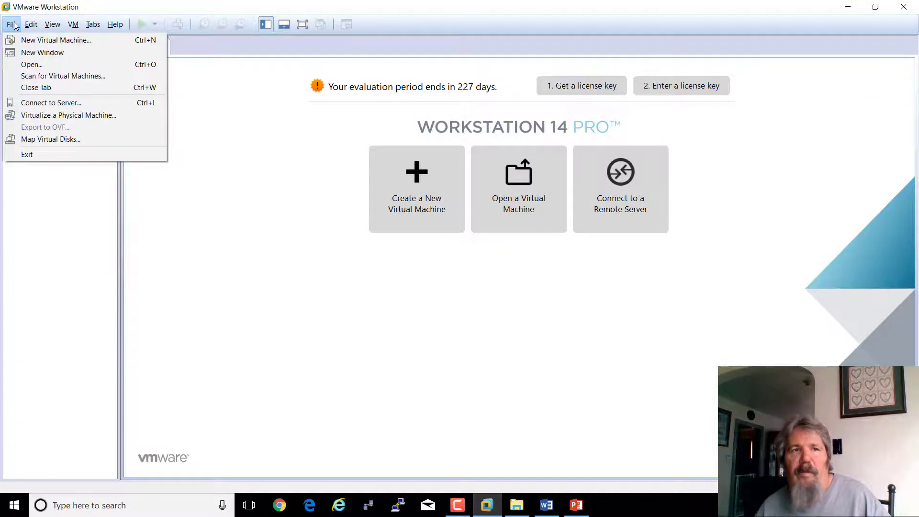
click(27, 66)
click(154, 102)
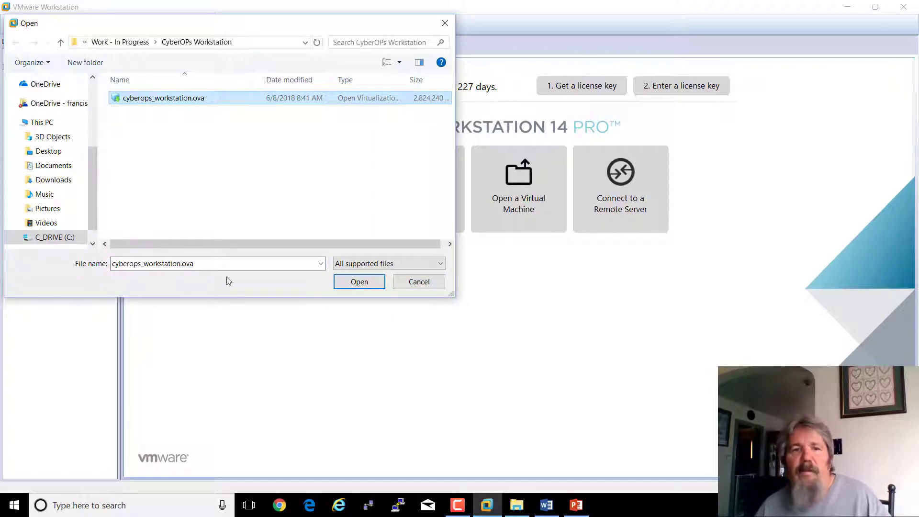
click(345, 281)
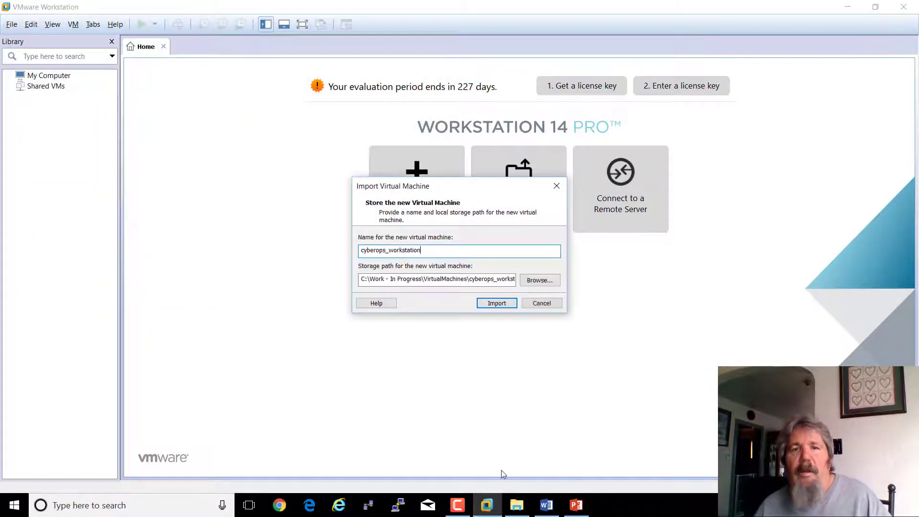
drag(440, 252, 357, 252)
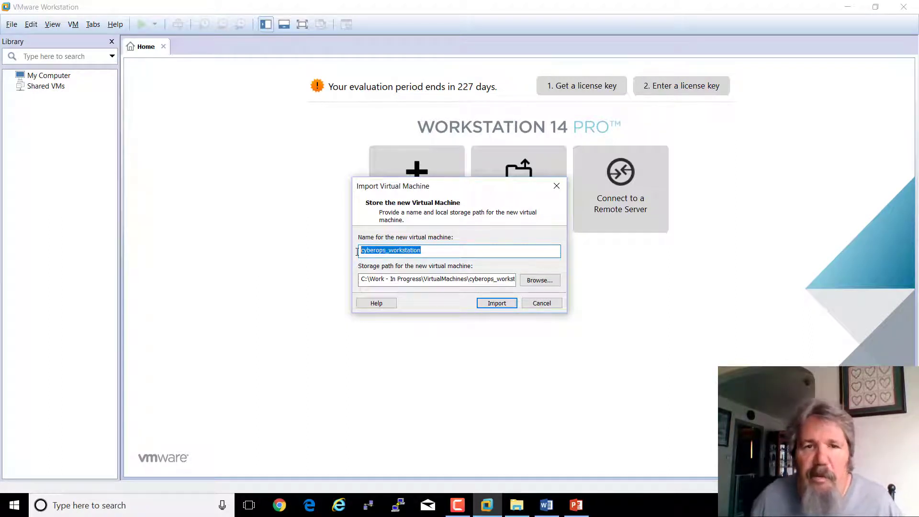
click(370, 280)
drag(373, 282, 432, 284)
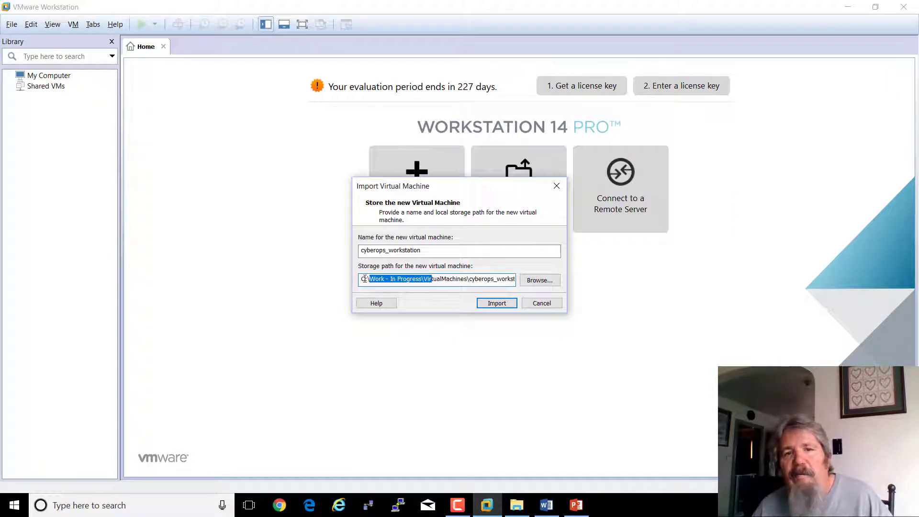
click(540, 304)
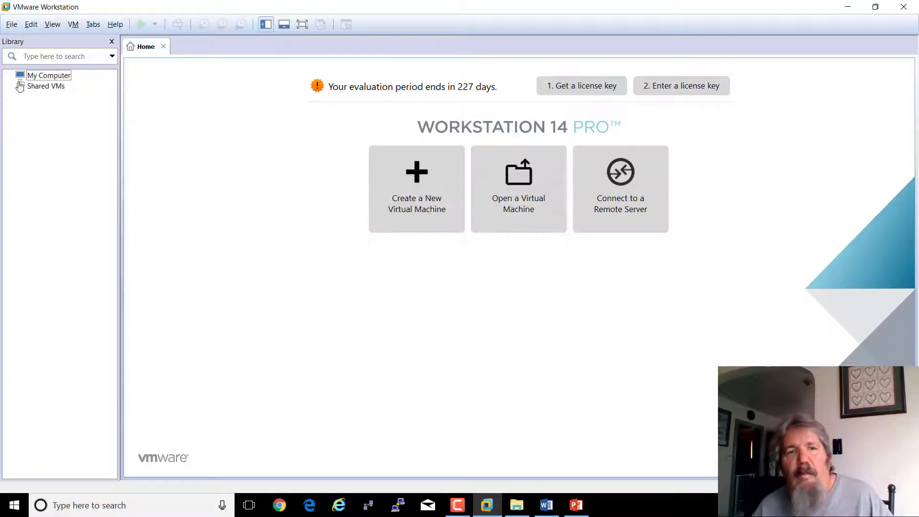
- Check the default virtual machine location in the preferences, browse the user profile down to its Documents folder, then cancel without saving
click(31, 24)
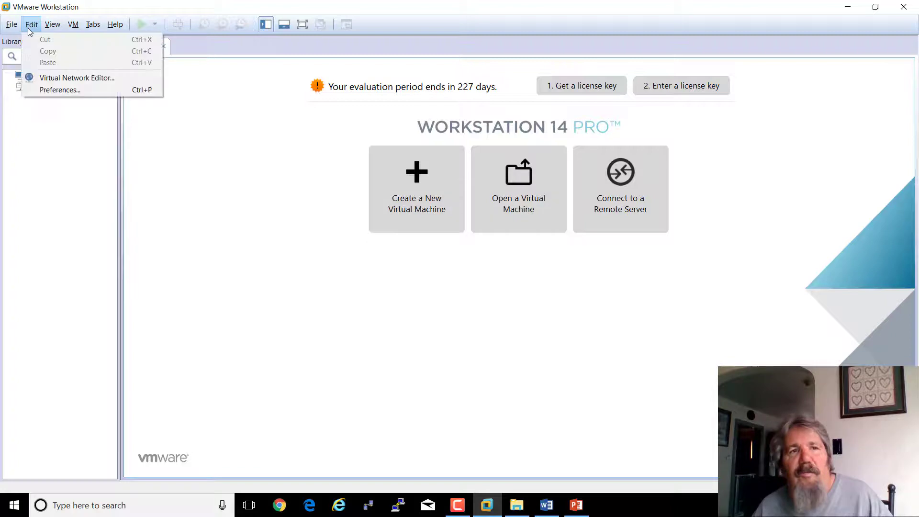
click(43, 91)
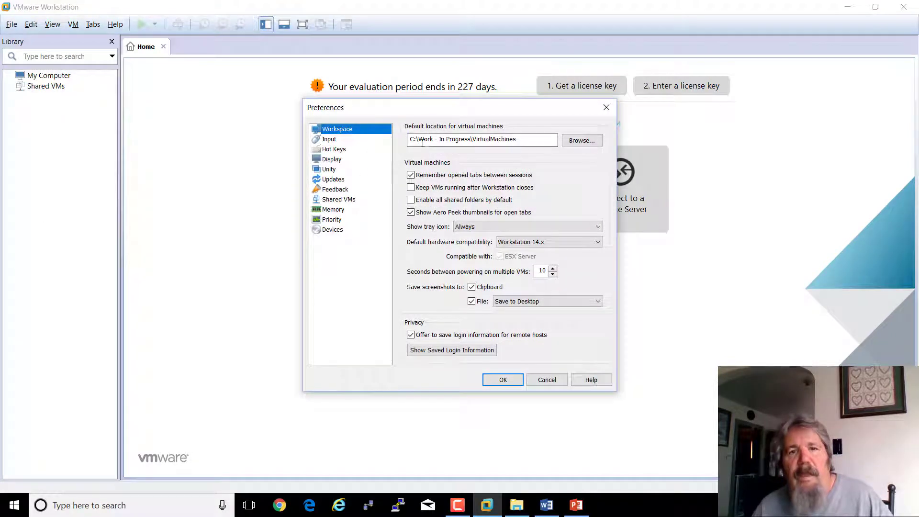
click(580, 140)
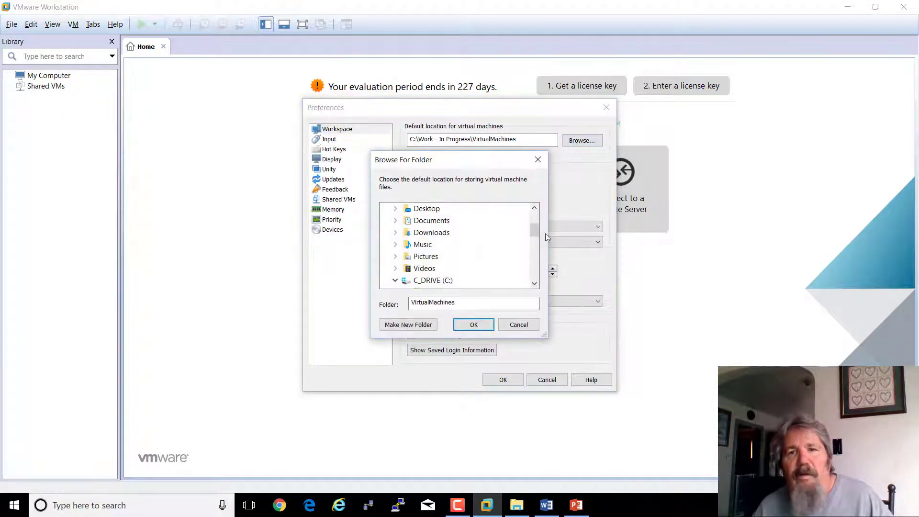
drag(535, 231, 534, 266)
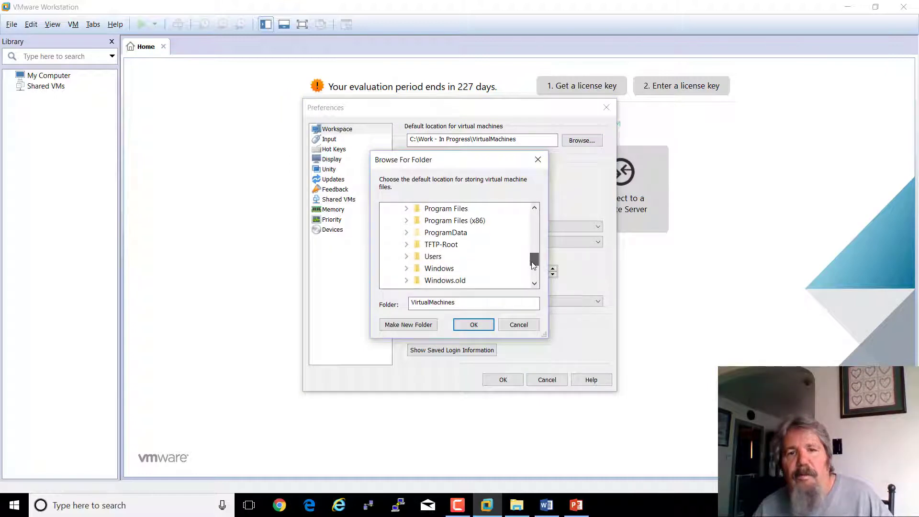
click(433, 256)
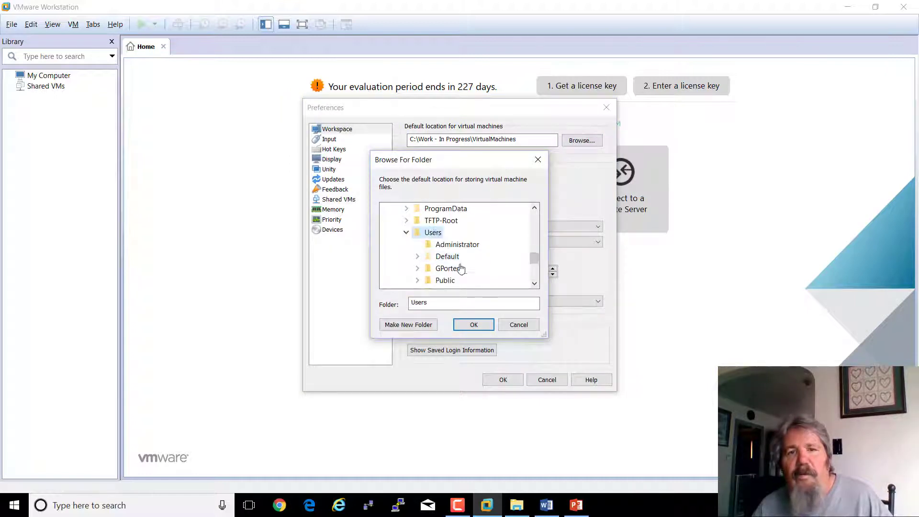
click(457, 267)
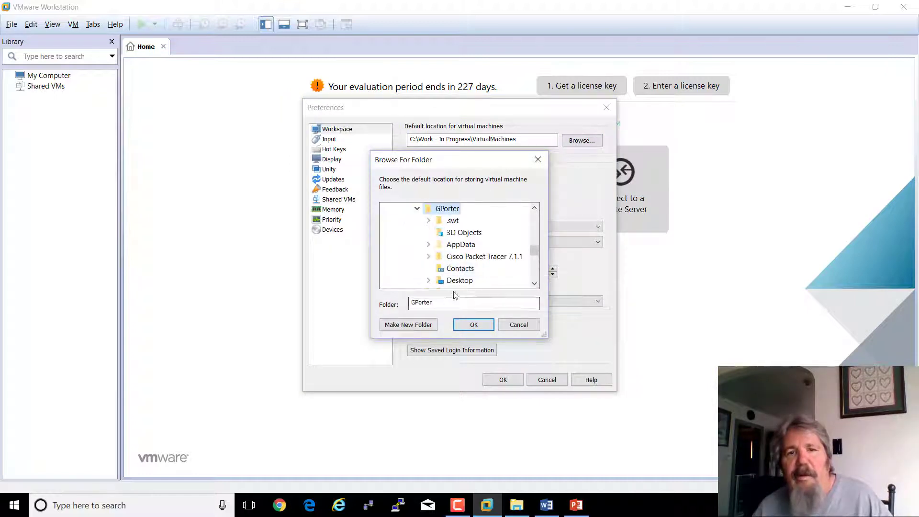
click(531, 286)
click(532, 286)
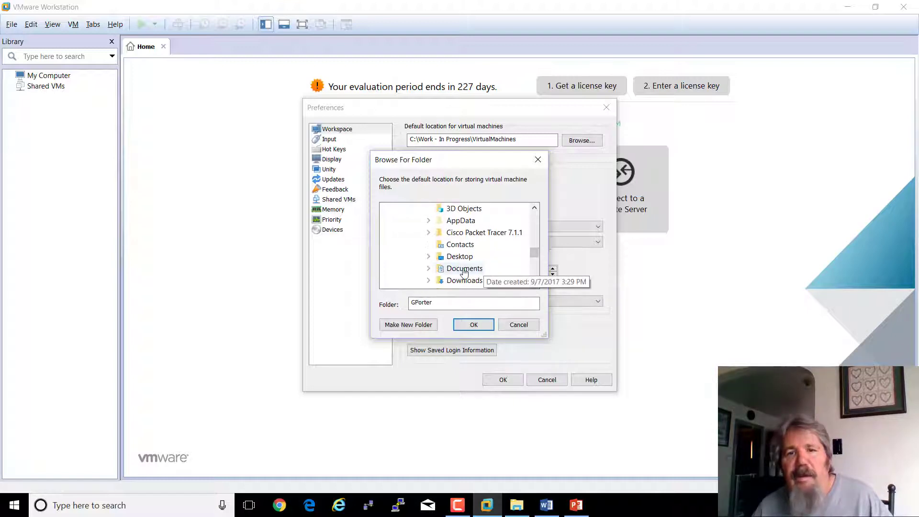
click(463, 270)
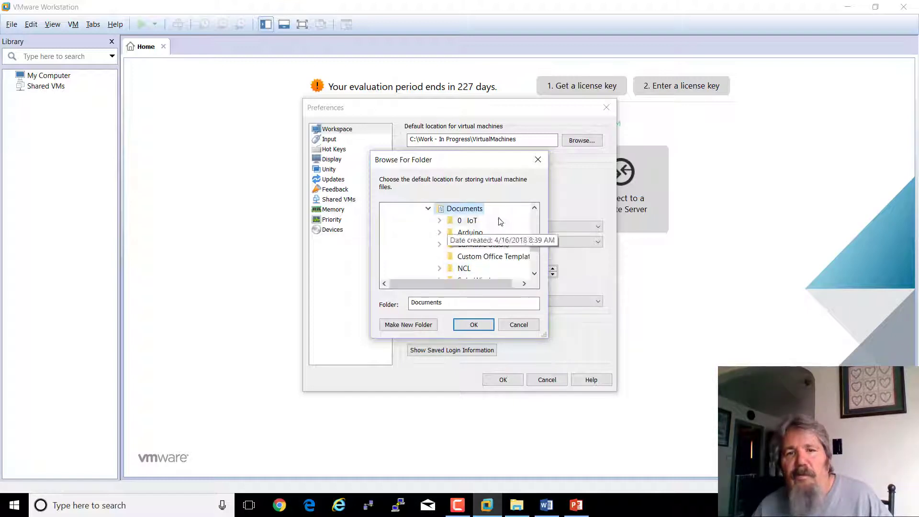
click(522, 325)
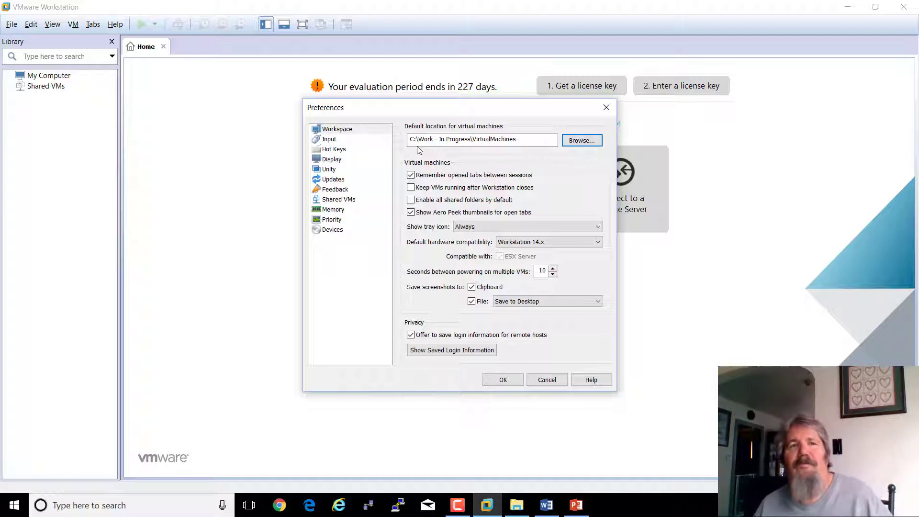
click(546, 380)
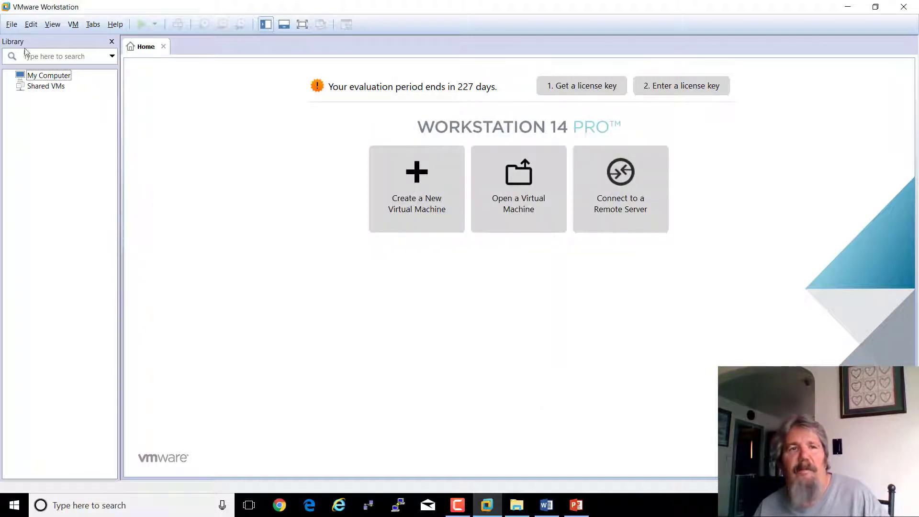
- Bring up the dialog for opening a virtual machine file, then switch to the PowerPoint slide show and advance to the "Fix ide devices" slide
click(12, 25)
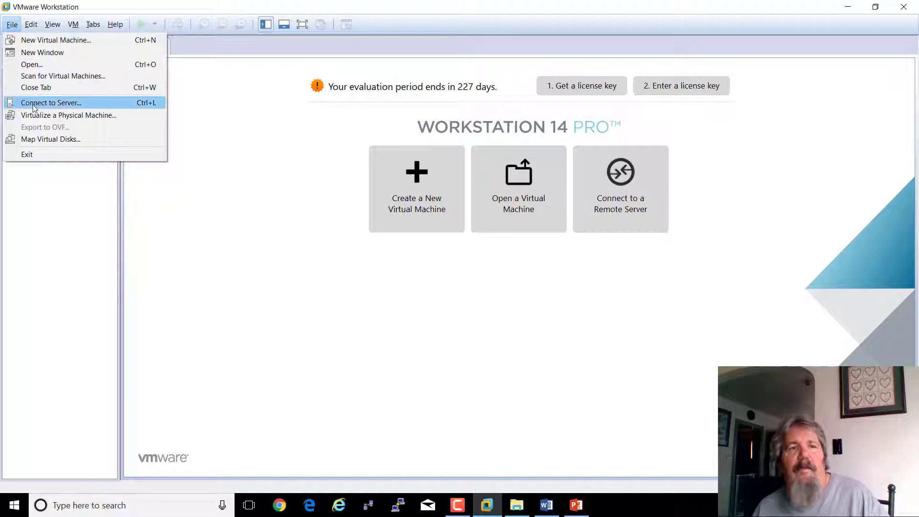
click(33, 65)
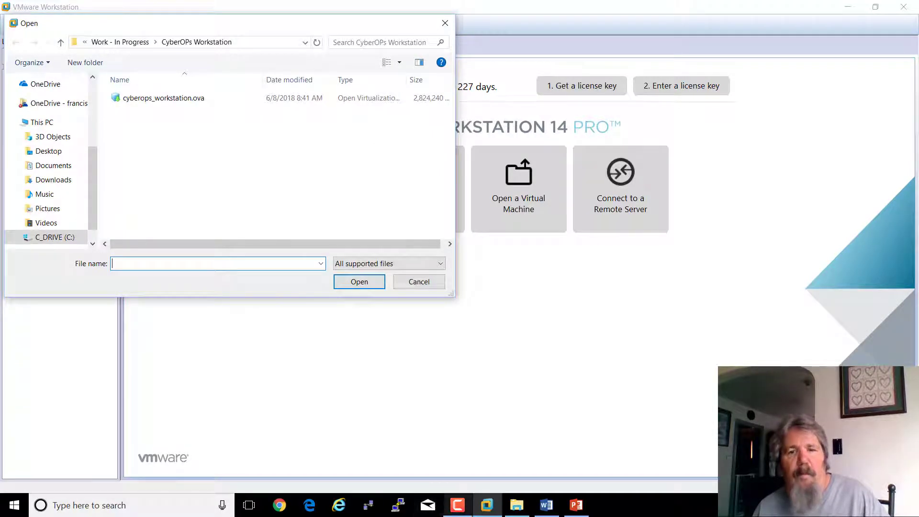
click(576, 505)
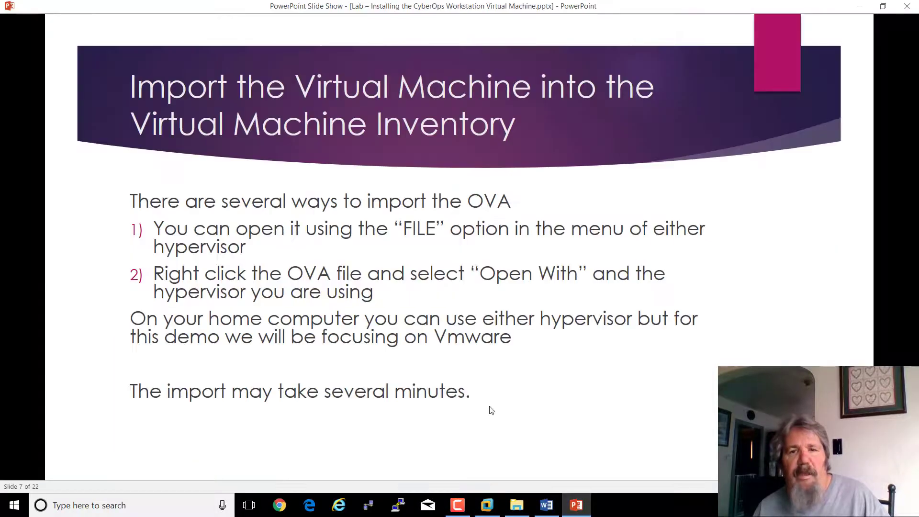
click(528, 400)
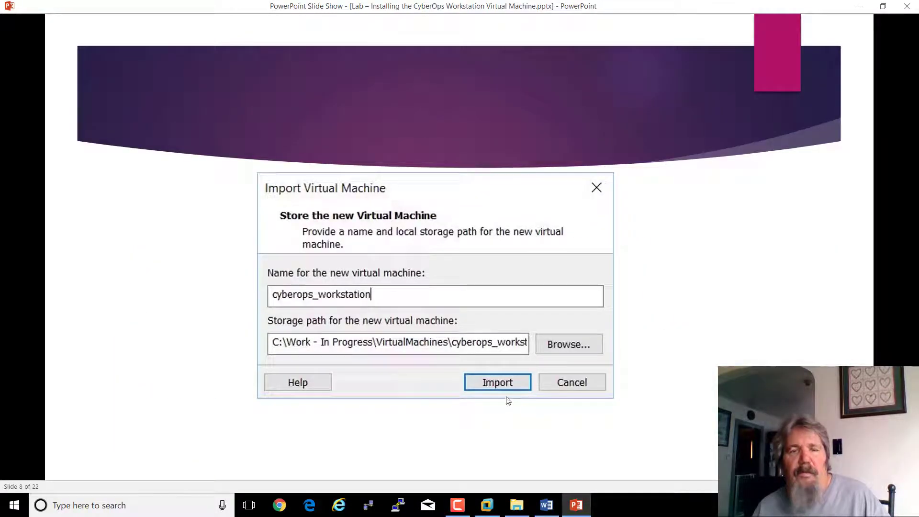
click(474, 412)
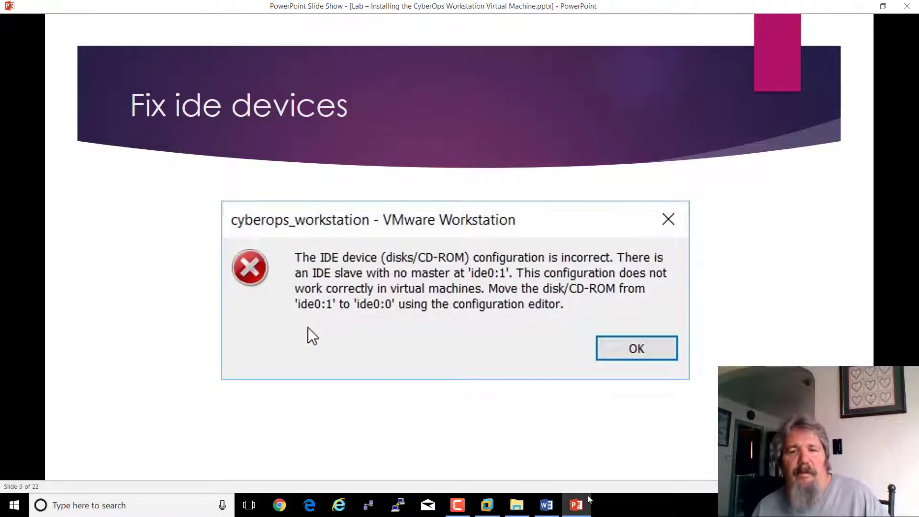
- Return to VMware Workstation, open cyberops_workstation.ova and start importing it with the proposed name and storage path
click(487, 505)
click(149, 99)
click(359, 282)
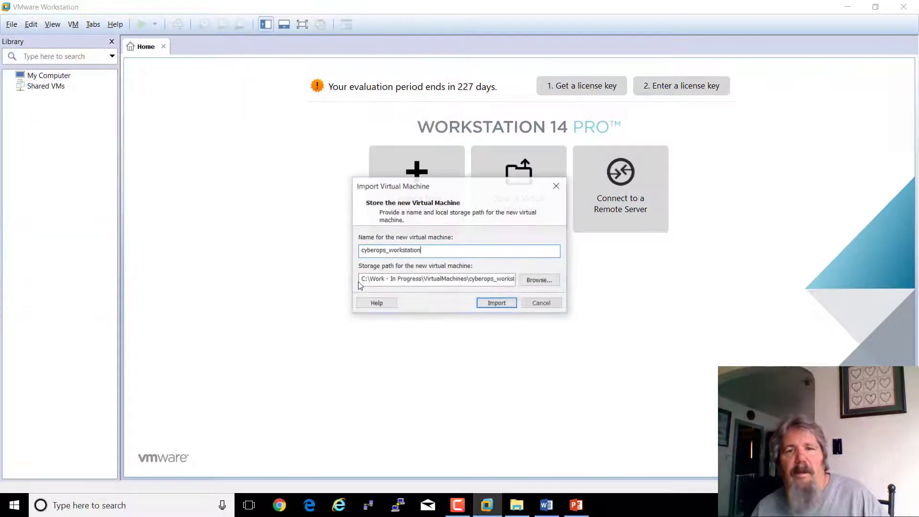
click(482, 304)
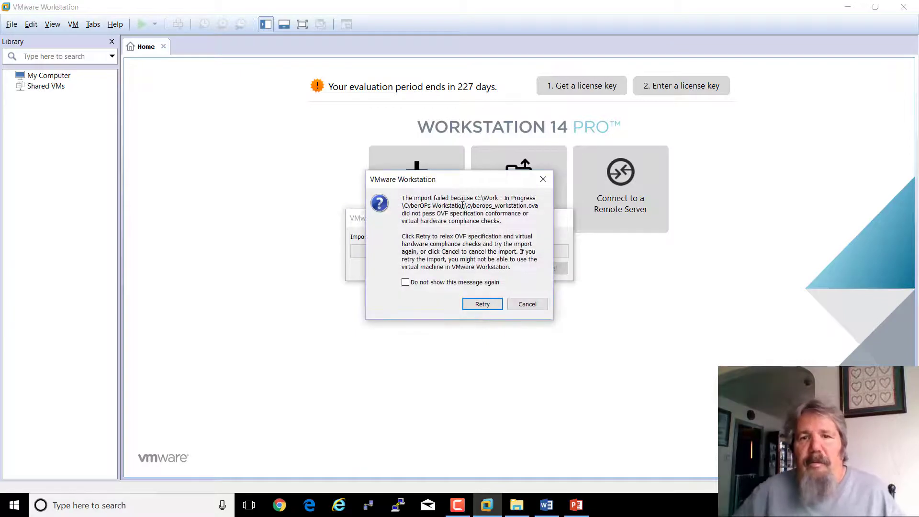
- Highlight the OVF compliance explanation and retry advice in the import message, then retry the import with relaxed checks
drag(462, 206, 527, 220)
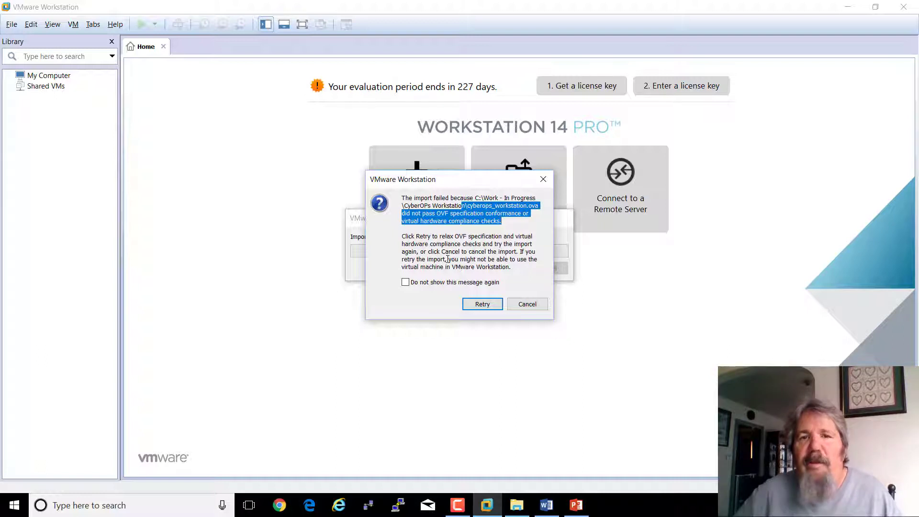
drag(407, 236, 511, 268)
click(482, 304)
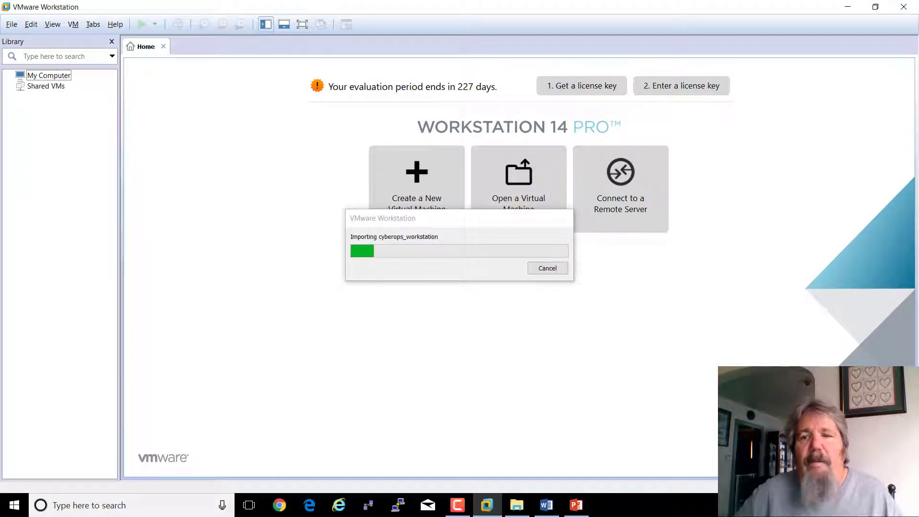
click(458, 504)
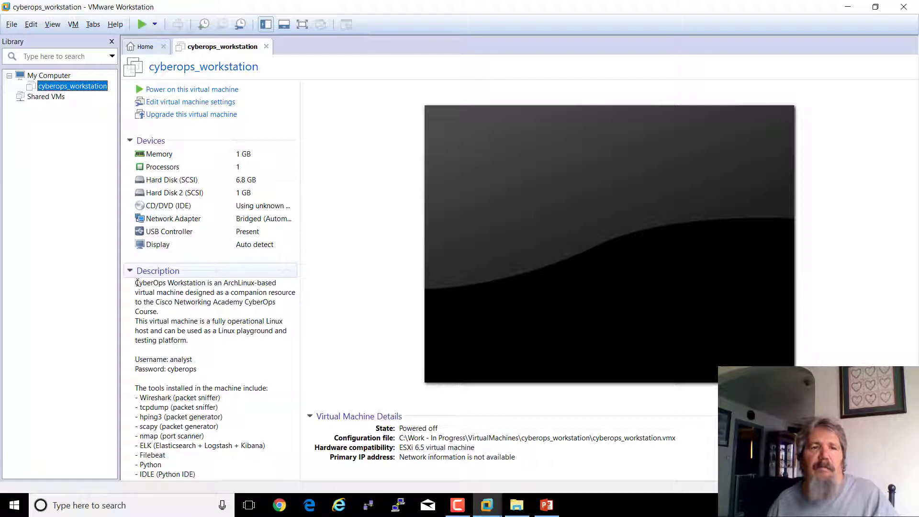
- Highlight the description of the cyberops_workstation virtual machine, then highlight only the words "ArchLinux-based" in it
drag(135, 283, 211, 470)
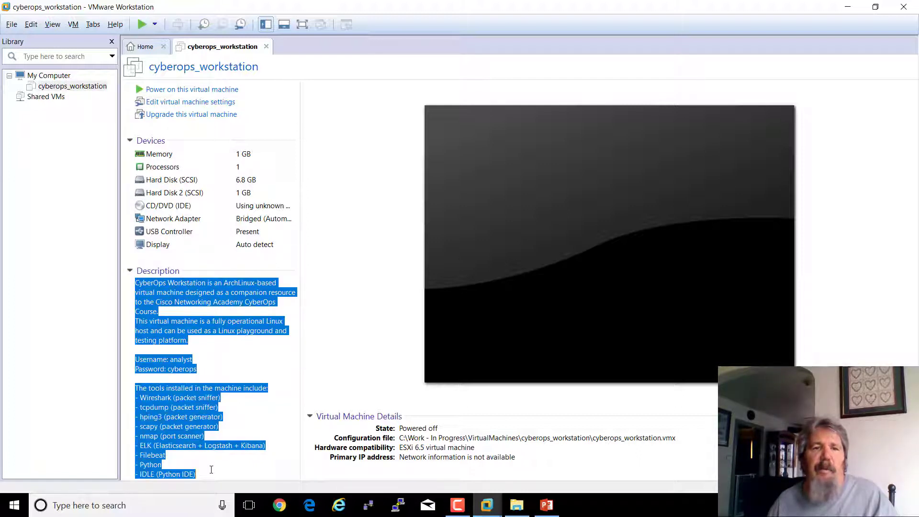
click(261, 345)
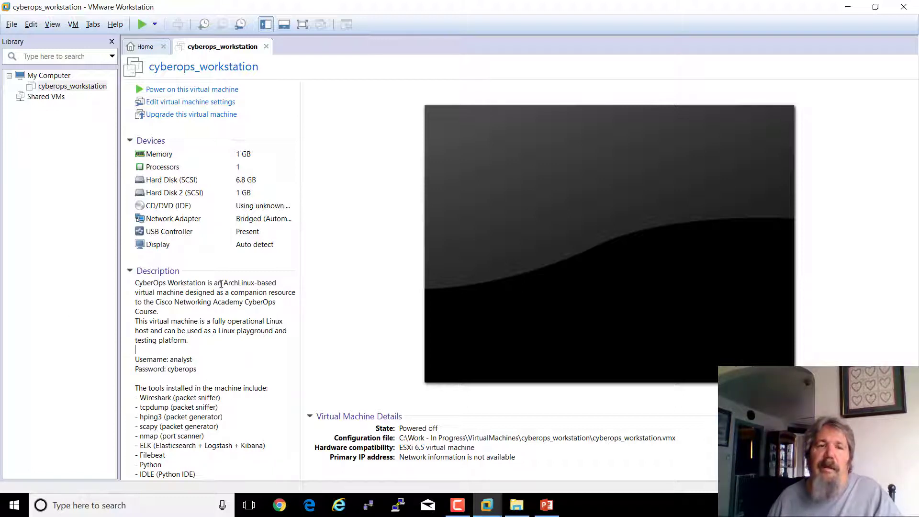
drag(223, 281, 278, 282)
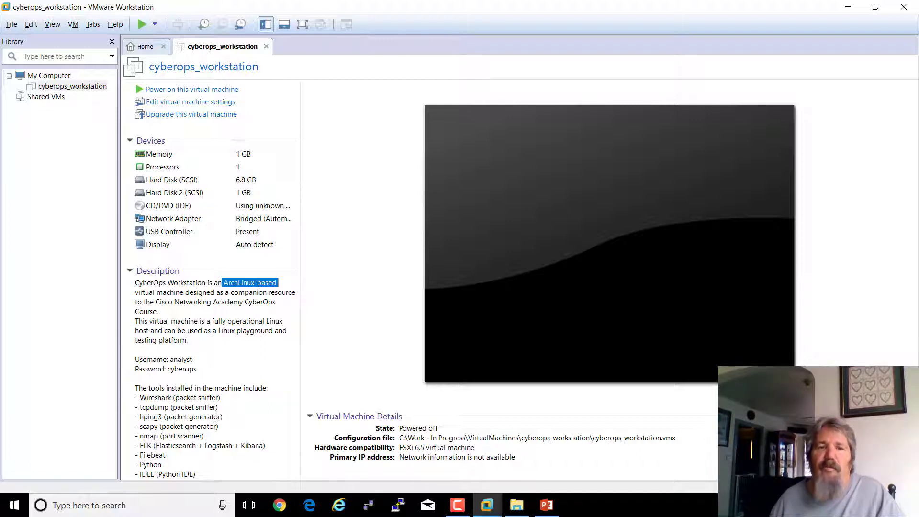
- Set the memory of the cyberops_workstation virtual machine to 2048 MB and save the settings
click(197, 106)
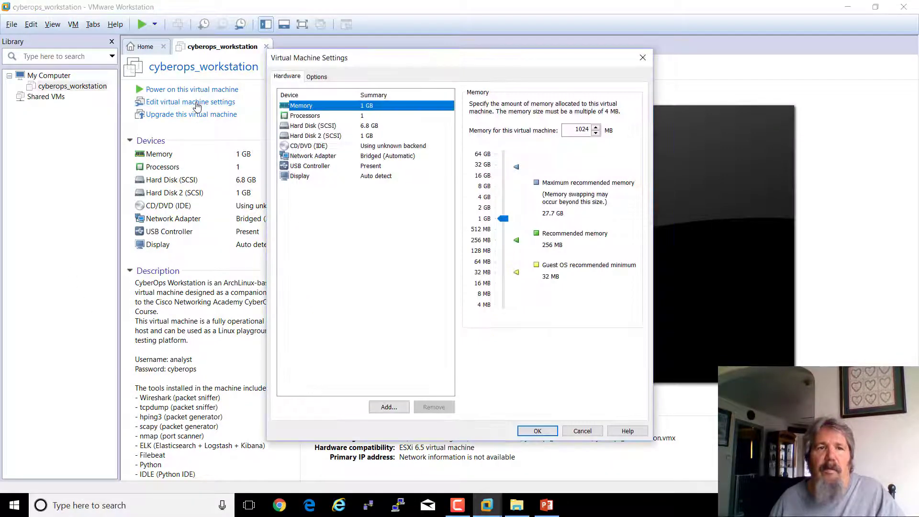
double_click(570, 128)
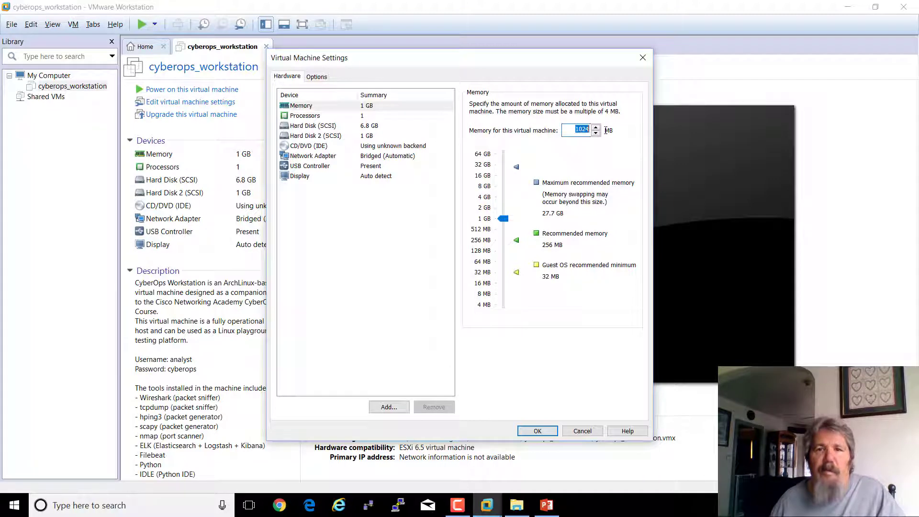
text(2048)
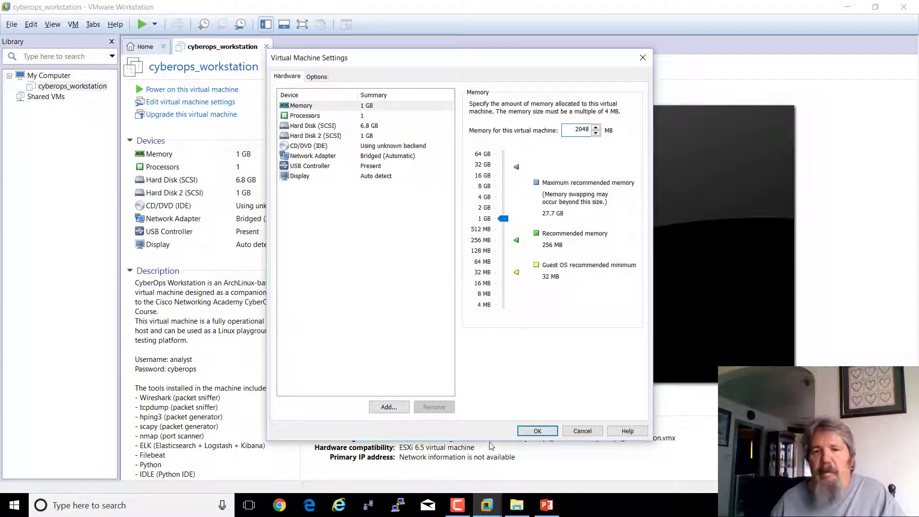
click(537, 431)
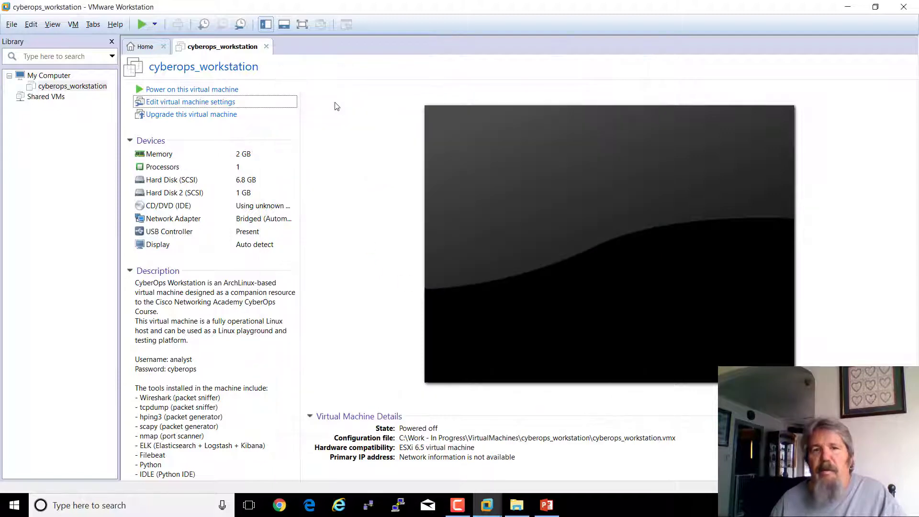
- Set the virtual machine's number of processors to 2, then view the network adapter's connection settings
click(230, 105)
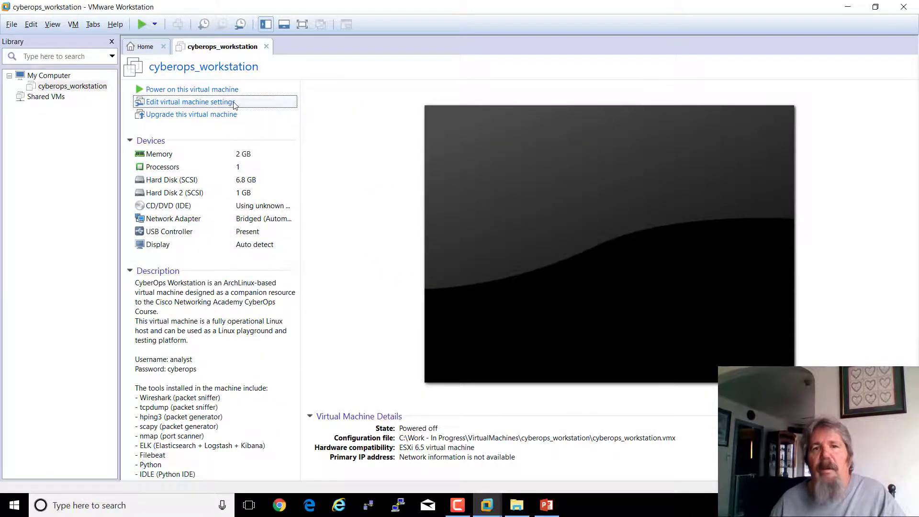
click(324, 117)
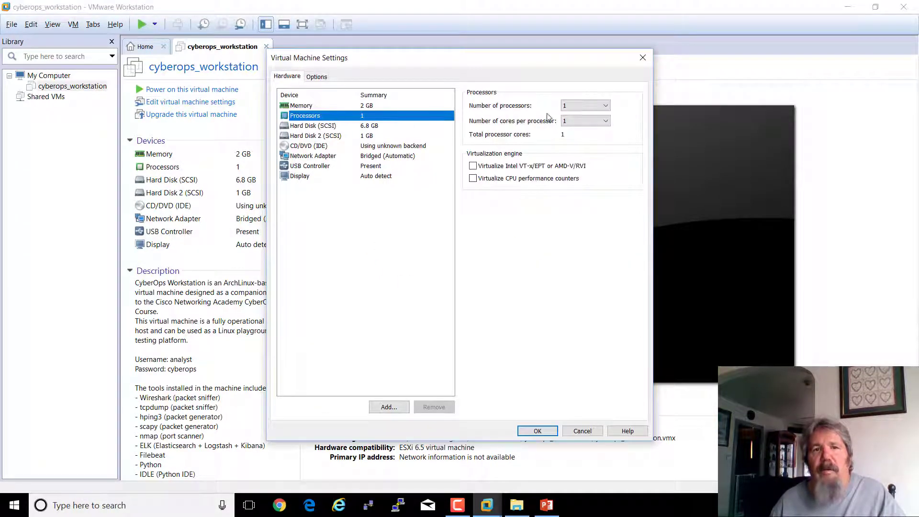
click(584, 105)
click(577, 122)
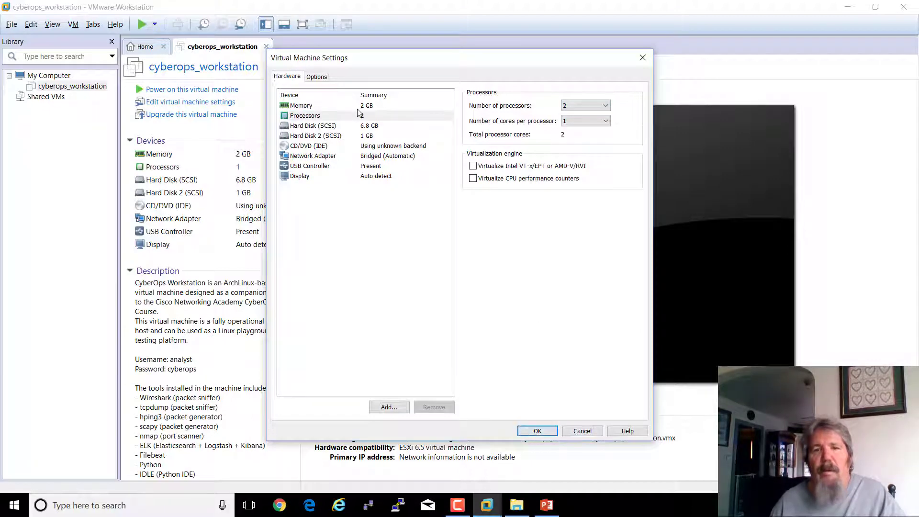
click(310, 157)
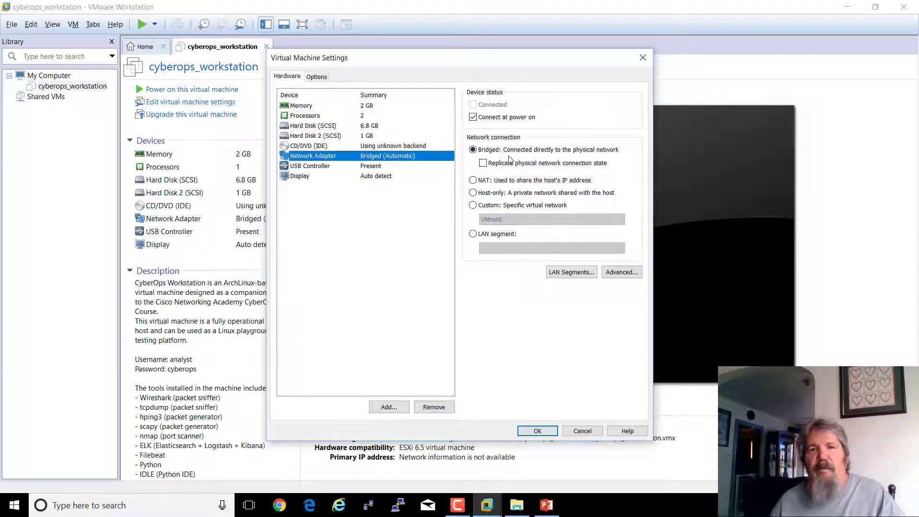
- Expand the first SCSI hard disk of the virtual machine to a maximum size of 10 GB
click(299, 126)
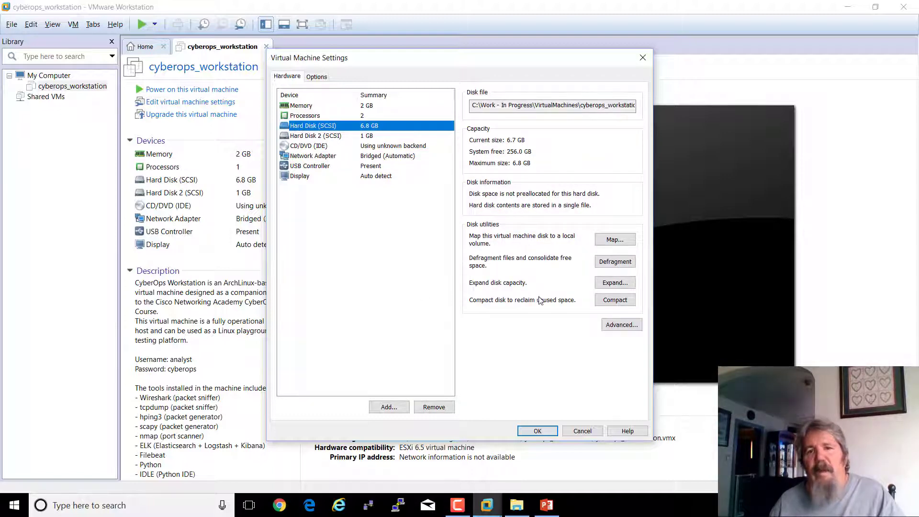
click(613, 283)
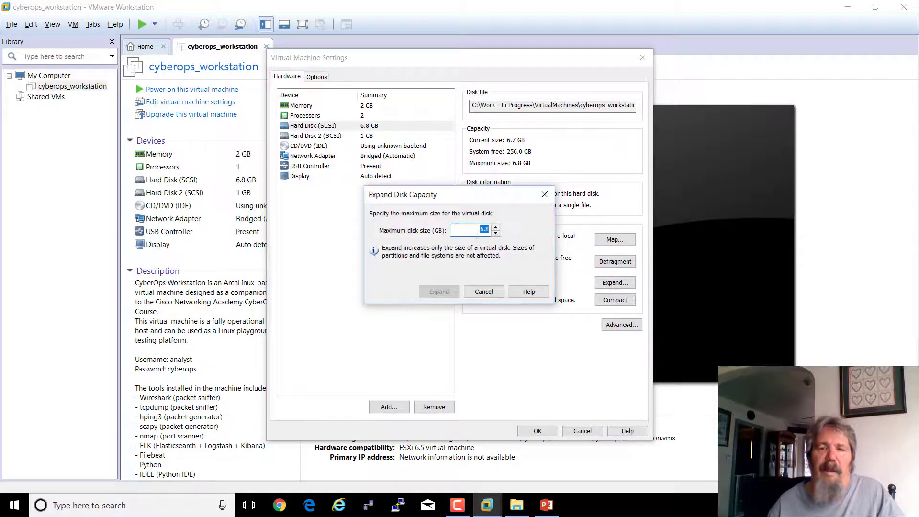
text(10)
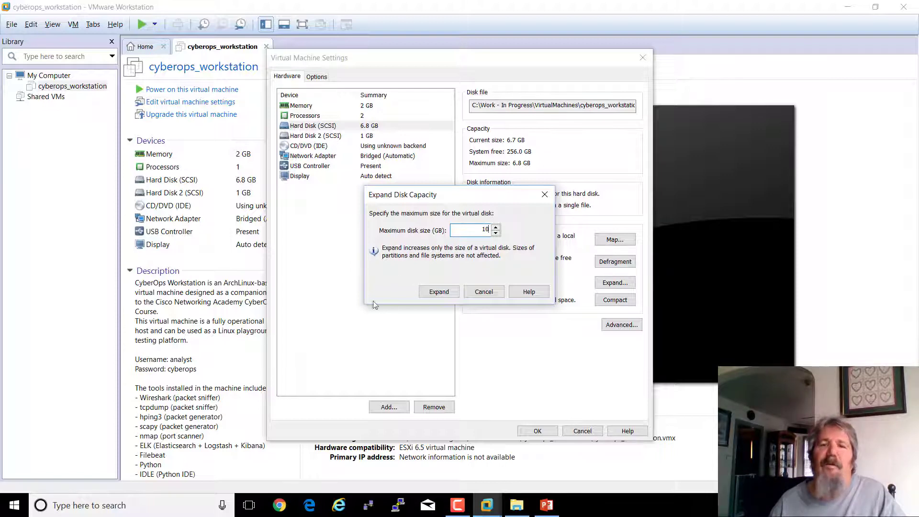
click(438, 292)
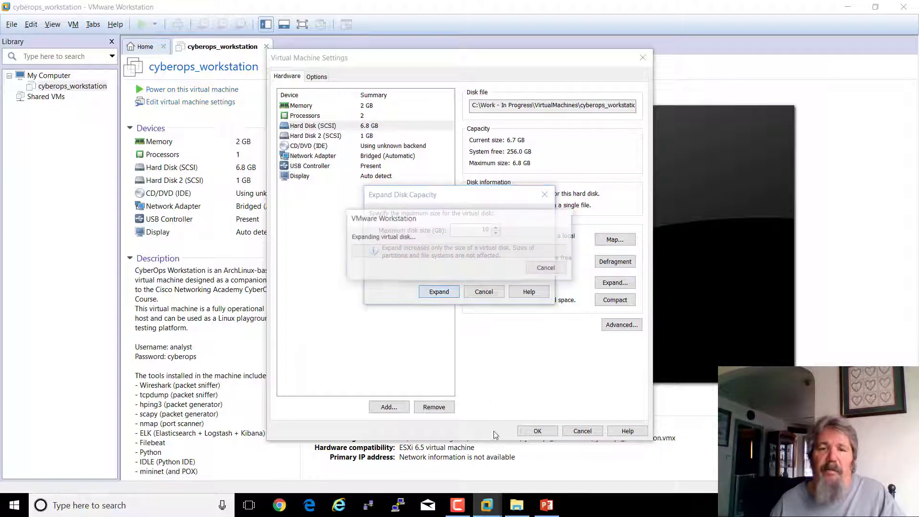
- Save the virtual machine settings once the disk expansion completes, then power on the cyberops_workstation virtual machine
mouse_move(486, 511)
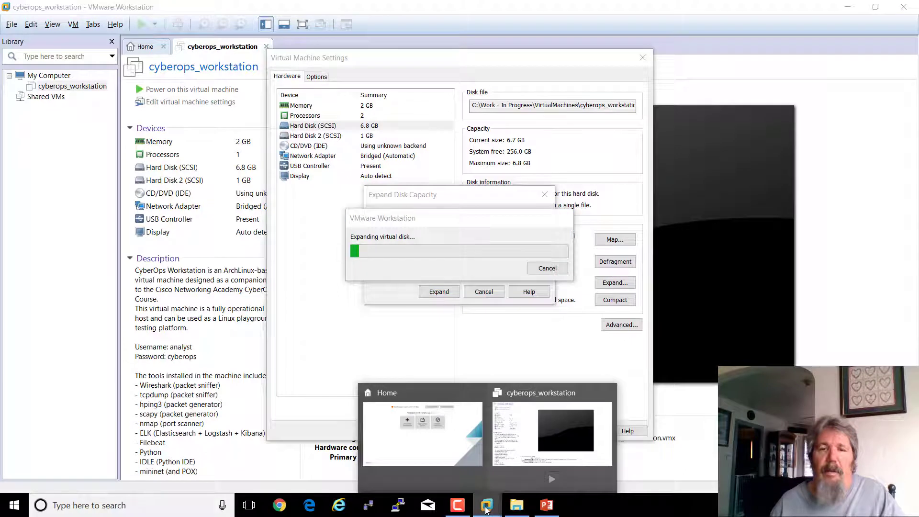
click(459, 505)
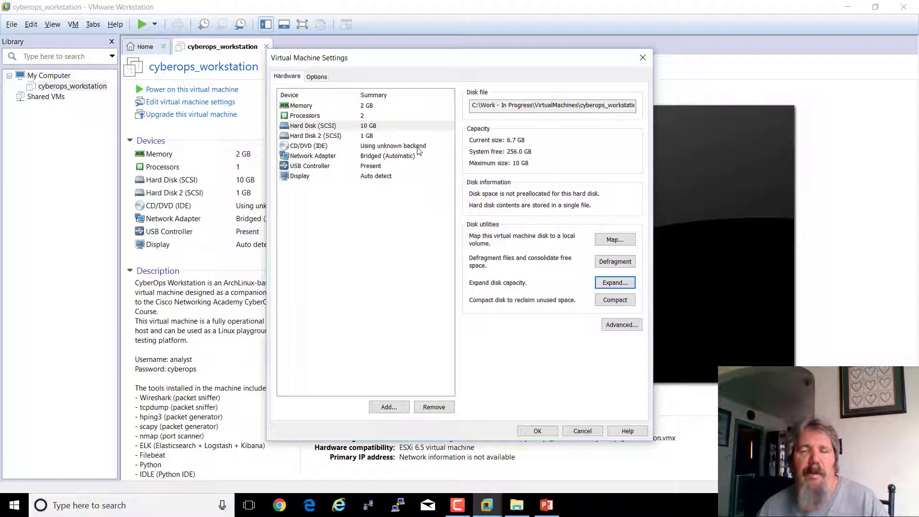
click(538, 431)
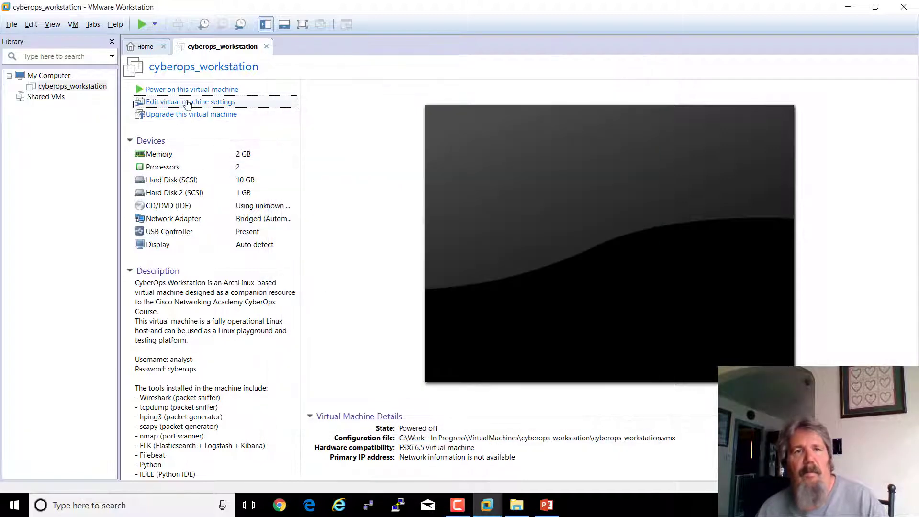
click(185, 90)
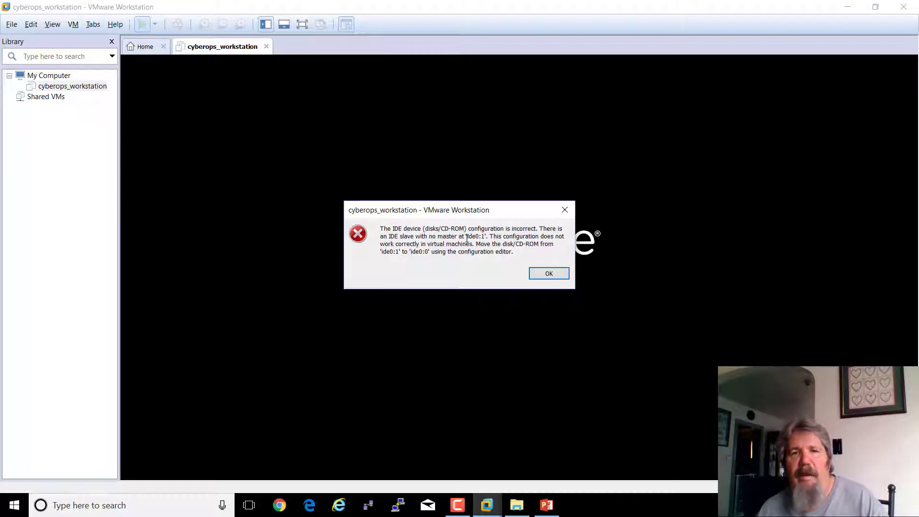
- Highlight 'ide0:1' in the error message, then switch to PowerPoint, view the "Fix ide devices – Modify in VMware" slide and return to VMware Workstation
drag(483, 236, 490, 236)
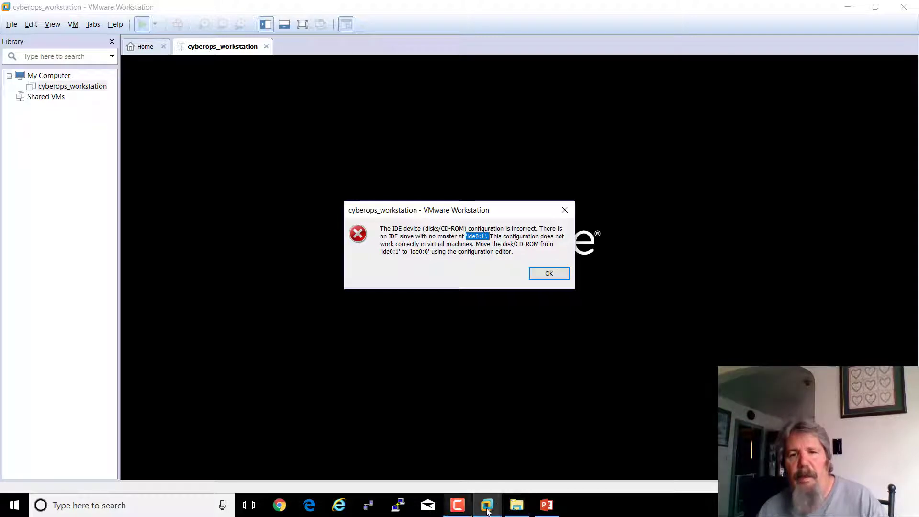
click(546, 505)
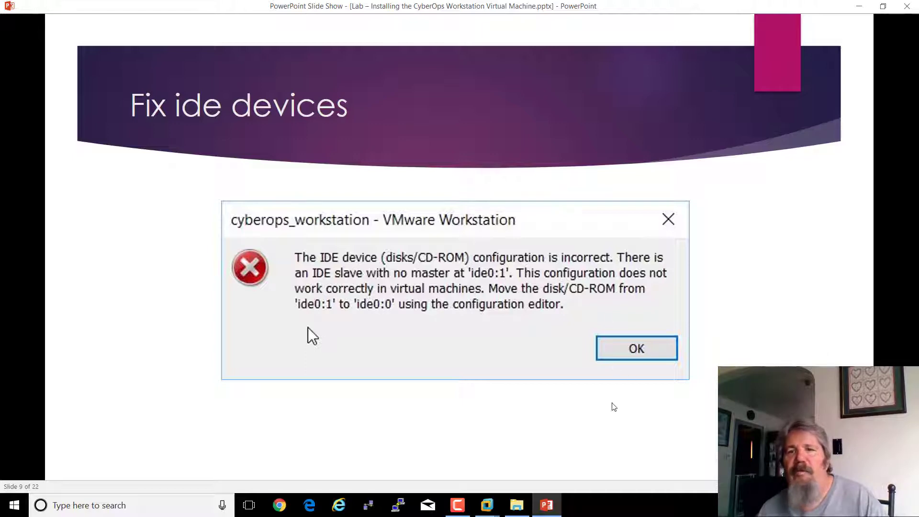
click(478, 420)
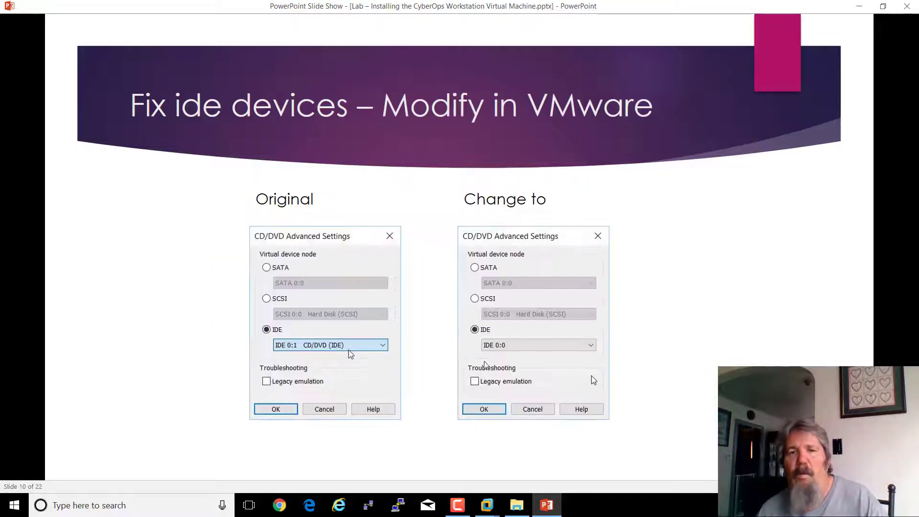
mouse_move(492, 506)
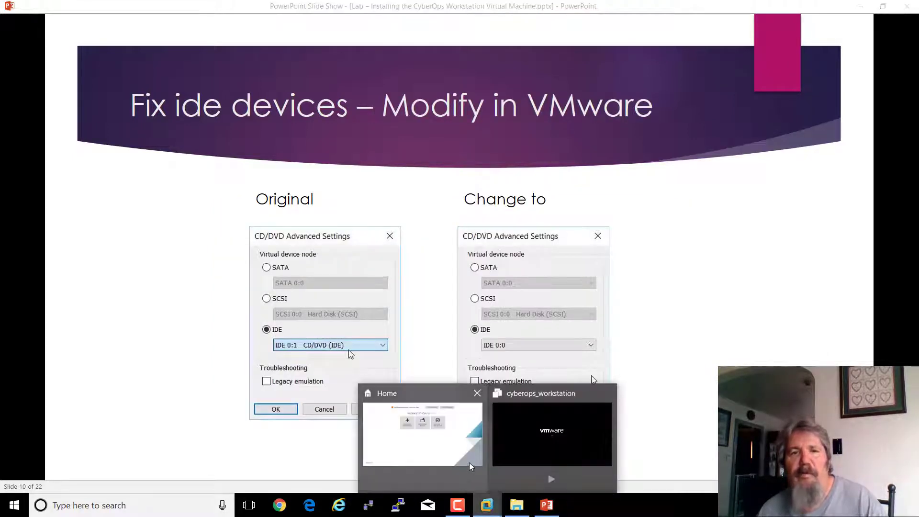
click(457, 438)
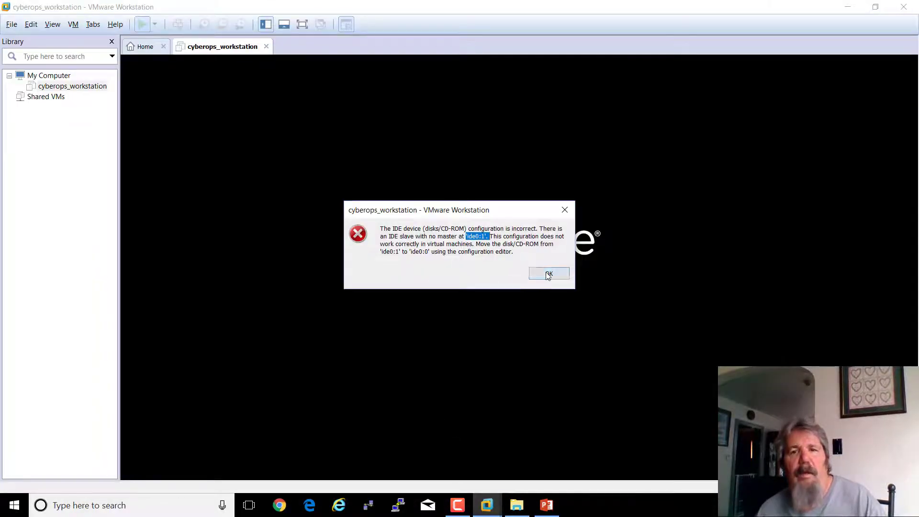
- Dismiss the IDE error and view the IDE device node choices in the CD/DVD drive's advanced settings, then cancel out of the virtual machine settings
click(549, 272)
click(168, 103)
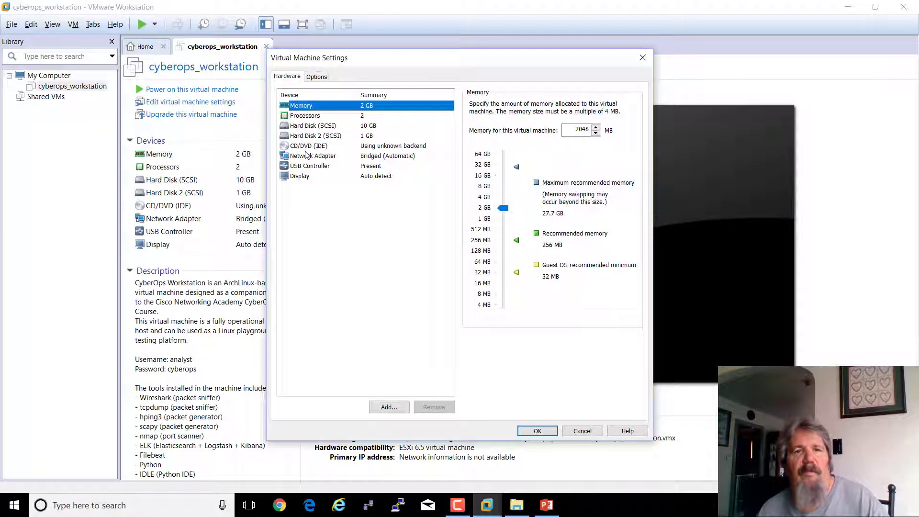
click(313, 146)
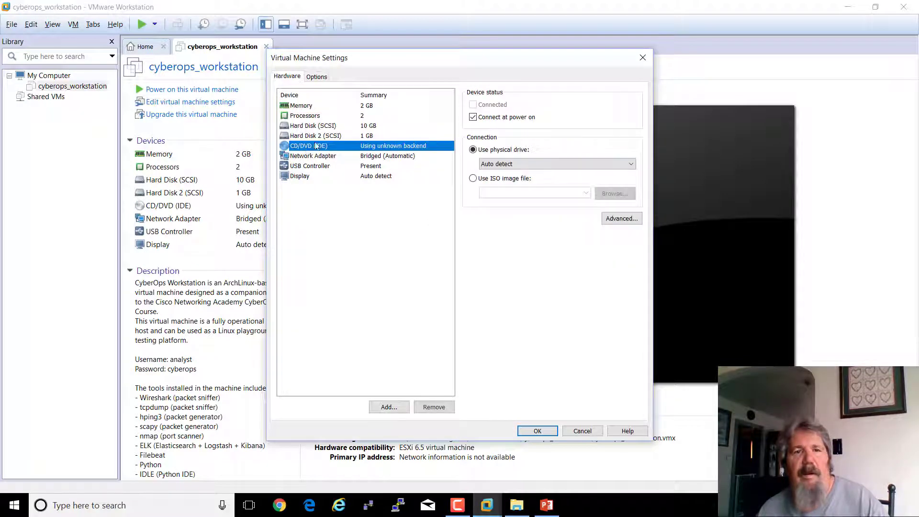
click(612, 220)
click(473, 266)
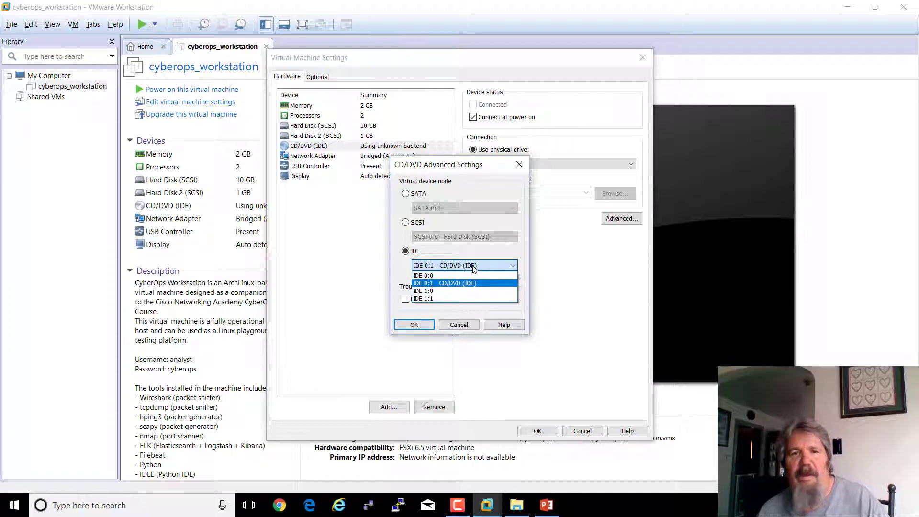
click(472, 267)
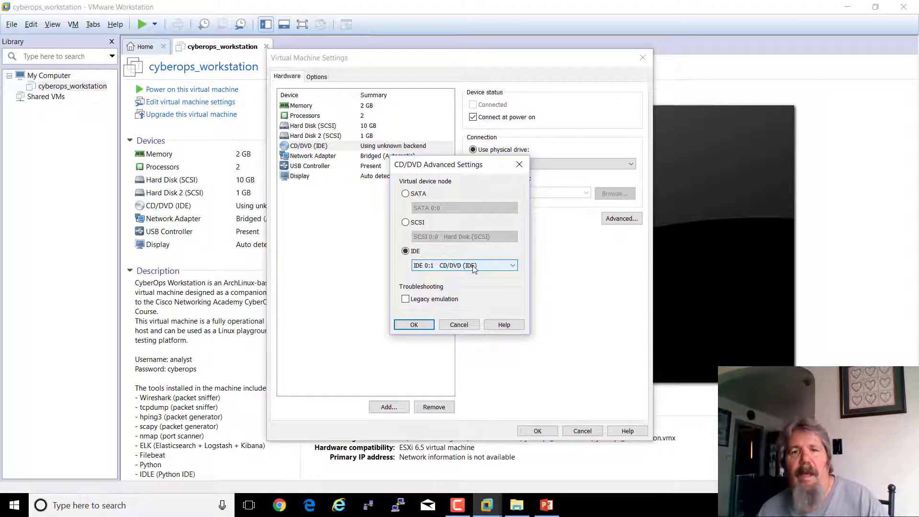
click(457, 325)
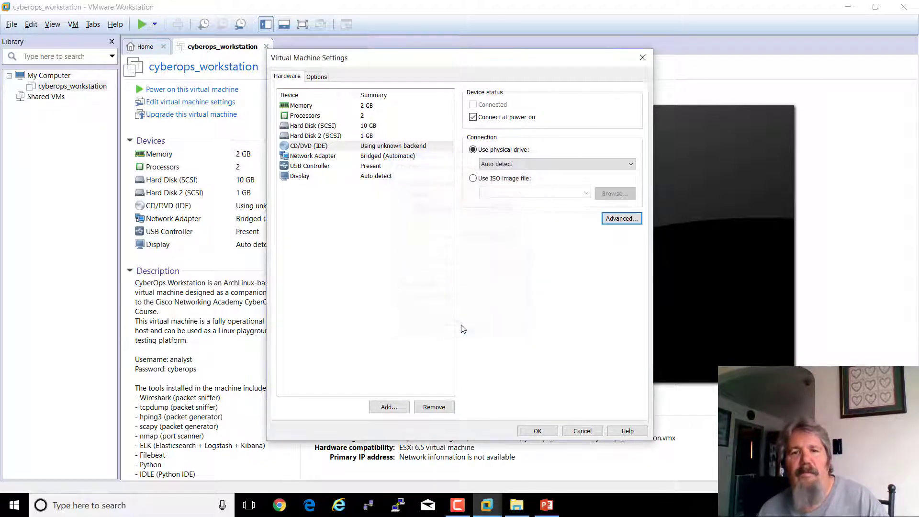
click(582, 431)
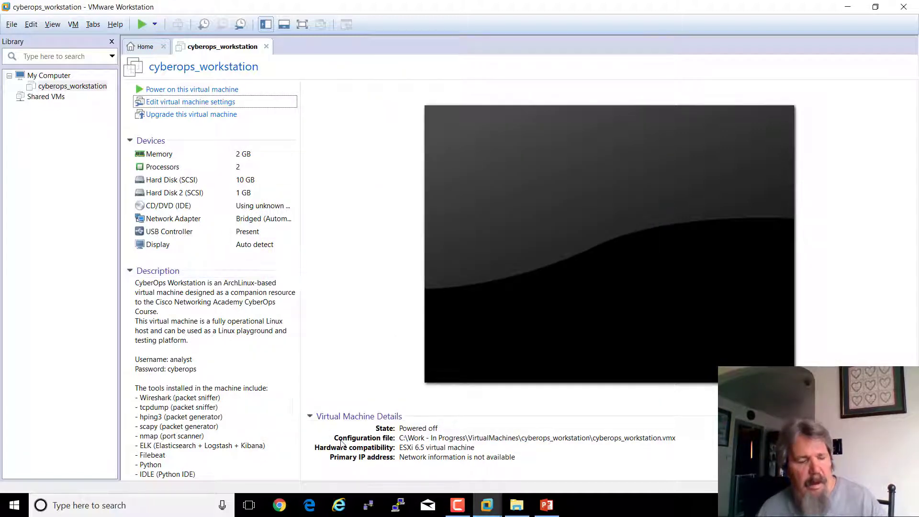
- Switch to File Explorer and open cyberops_workstation.vmx from the cyberops_workstation folder in Notepad++, declining to reload the file
key(alt+Tab)
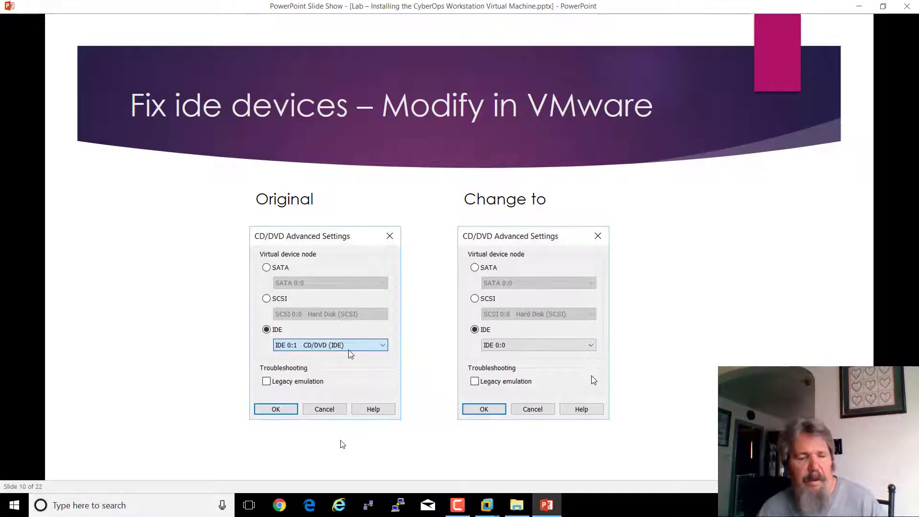
key(alt+Tab)
key(alt+Tab)
key(alt+Tab)
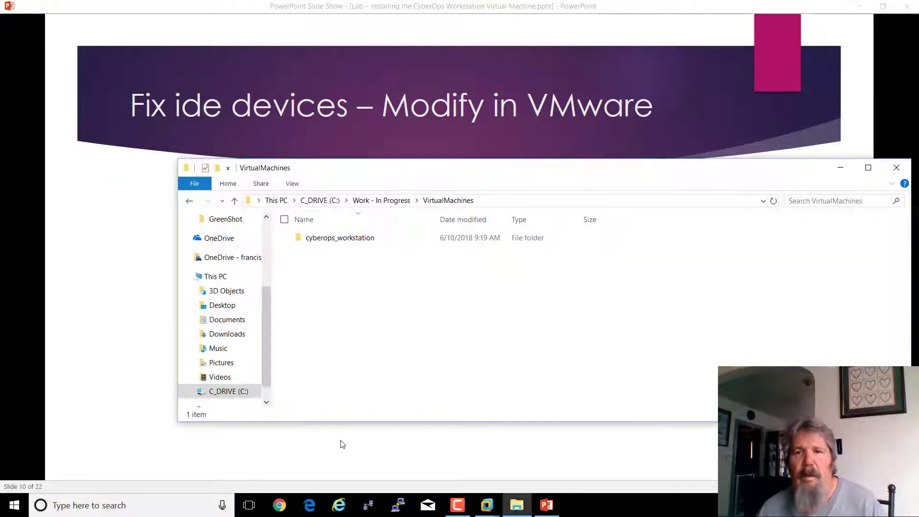
double_click(323, 239)
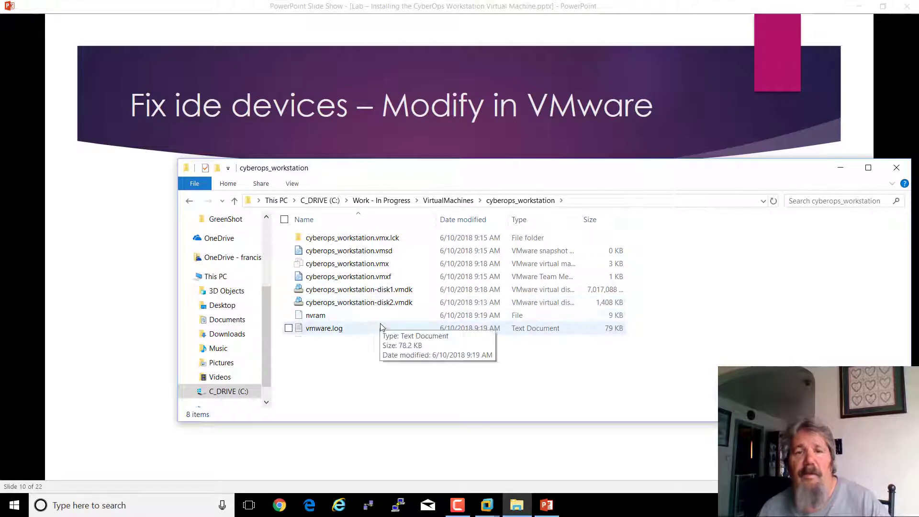
right_click(359, 267)
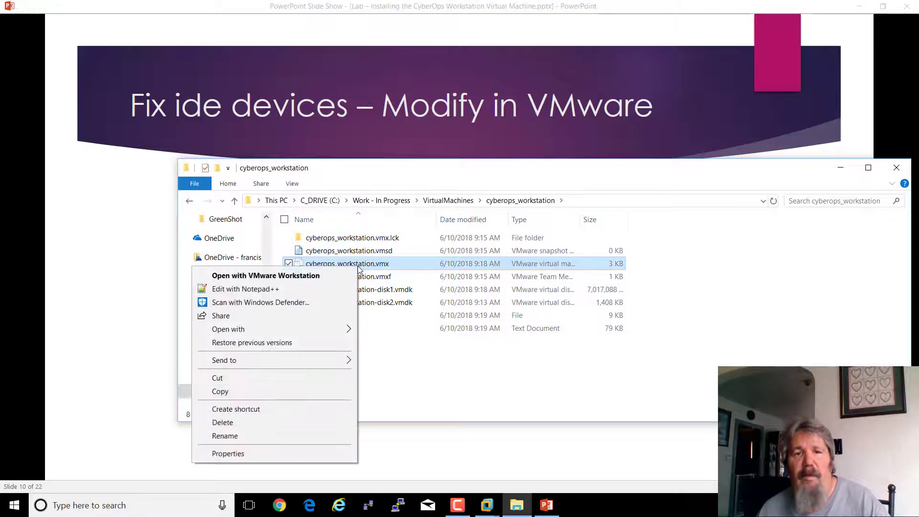
click(311, 287)
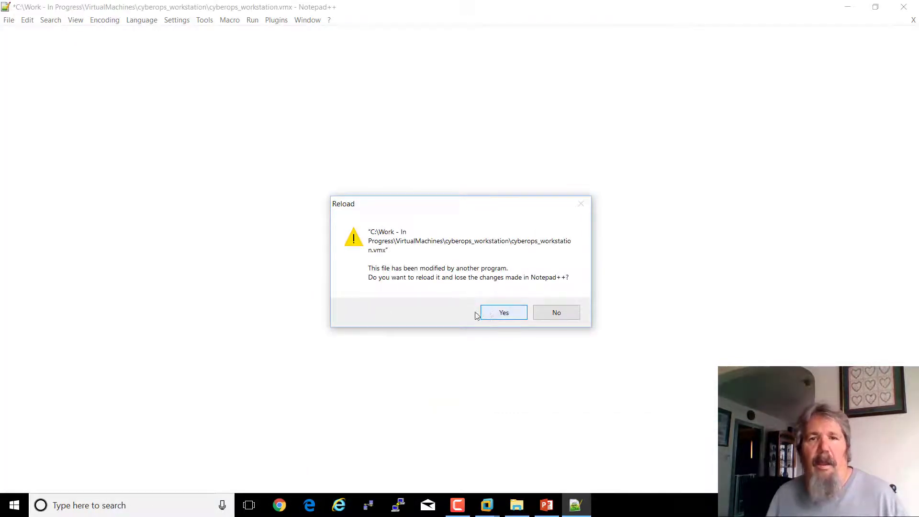
click(571, 315)
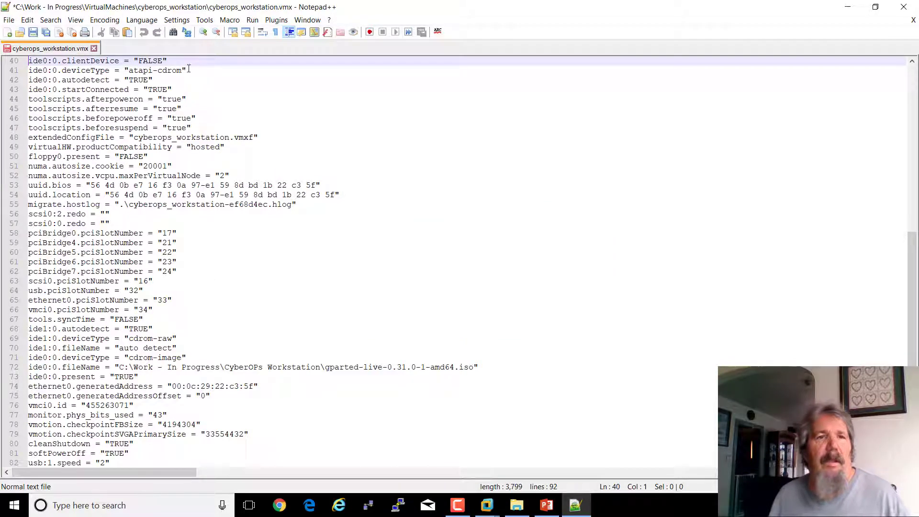
scroll(163, 64, up, 13)
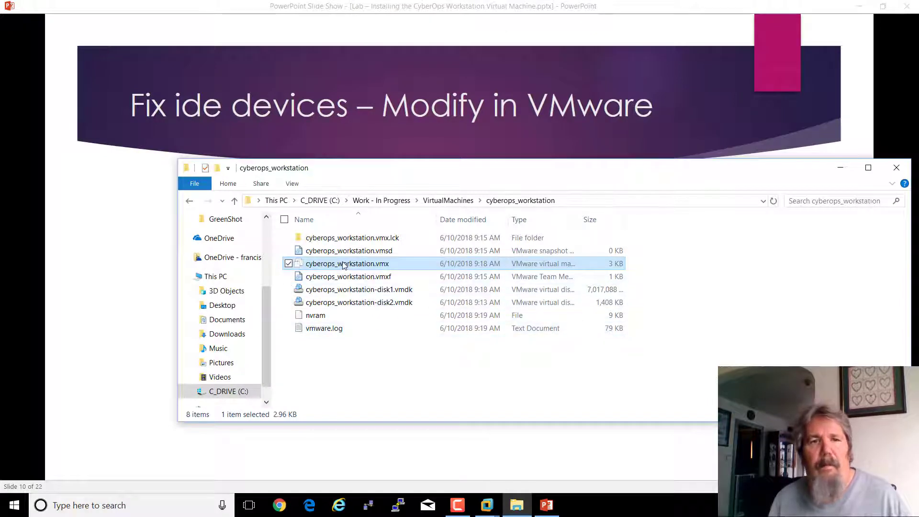
- Reopen cyberops_workstation.vmx in Notepad++, highlight the bios.bootDelay = "25000" line and close Notepad++
right_click(344, 263)
click(285, 283)
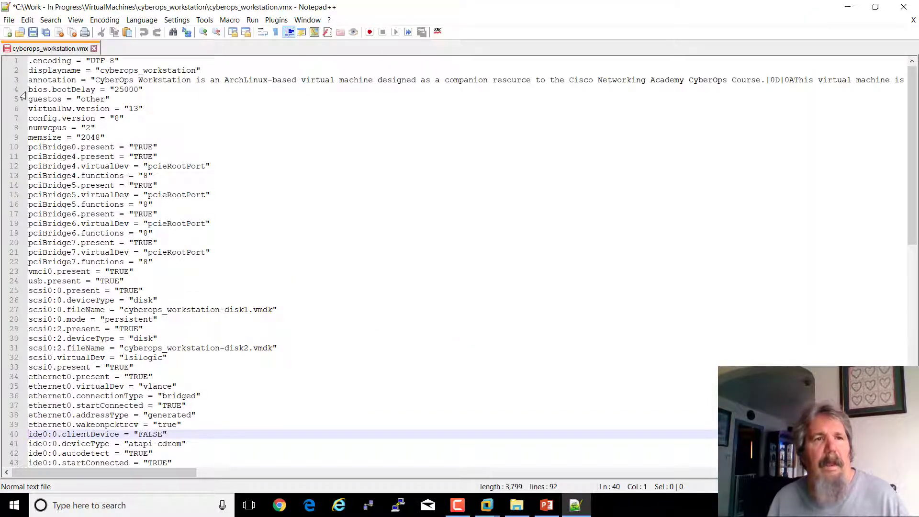
drag(33, 89, 144, 90)
click(908, 5)
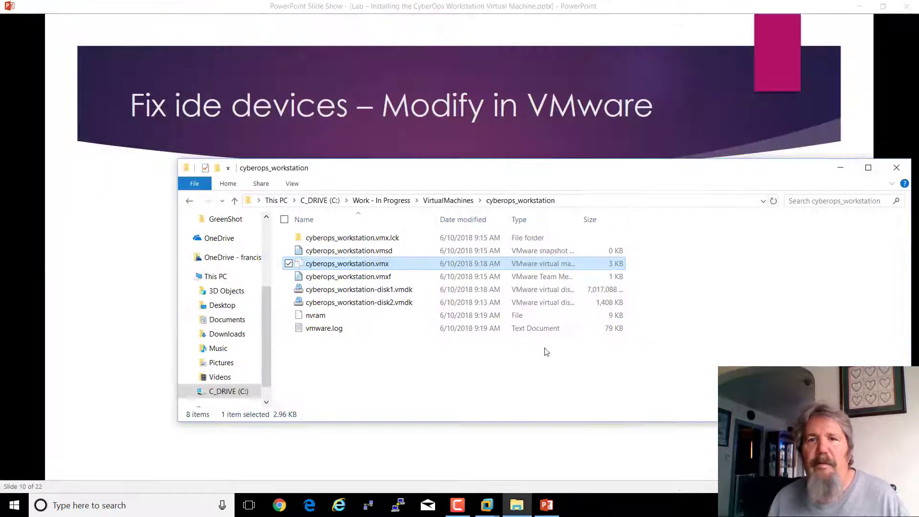
- View the alternative apps offered for opening cyberops_workstation.vmx, then dismiss the app chooser
right_click(359, 266)
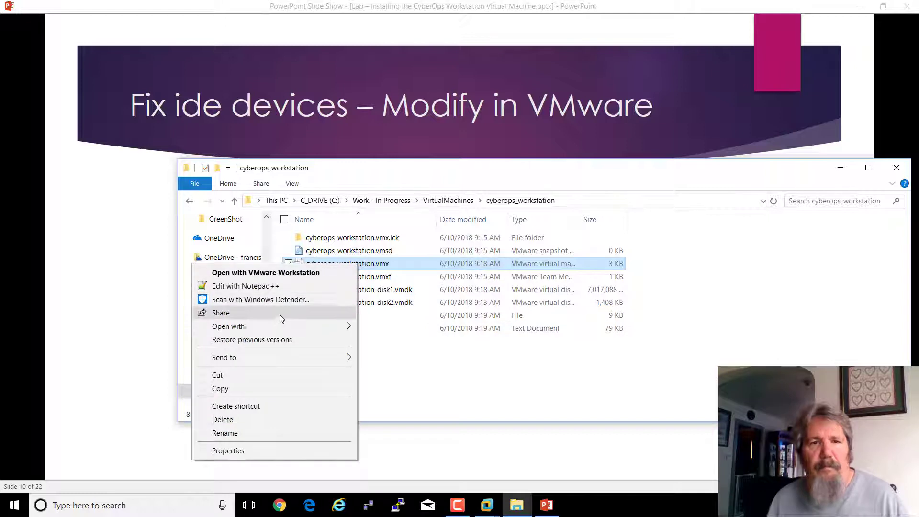
mouse_move(268, 330)
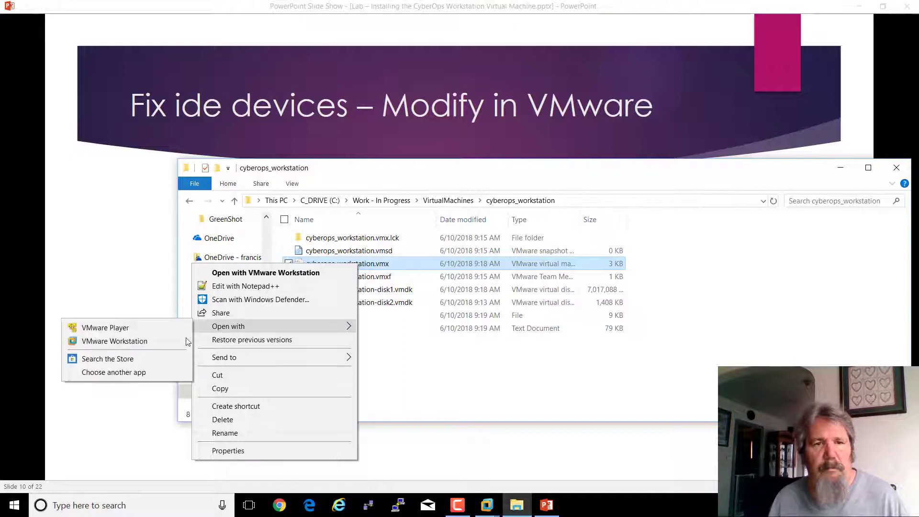
click(114, 373)
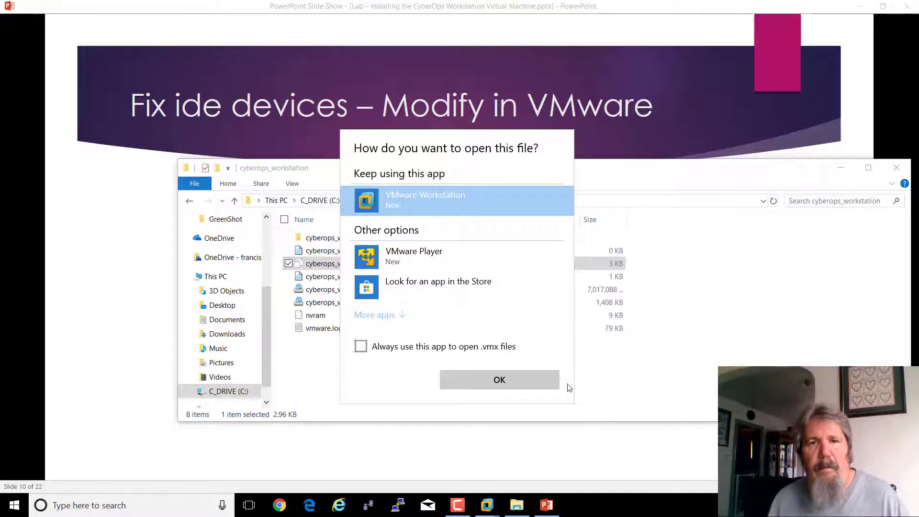
click(639, 378)
- Reopen cyberops_workstation.vmx in Notepad++ and close the document without saving its pending changes
right_click(350, 267)
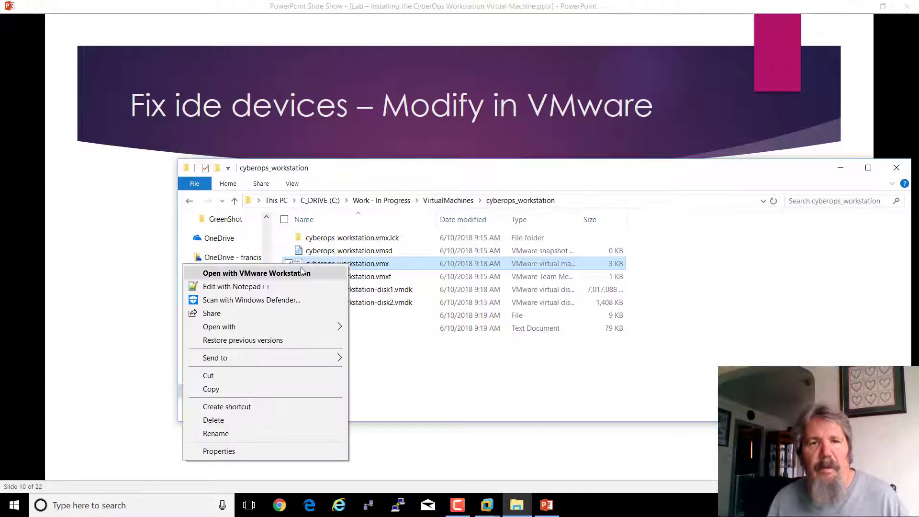
click(269, 289)
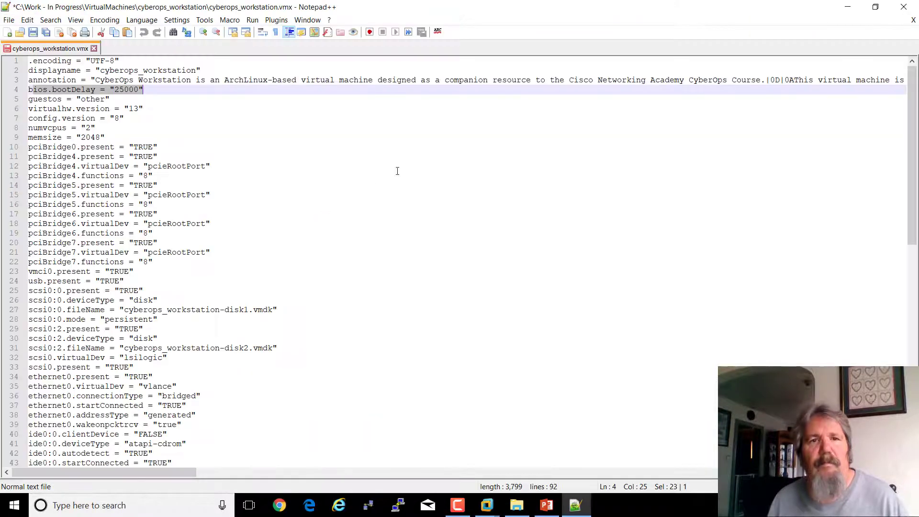
click(913, 20)
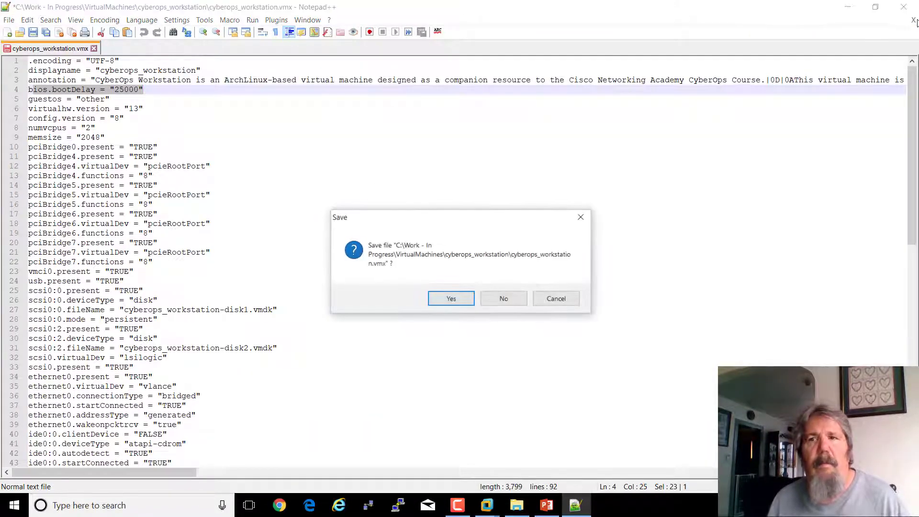
click(498, 301)
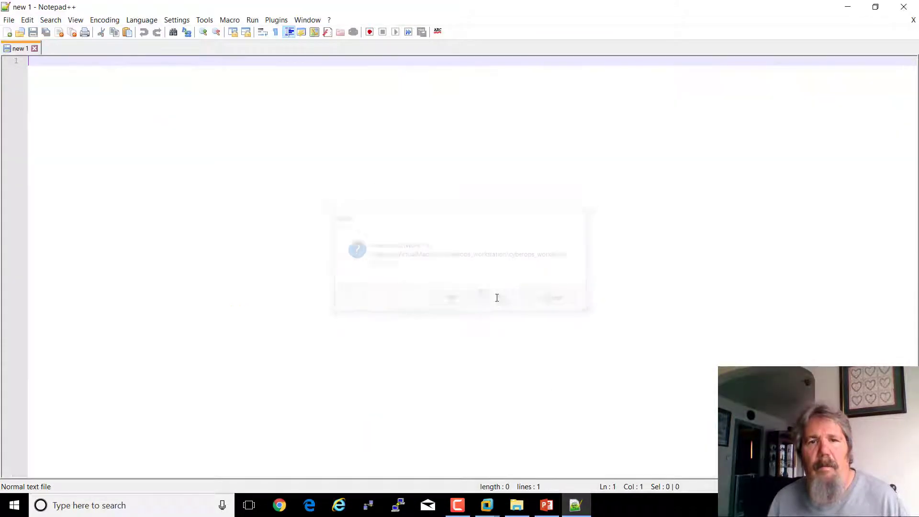
- Create a new blank document, then open cyberops_workstation.vmx from its folder in Notepad++
click(9, 21)
click(12, 33)
click(9, 21)
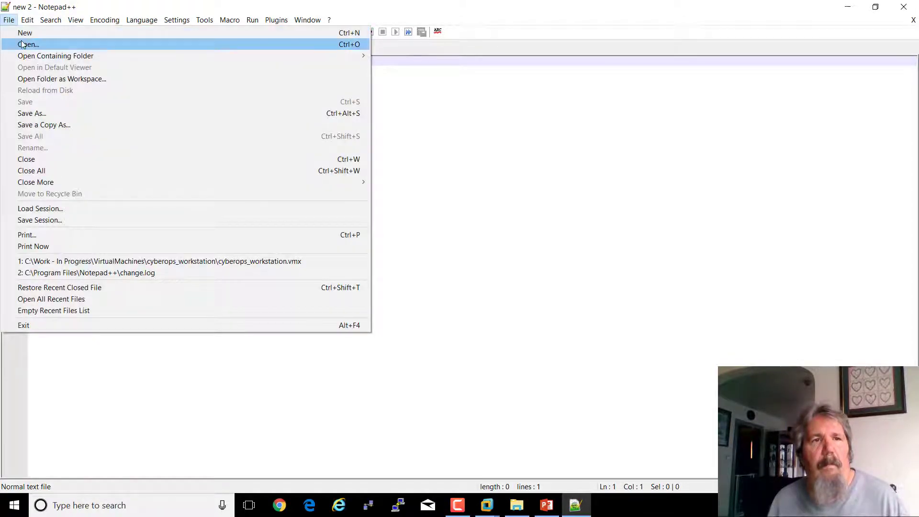
click(22, 42)
double_click(405, 216)
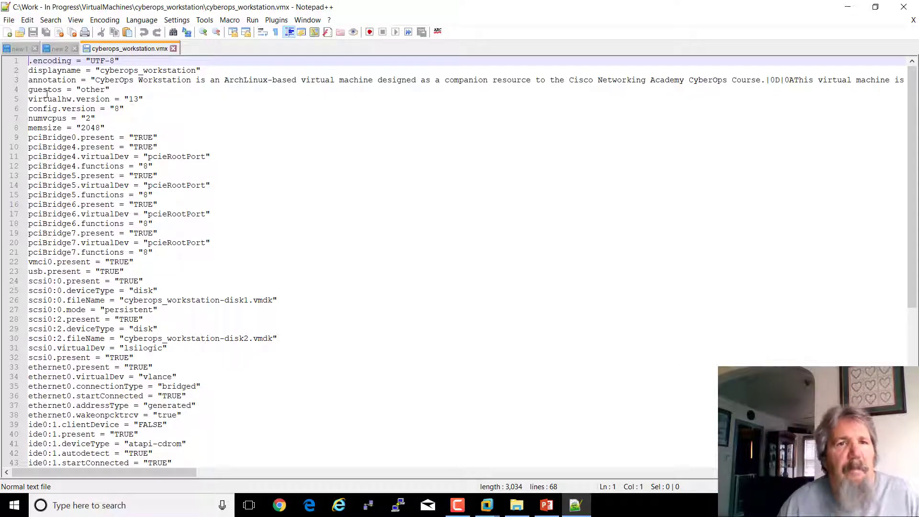
- Insert the line bios.bootDelay = "25000" above the guestos line in cyberops_workstation.vmx
click(31, 91)
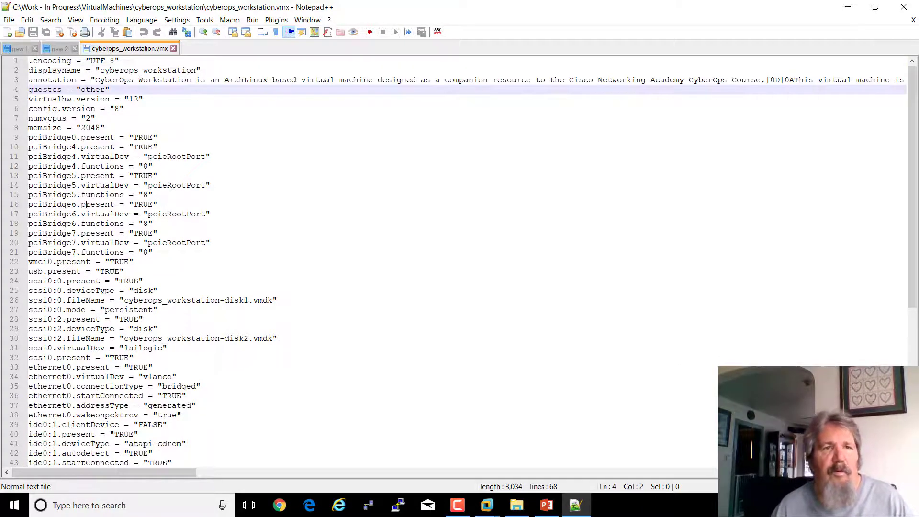
key(Return)
key(Up)
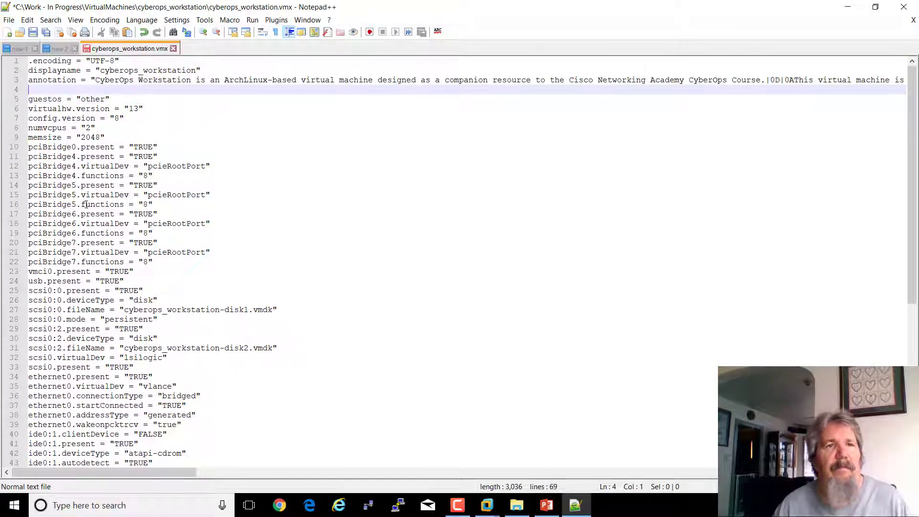
text(bios.bootDelay = "xxxx")
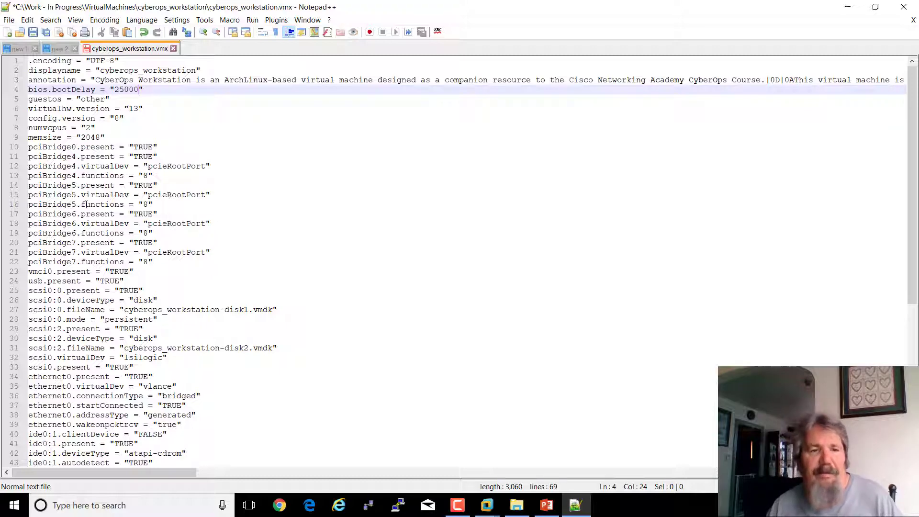
- Replace all occurrences of ide0:1 with ide0:0 in cyberops_workstation.vmx, then close the file, saving its changes
scroll(5, 411, down, 3)
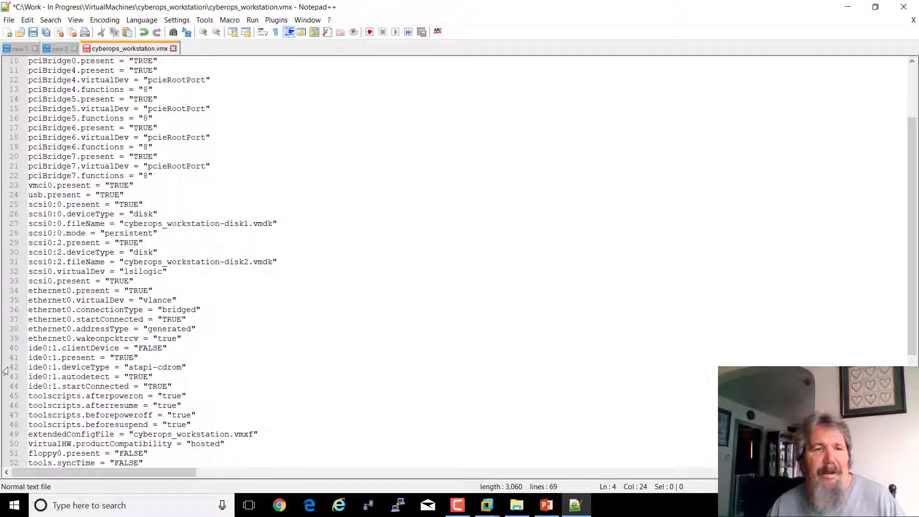
drag(58, 347, 34, 348)
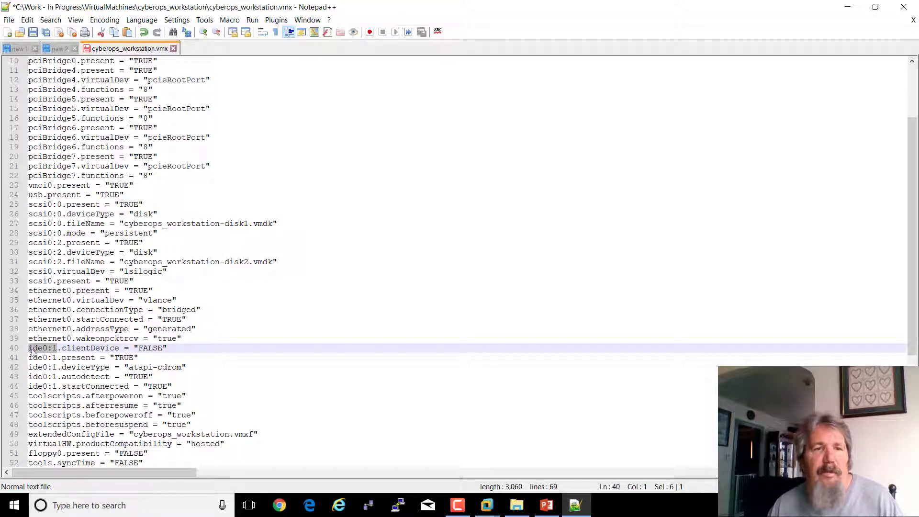
right_click(32, 351)
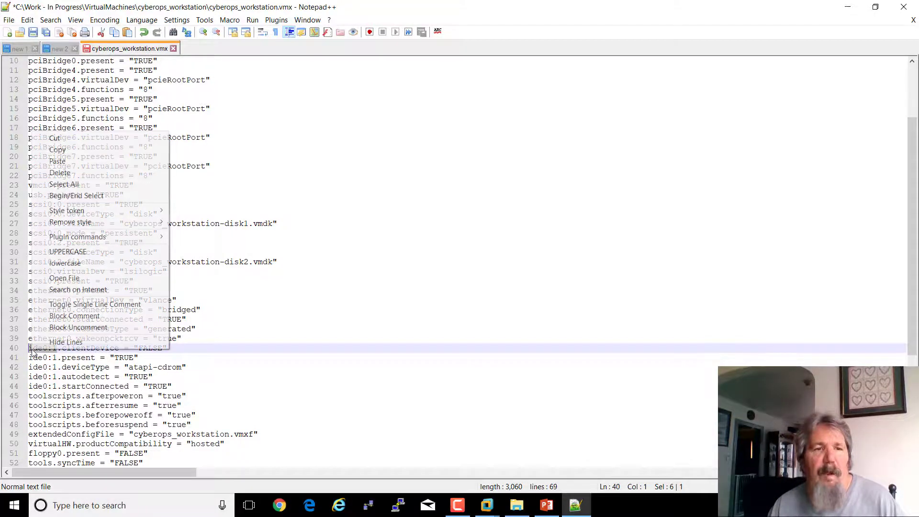
click(58, 150)
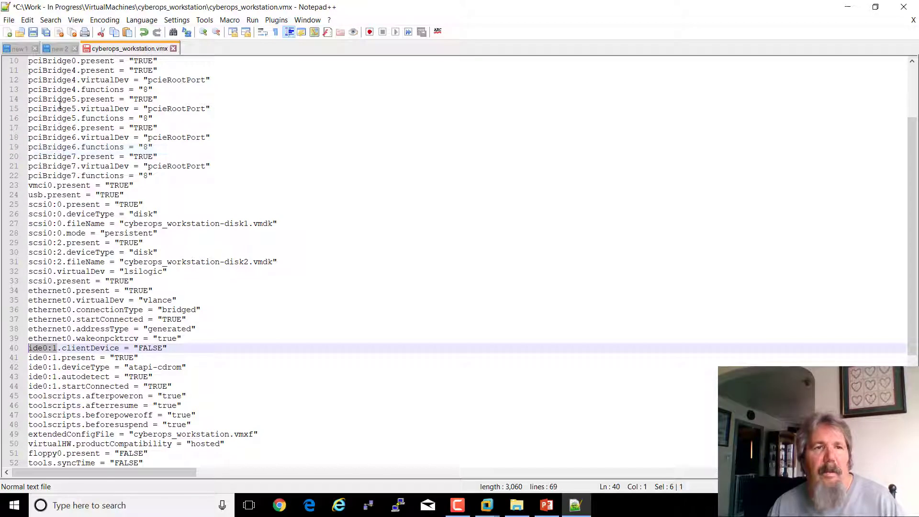
click(50, 19)
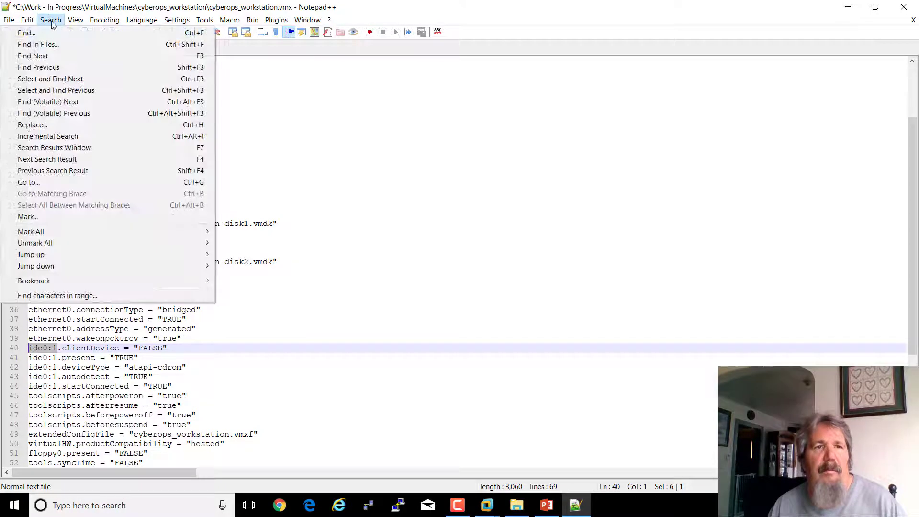
click(33, 124)
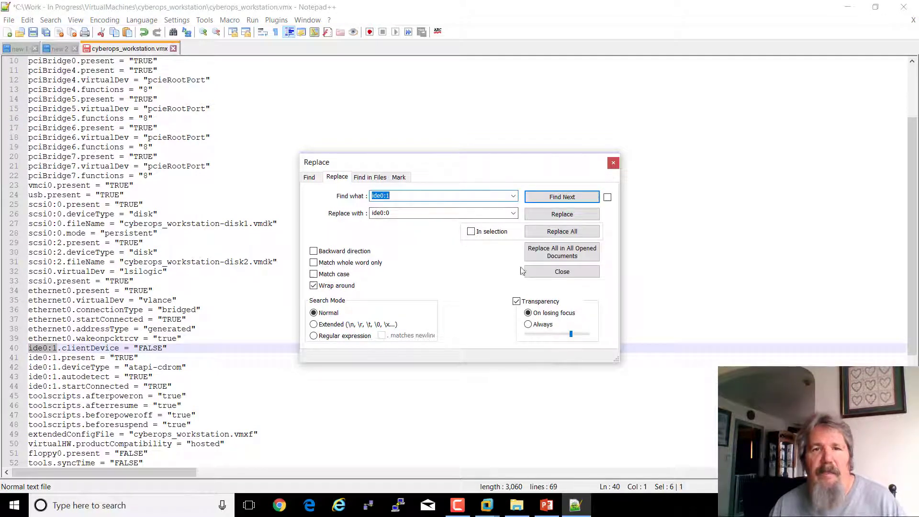
click(576, 232)
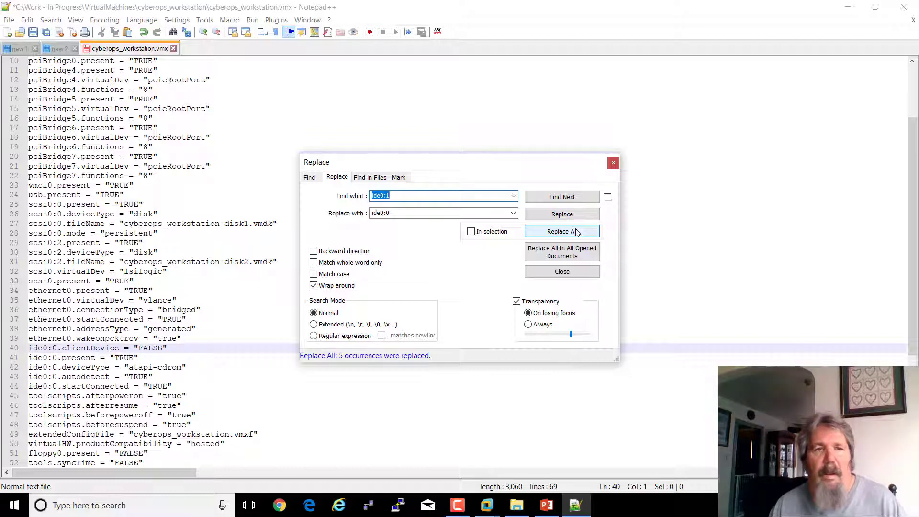
click(558, 272)
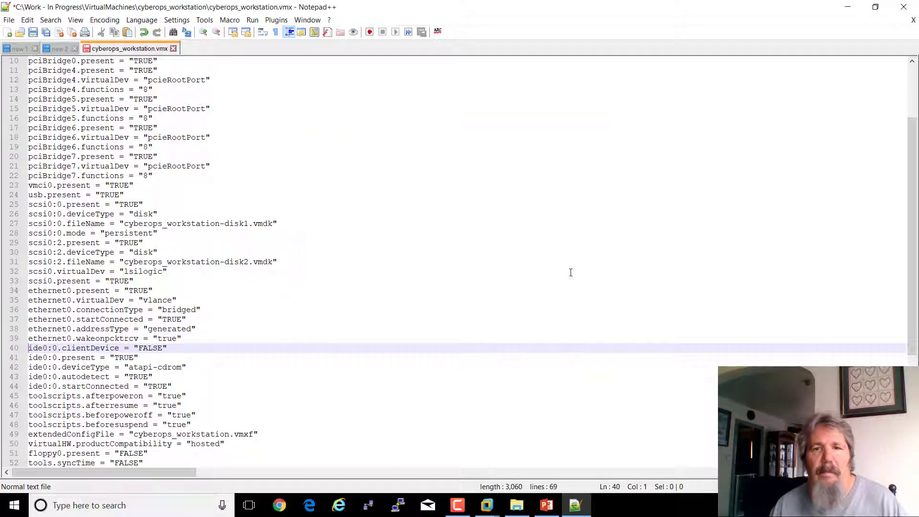
click(173, 48)
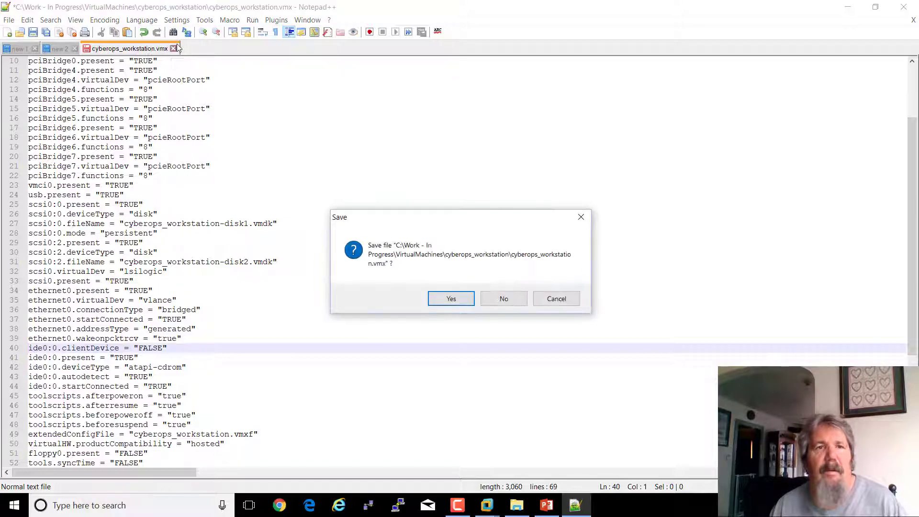
click(445, 298)
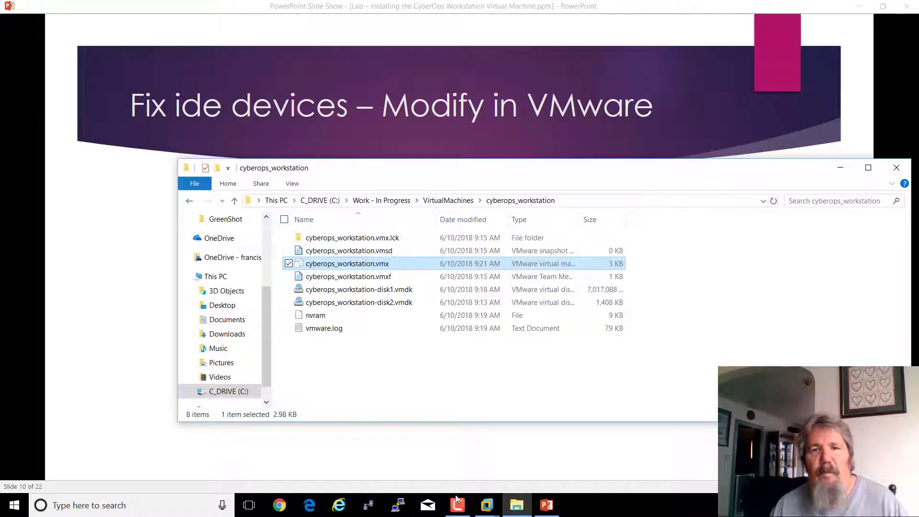
- Switch to VMware Workstation and power on cyberops_workstation, agreeing to connect ide0:0 at every power-on and dismissing the removable devices hint
key(alt+Tab)
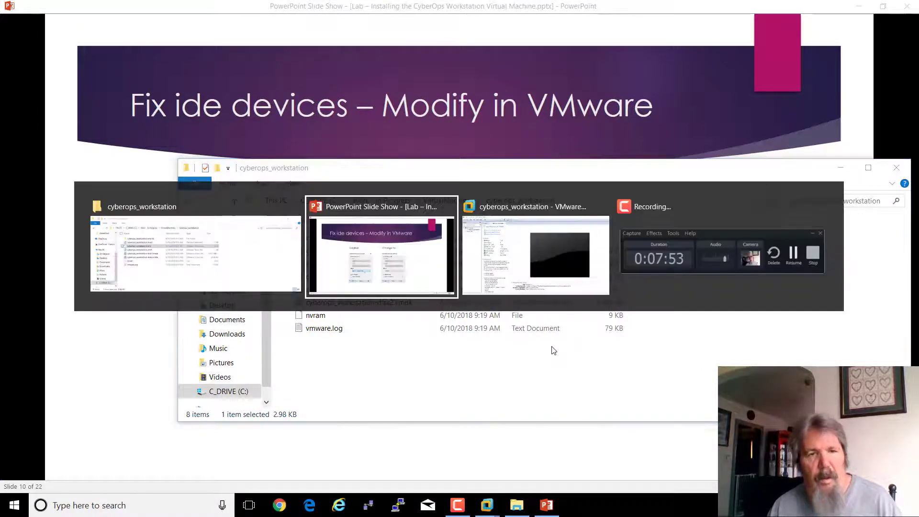
key(alt+Tab)
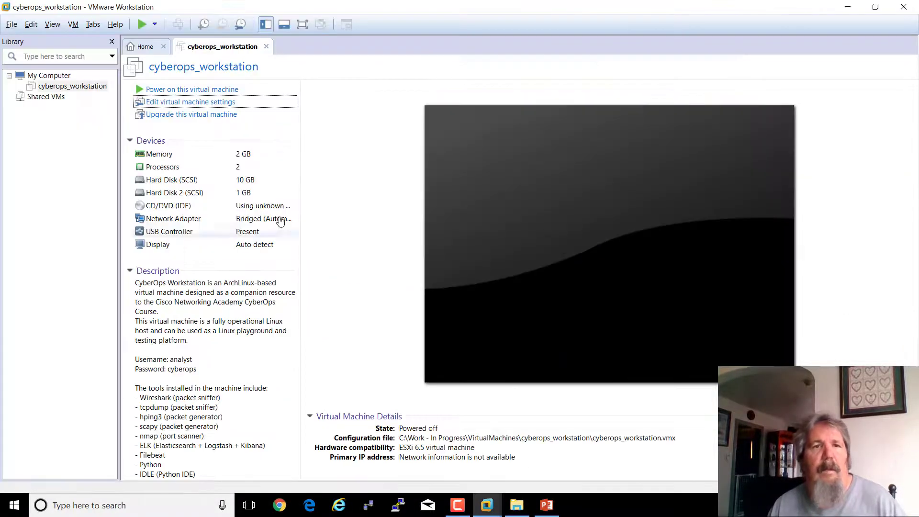
click(205, 91)
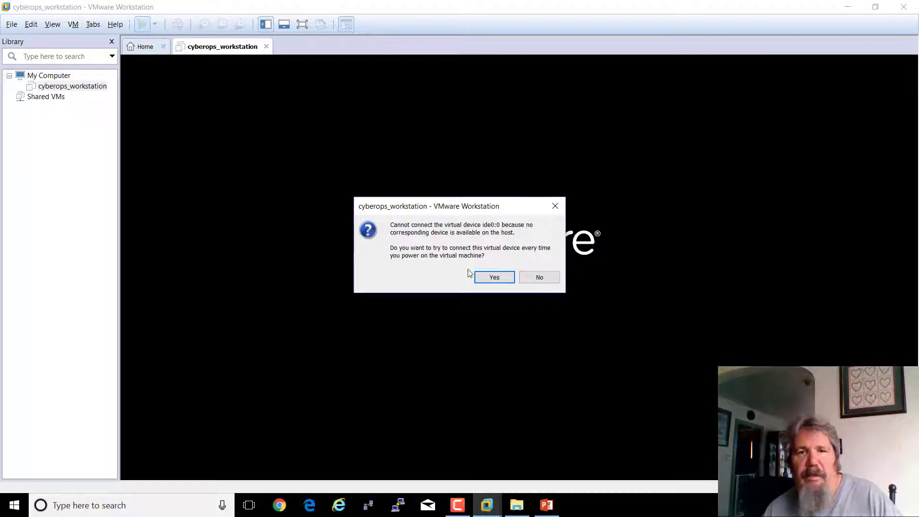
click(494, 278)
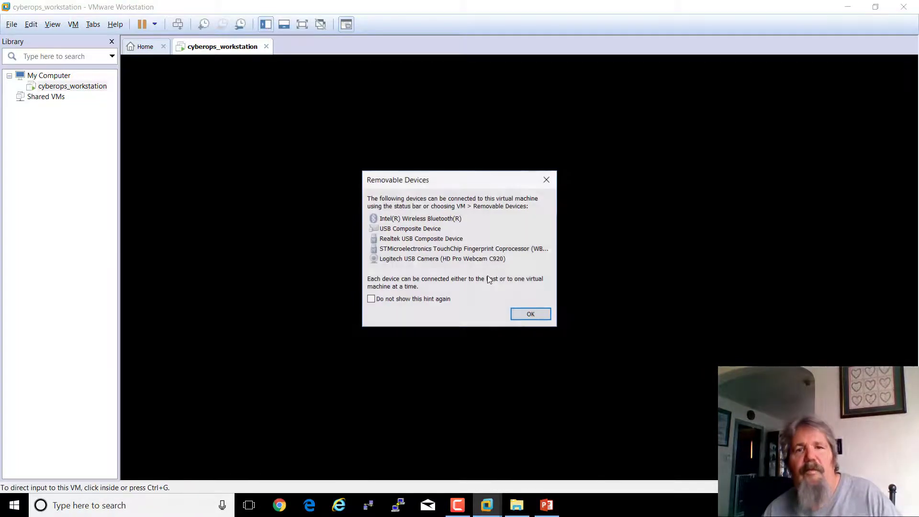
click(520, 315)
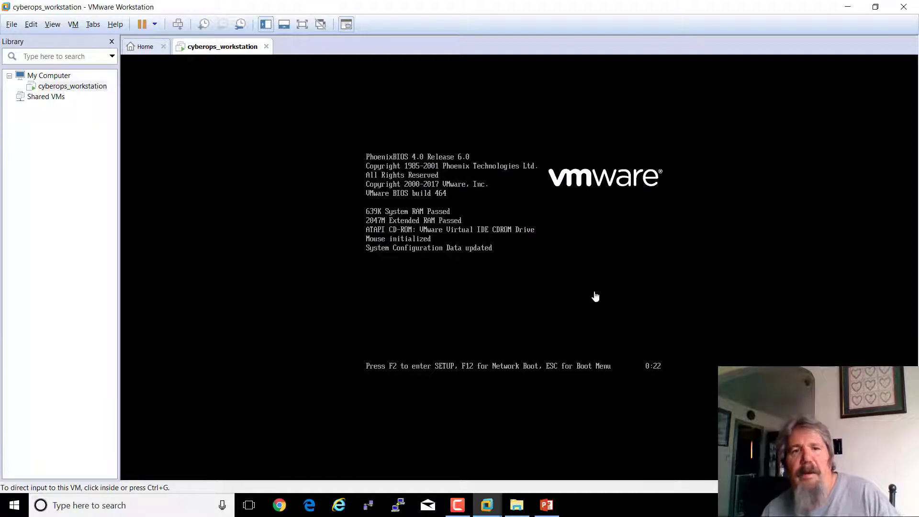
- Bring up the virtual machine's BIOS boot menu and boot Arch Linux from the hard drive
click(552, 280)
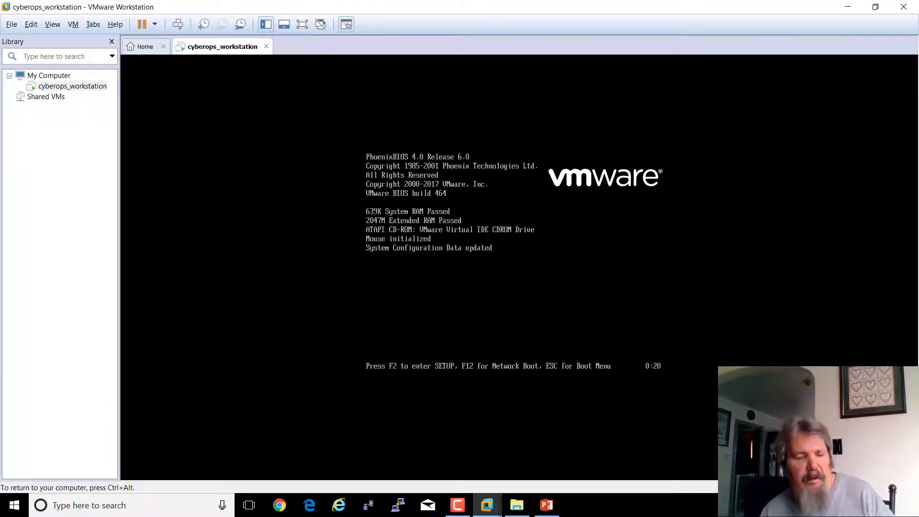
key(Escape)
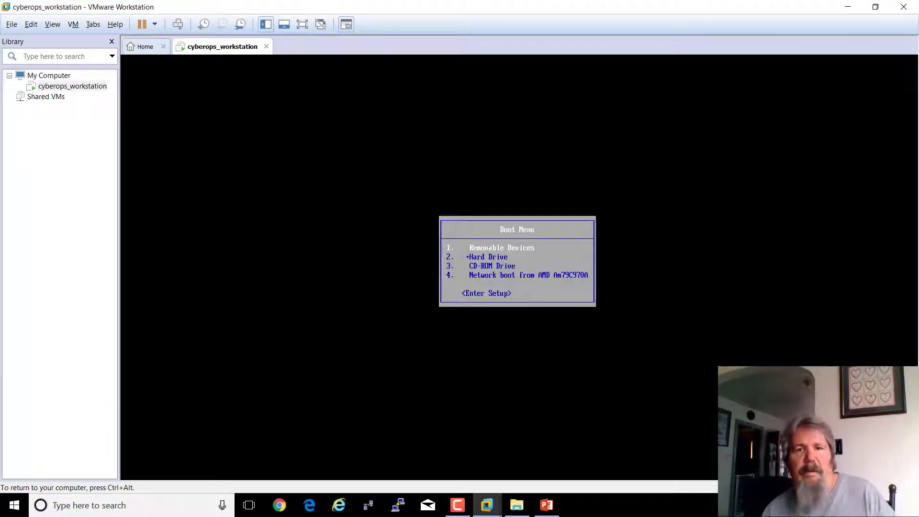
key(Down)
key(Return)
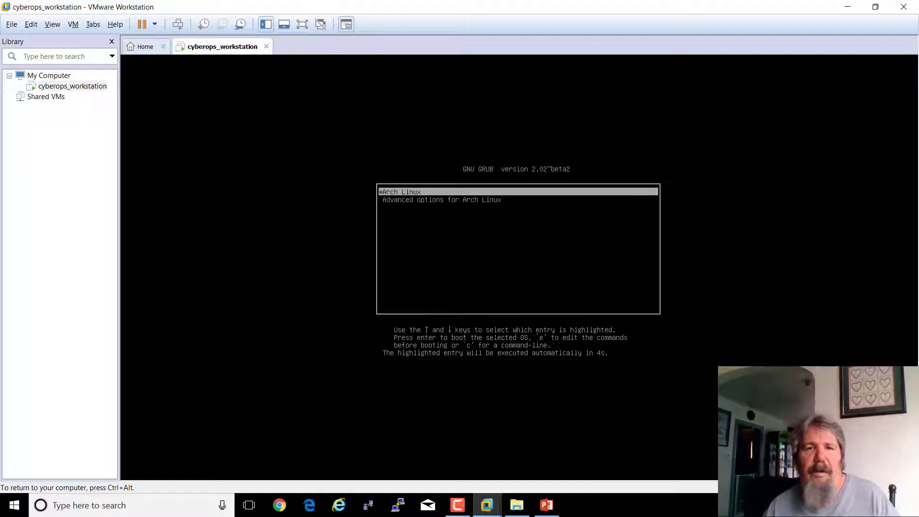
key(Return)
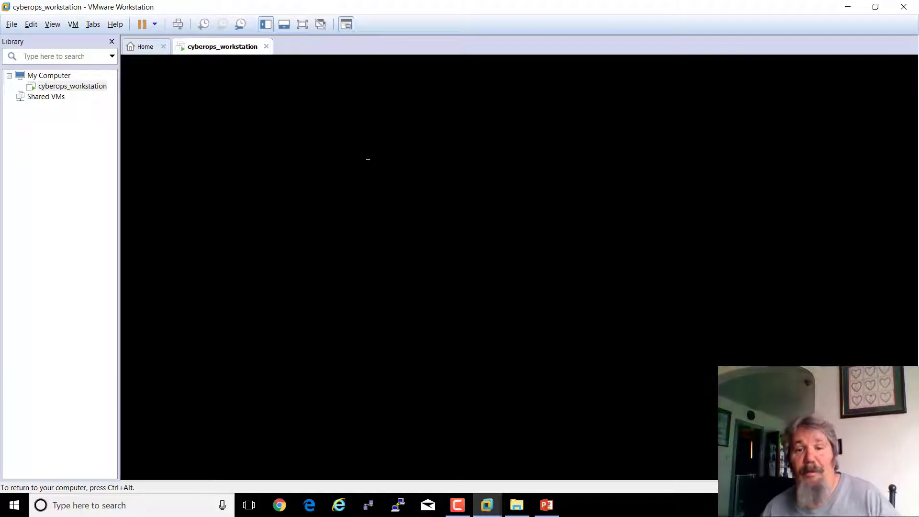
key(ctrl+alt)
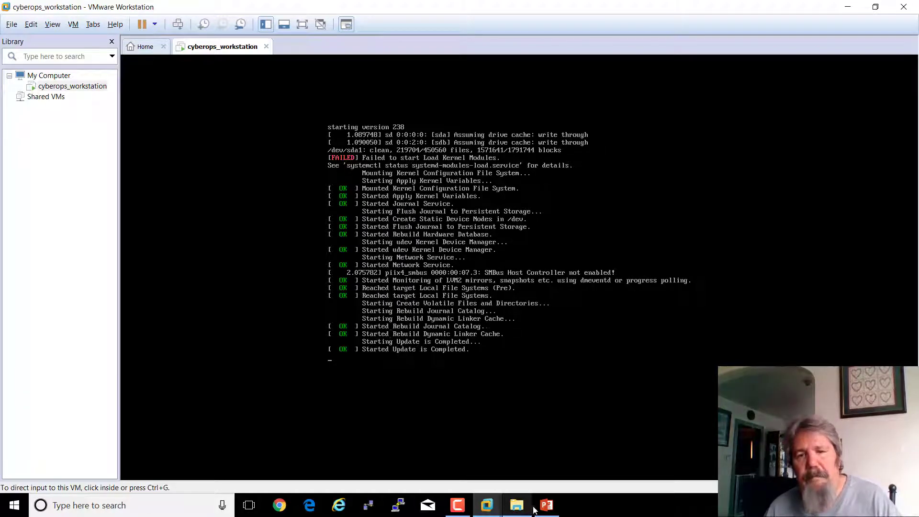
- Switch to the PowerPoint slide show and advance through the Notepad++ and boot delay slides to "Start the virtual machine and log in"
click(547, 505)
click(471, 477)
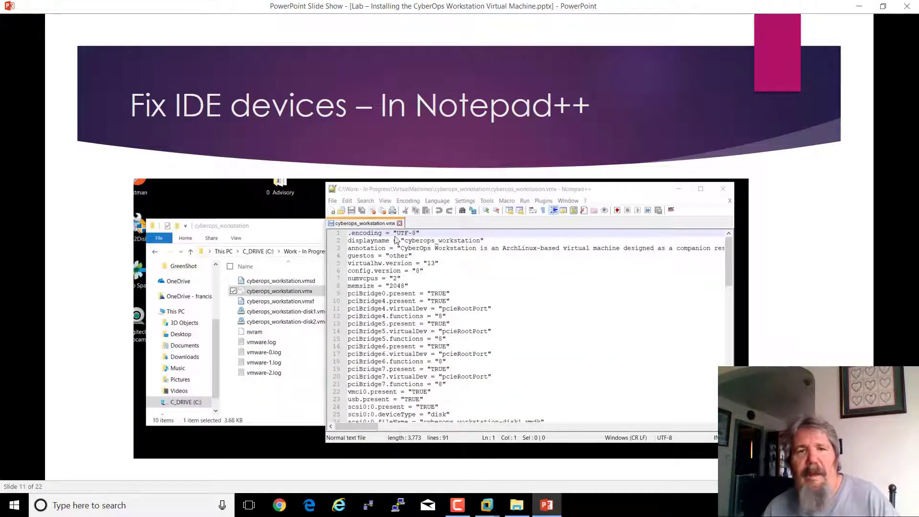
click(575, 408)
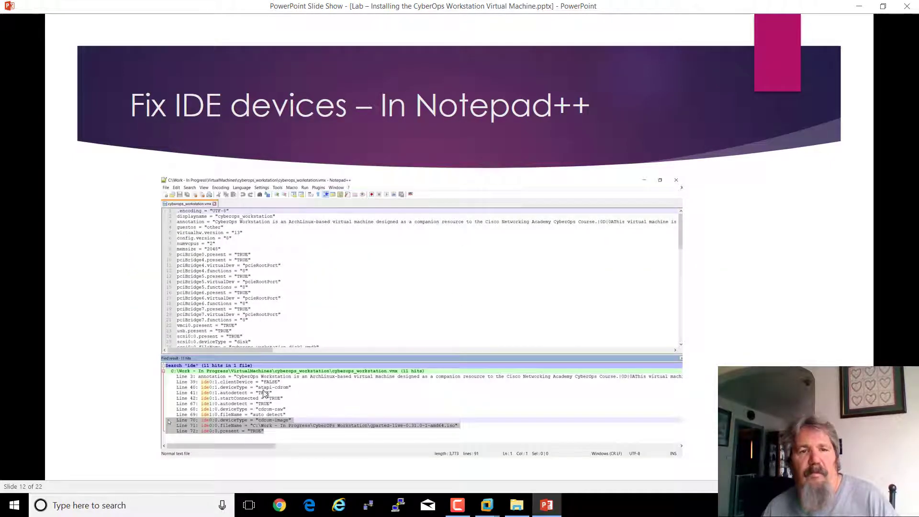
click(346, 295)
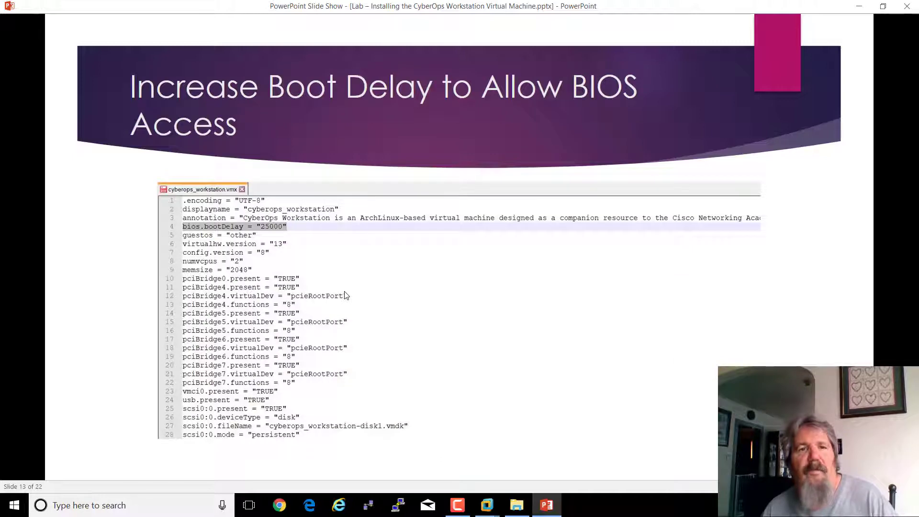
click(420, 294)
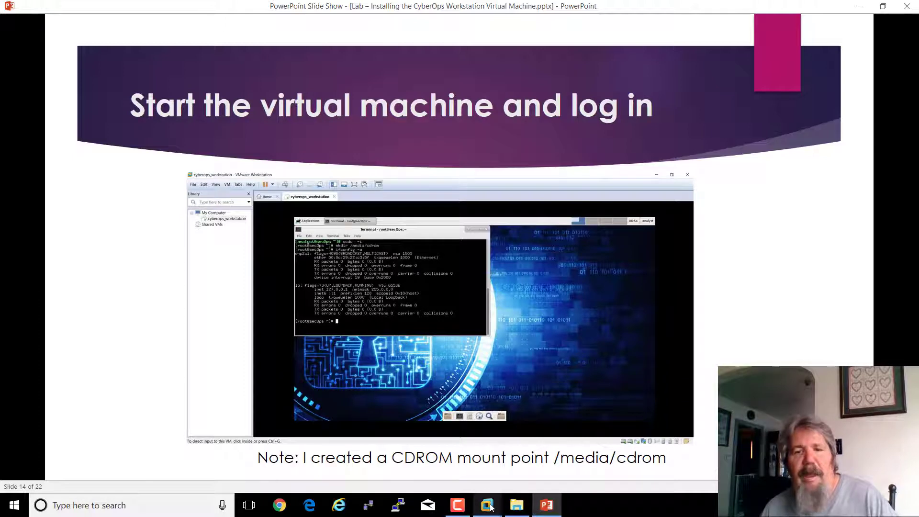
- Return to the virtual machine in VMware Workstation and log in as analyst with the account password
mouse_move(489, 506)
click(506, 452)
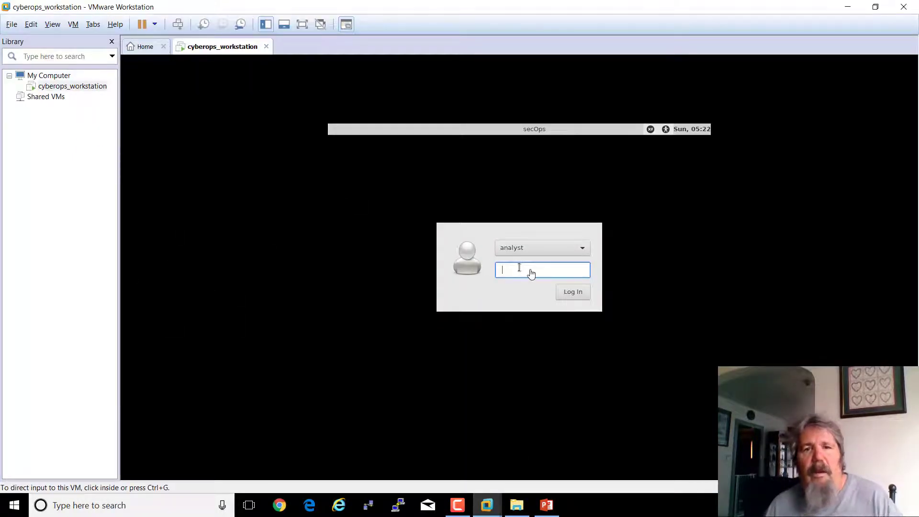
click(530, 273)
text(cyberops)
key(Return)
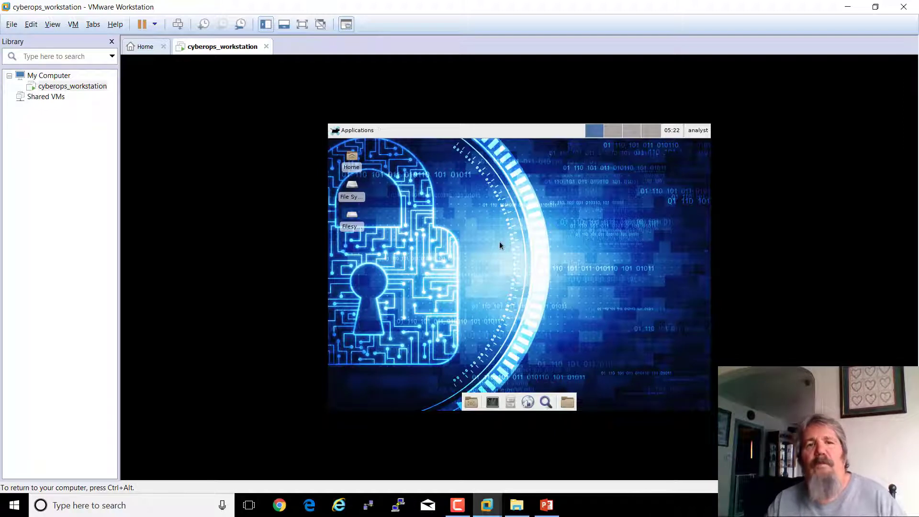
- Set the guest desktop's display resolution to 1360x768 and apply it
click(353, 132)
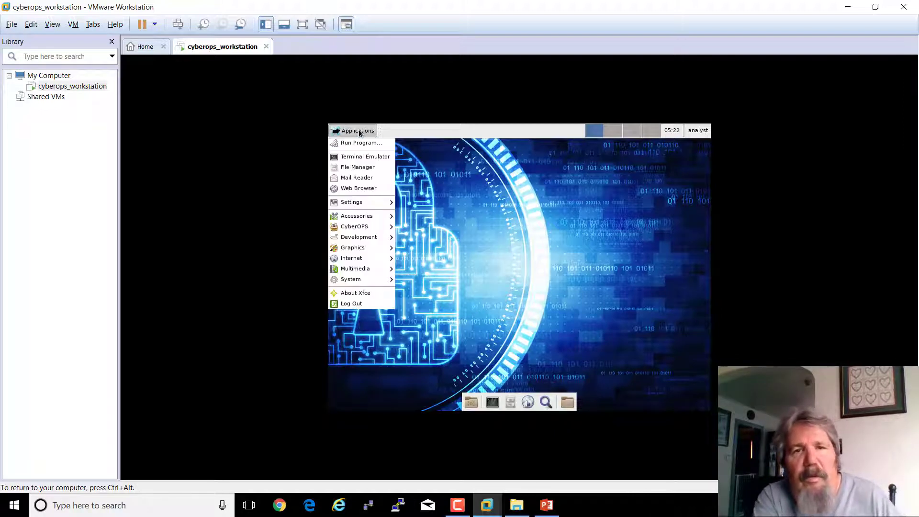
mouse_move(353, 202)
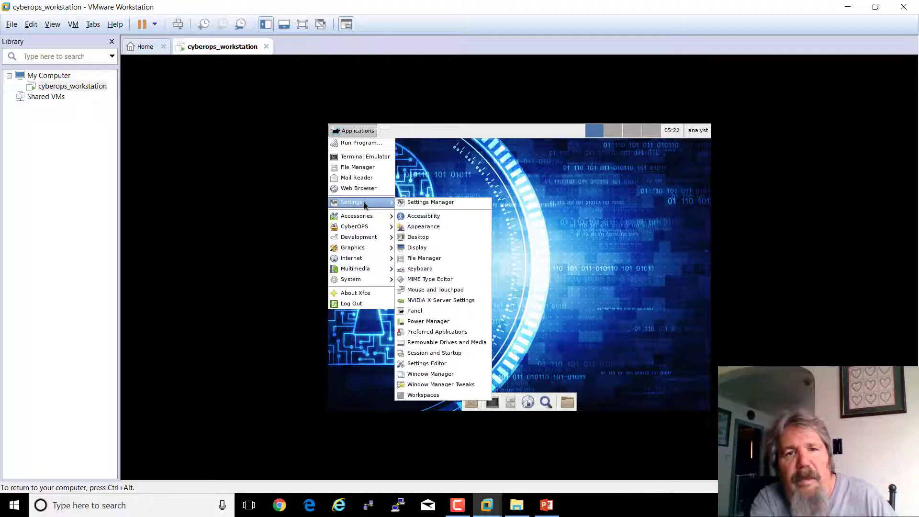
click(416, 247)
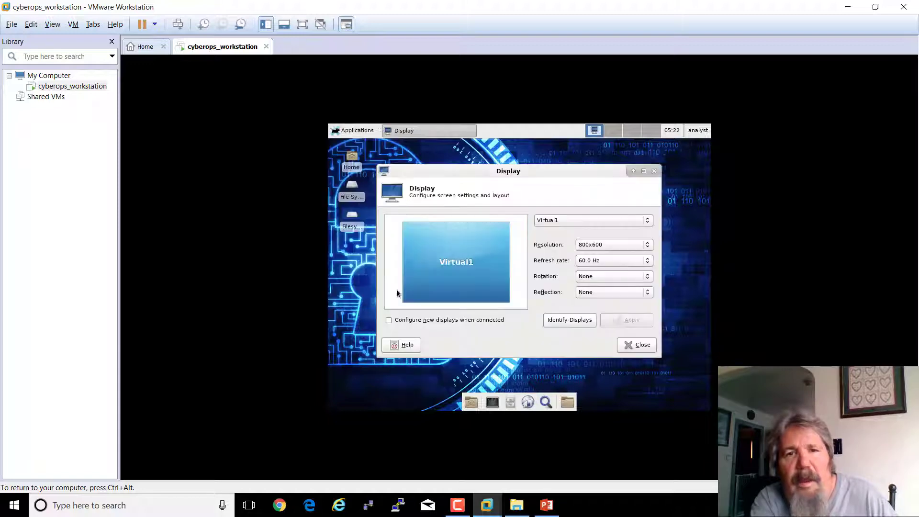
click(647, 245)
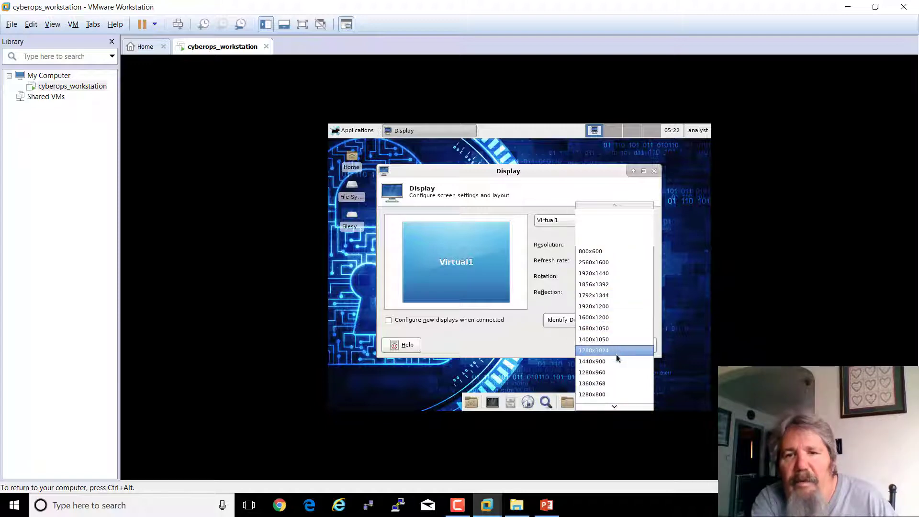
click(608, 383)
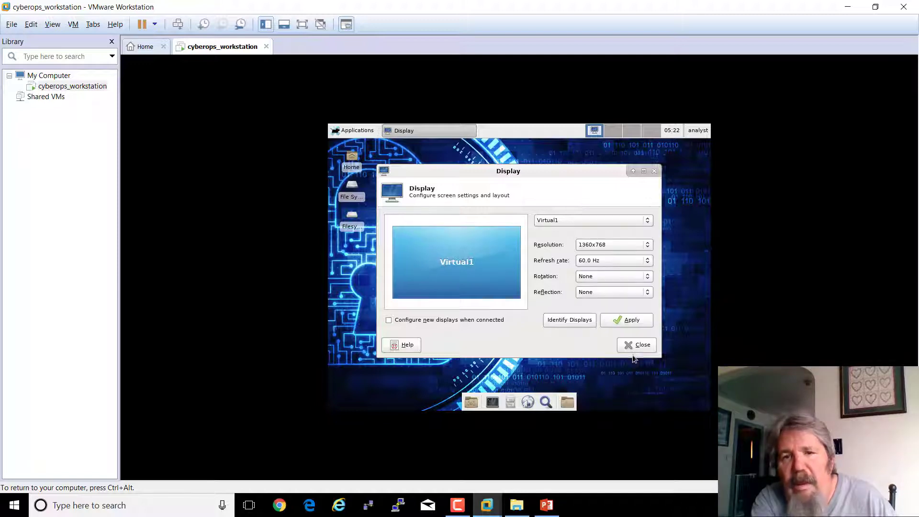
click(632, 320)
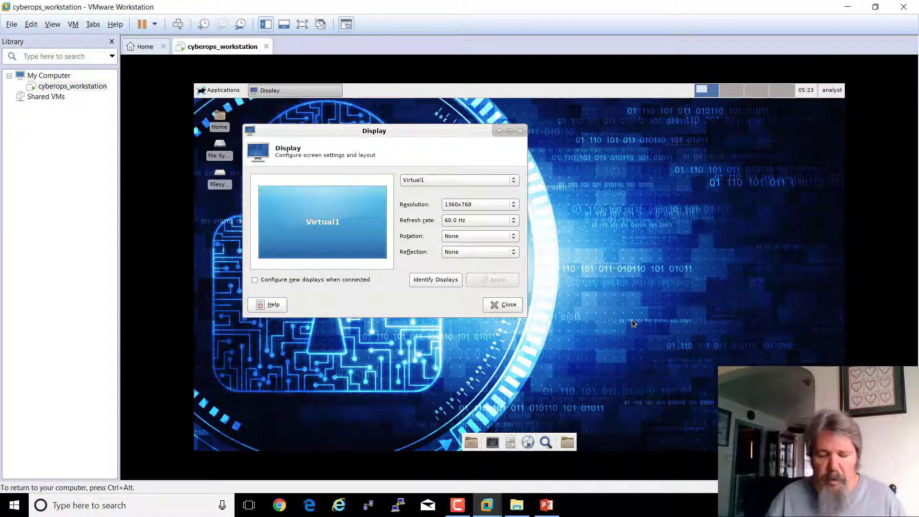
- Show the virtual machine in full screen, close the guest's Display settings and bring up its list of applications
key(ctrl+alt+Return)
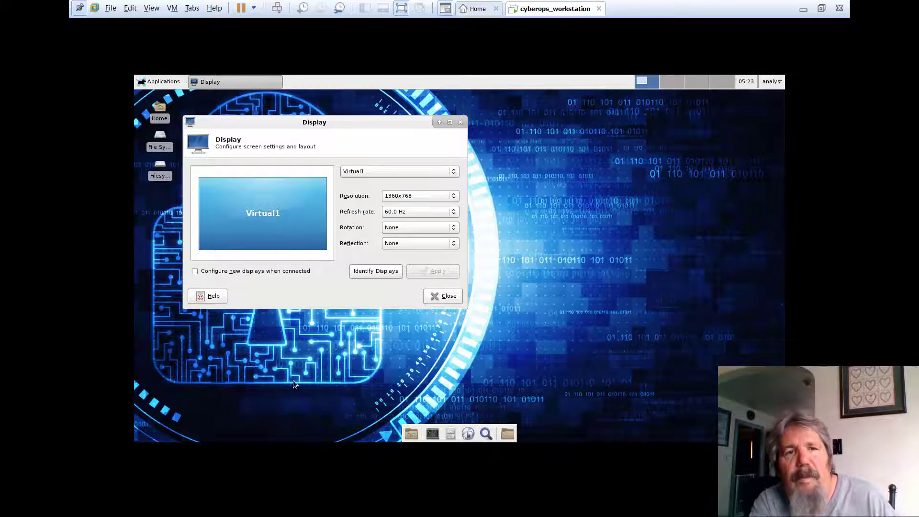
click(445, 297)
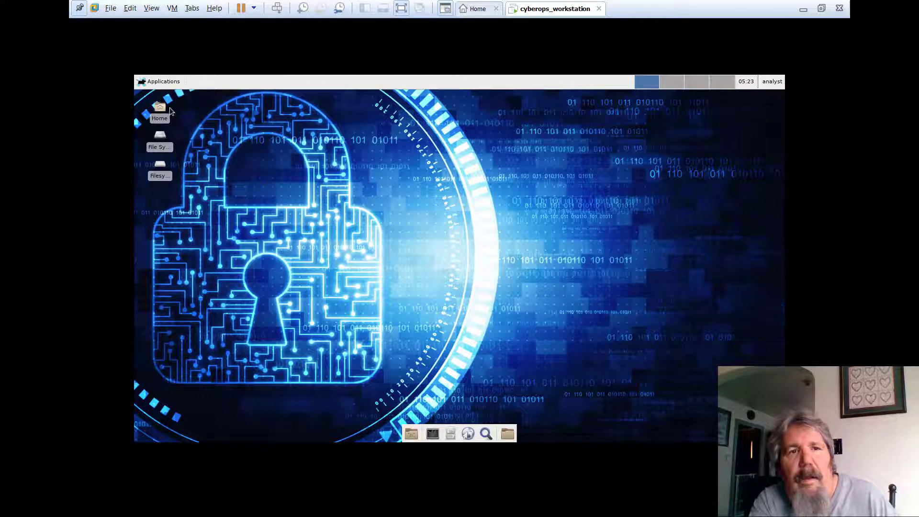
click(158, 81)
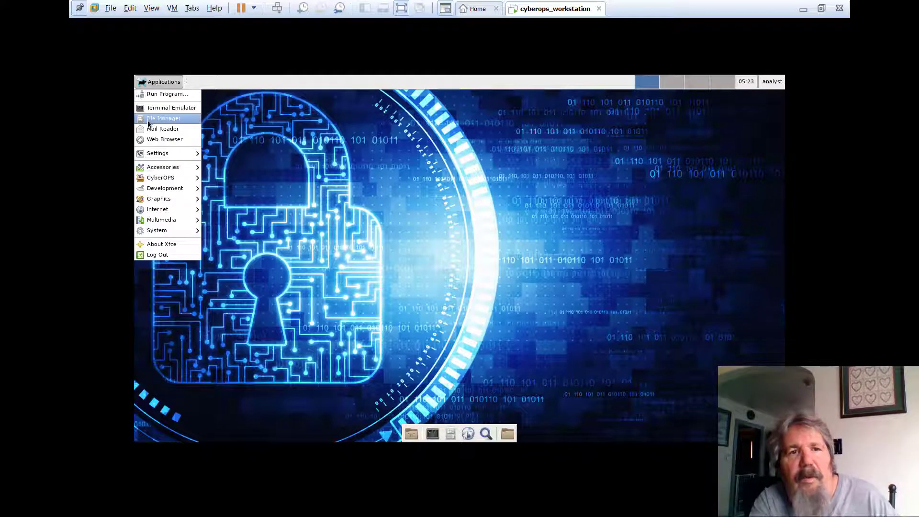
mouse_move(186, 179)
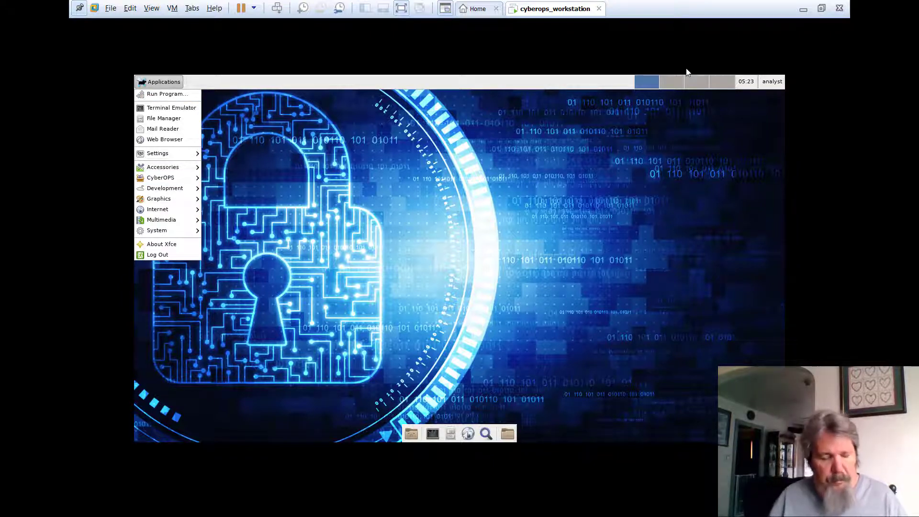
- Leave full screen, check the "Start the virtual machine and log in" slide in PowerPoint, and return to VMware Workstation
key(ctrl+alt+Return)
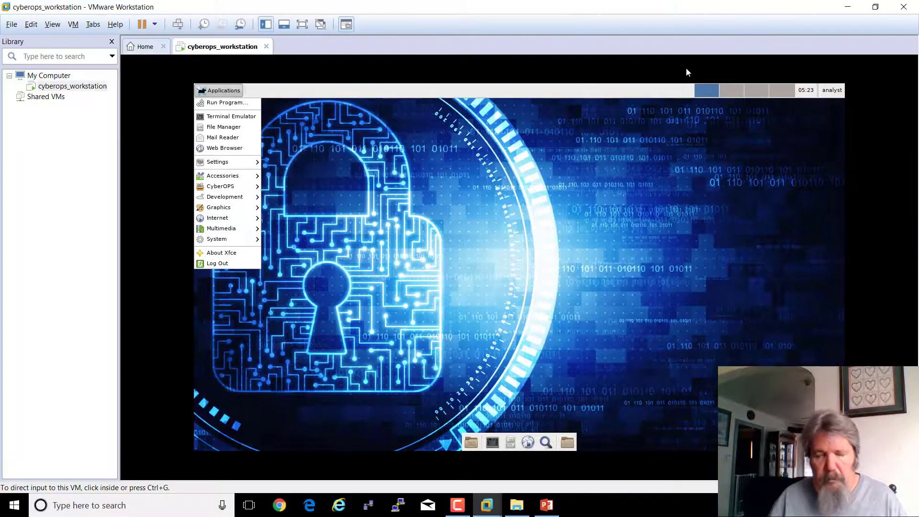
click(546, 505)
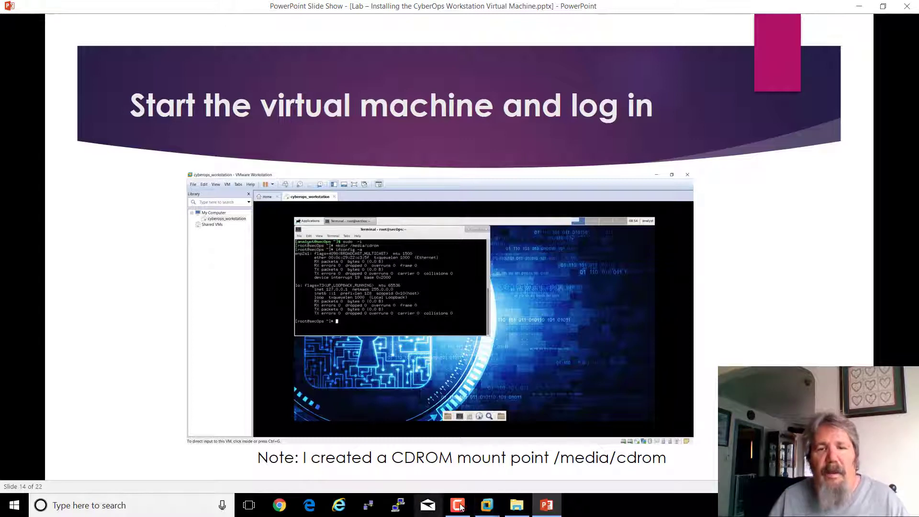
click(486, 504)
click(502, 431)
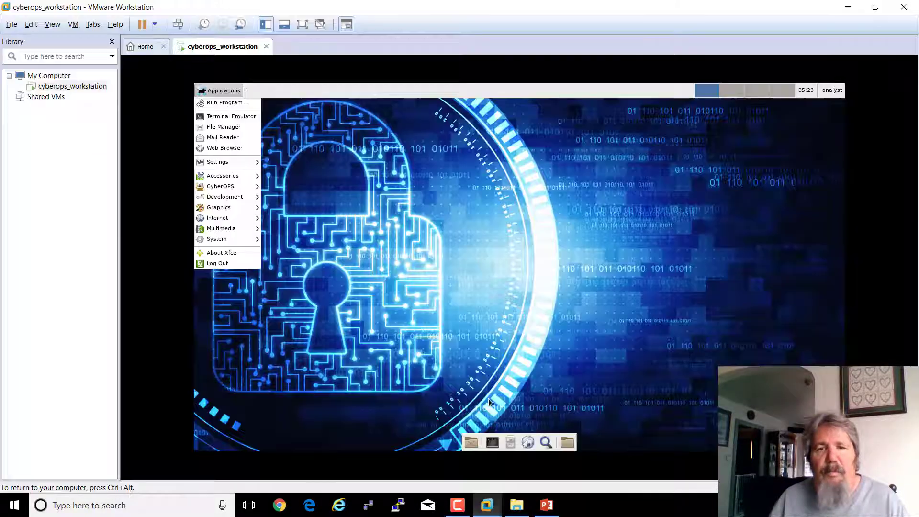
- Open a terminal emulator in the guest and start a root shell with sudo -i, entering the analyst account password
click(224, 117)
text(s)
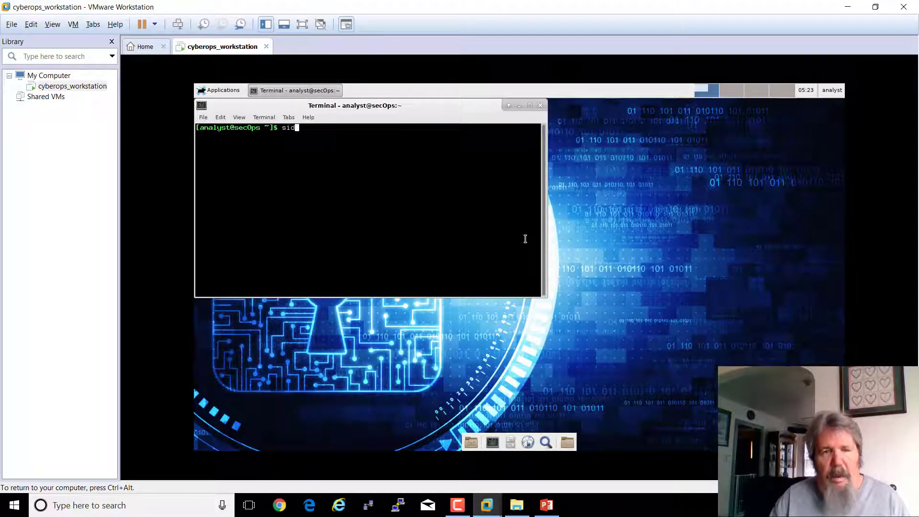
text(udo -i)
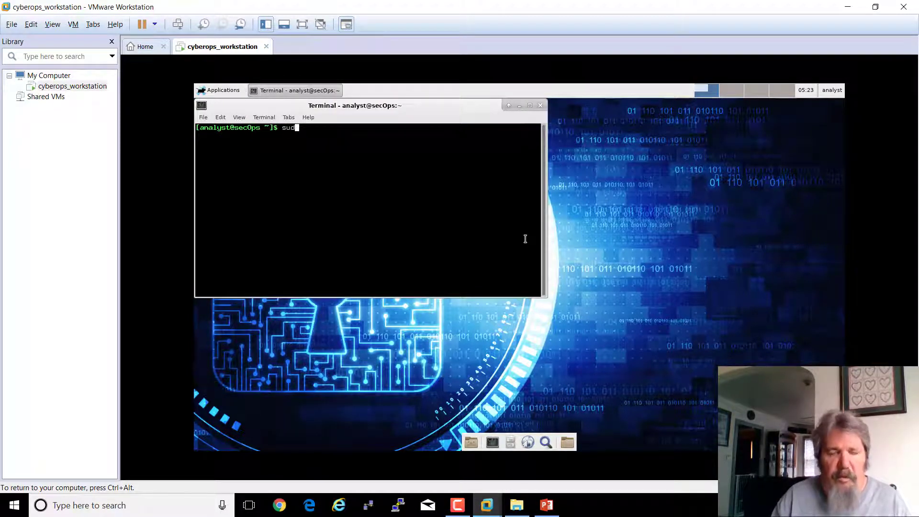
key(Return)
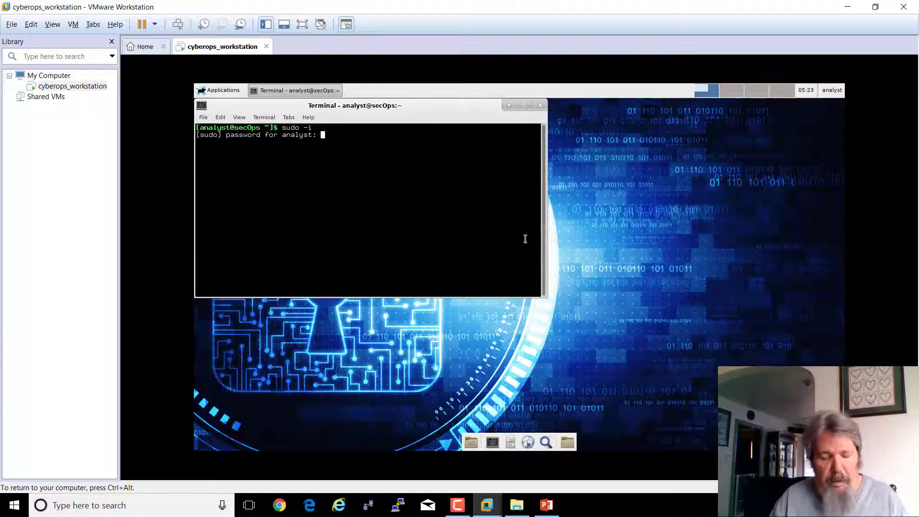
key(Return)
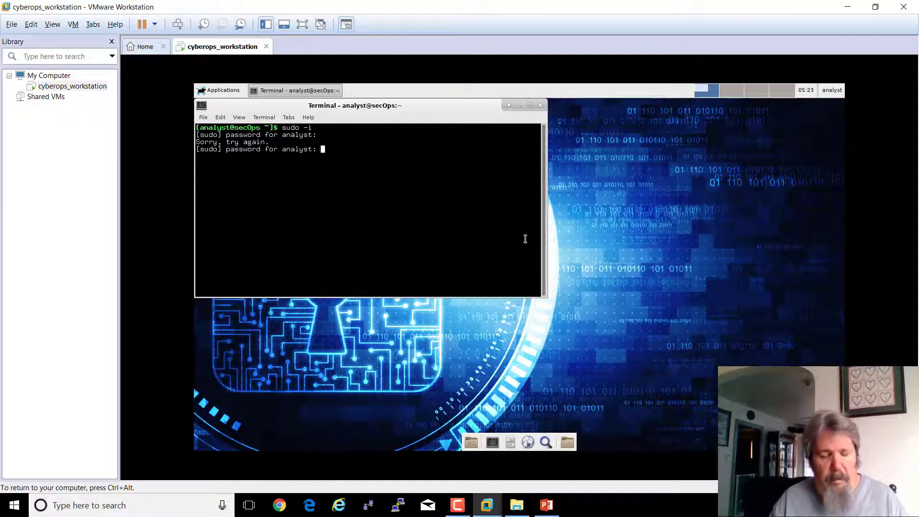
key(Return)
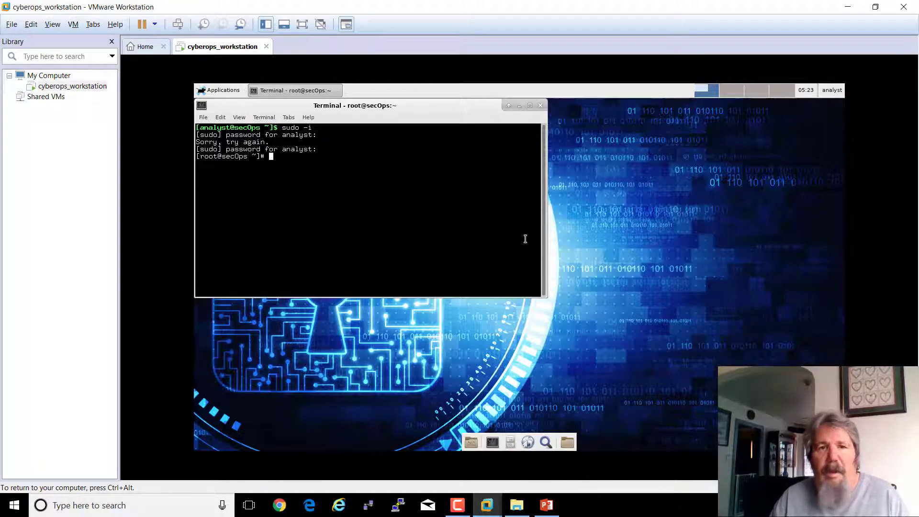
- List the contents of the /media directory with ls
text(ls /e)
text(edia)
key(Return)
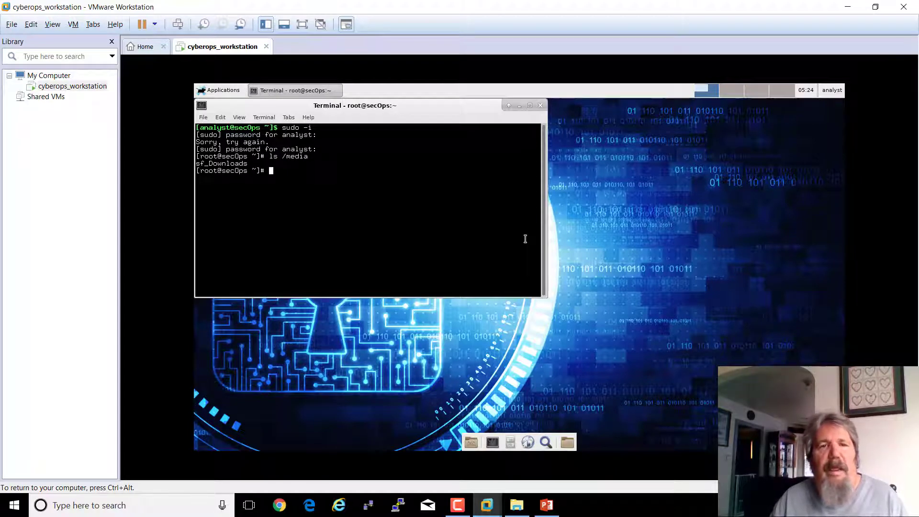
- Create the CD-ROM mount point directory /media/cdrom with mkdir
key(Up)
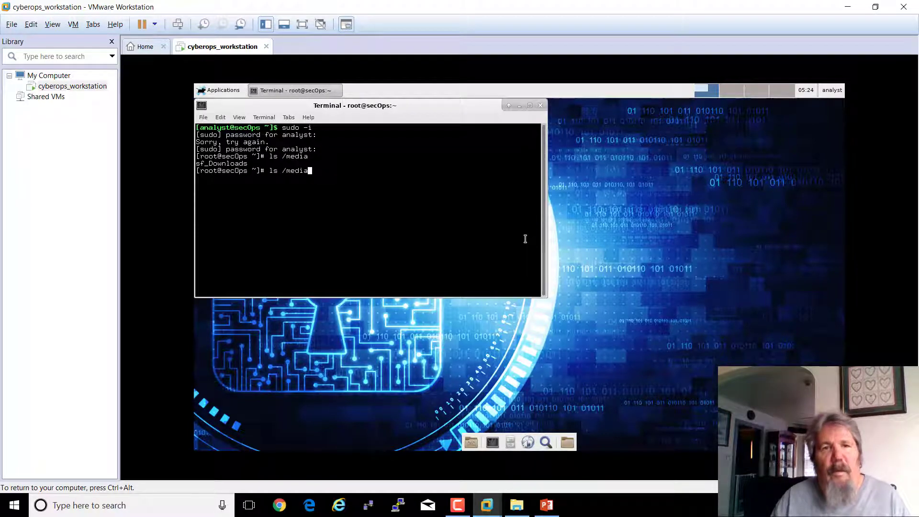
text(/c)
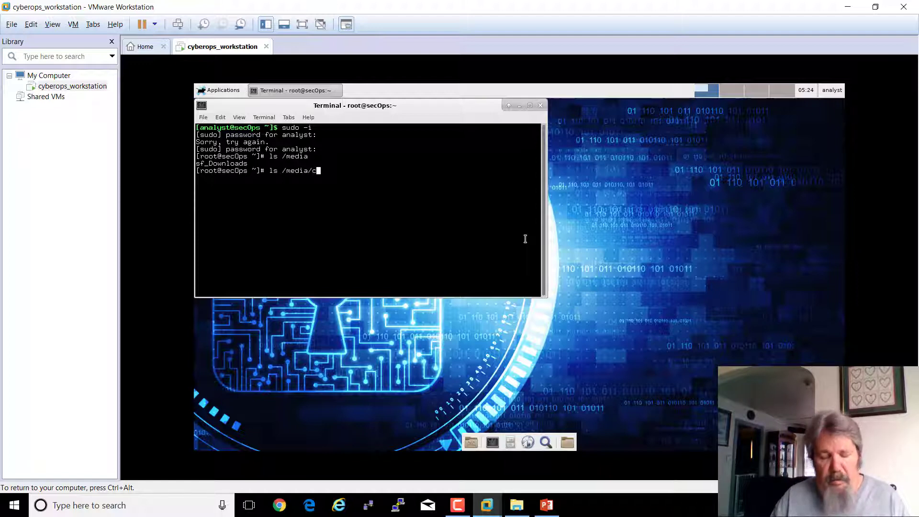
text(dpom)
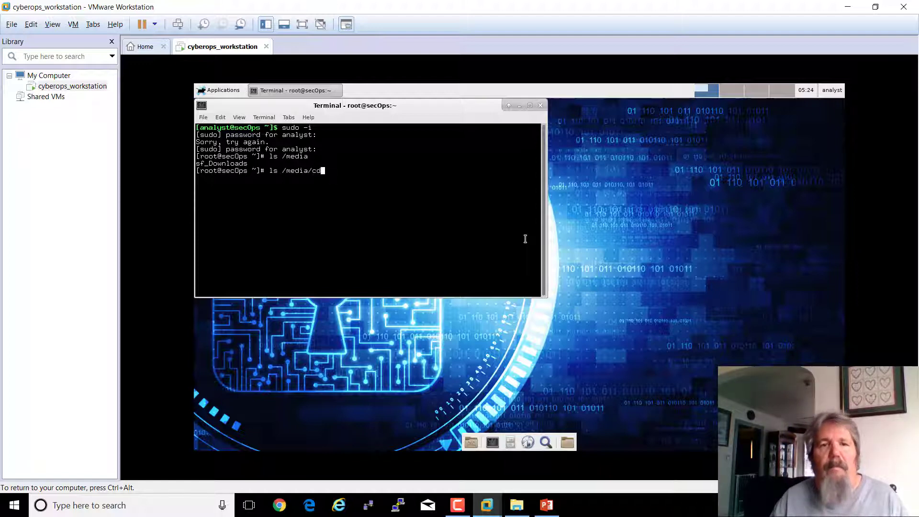
key(BackSpace)
key(BackSpace)
key(BackSpace)
text(ropm,)
key(BackSpace)
key(BackSpace)
key(BackSpace)
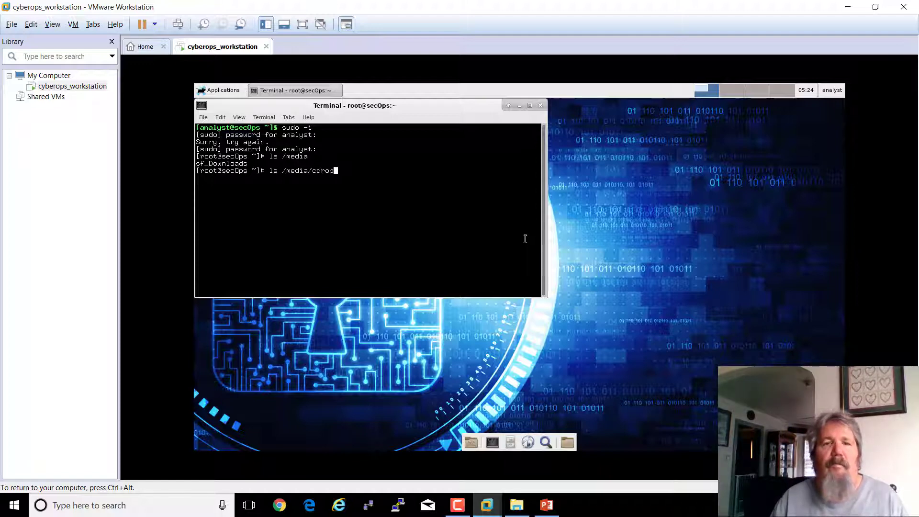
text(m)
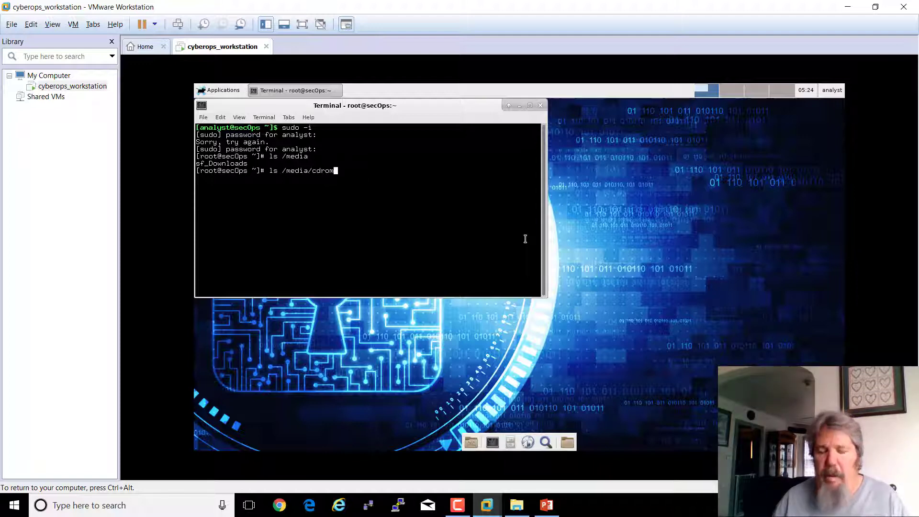
key(ctrl+Left)
key(ctrl+Left)
key(ctrl+Left)
text(cd)
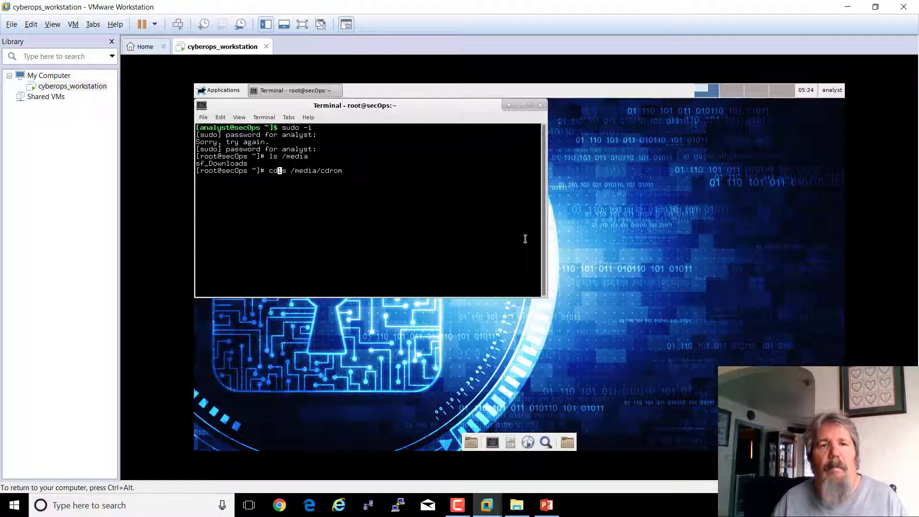
key(Delete)
key(Delete)
key(BackSpace)
key(BackSpace)
text(mk)
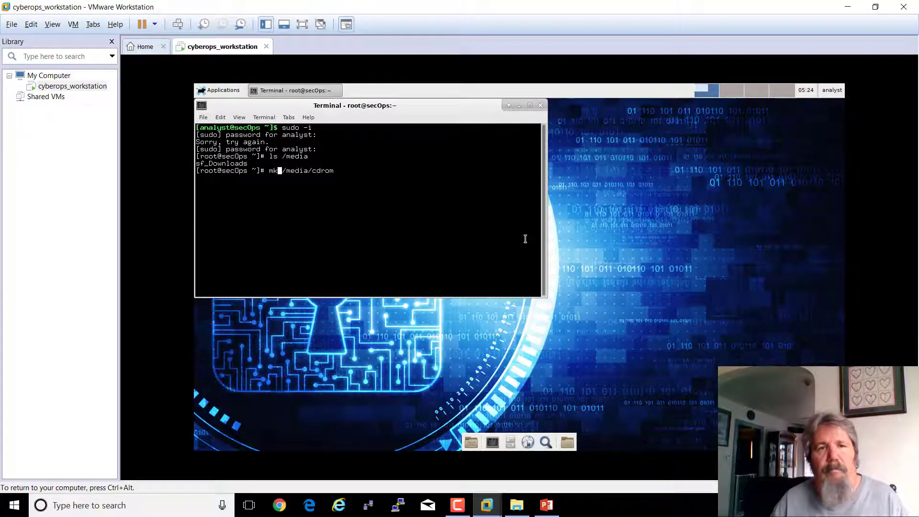
text(dir)
key(Return)
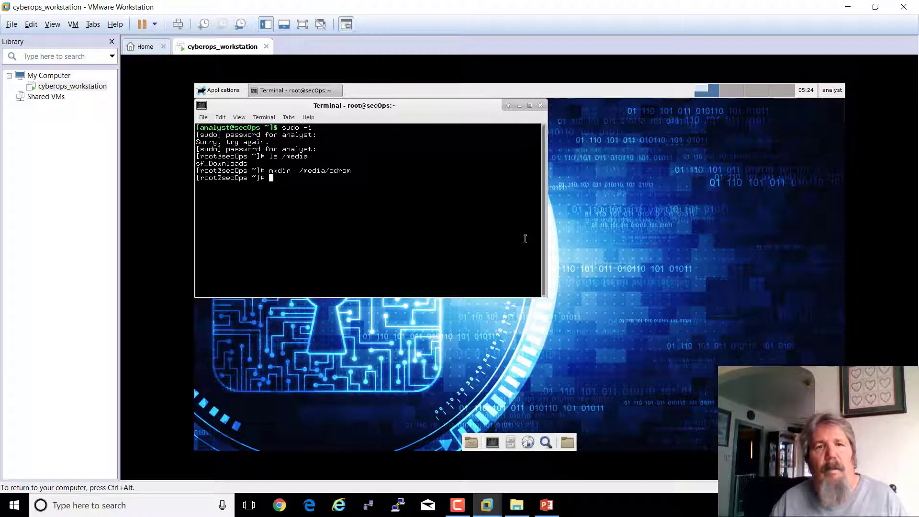
- List /media again to check for the new cdrom directory
key(Up)
key(Up)
key(Return)
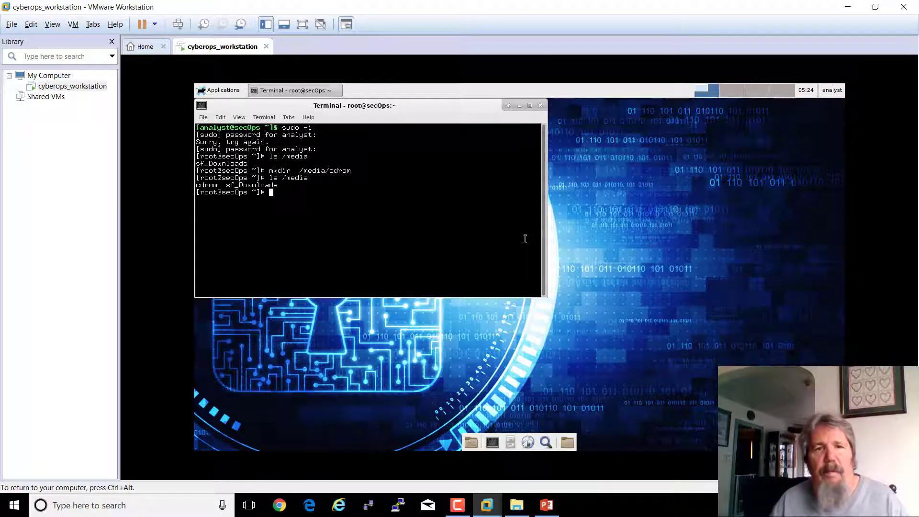
- Switch to the PowerPoint slide show and advance to the "Start Configuring the Ethernet IP address" slide
click(537, 510)
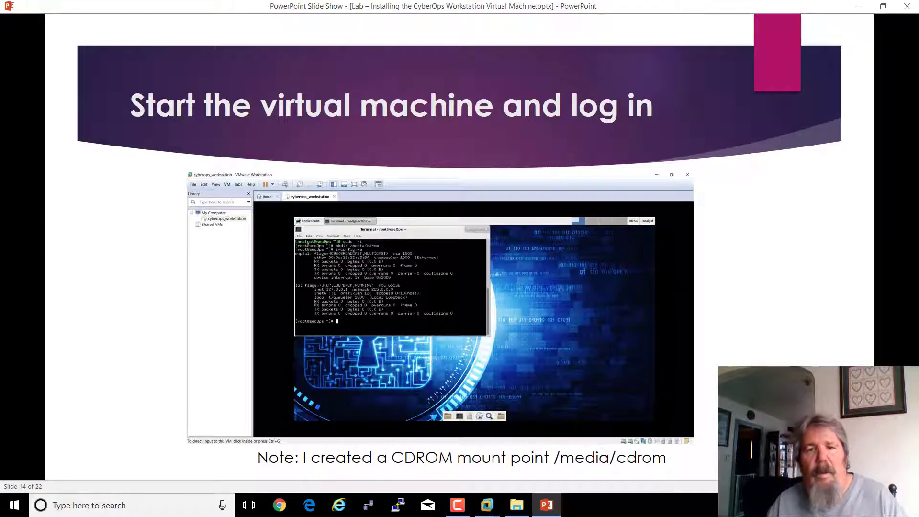
key(Right)
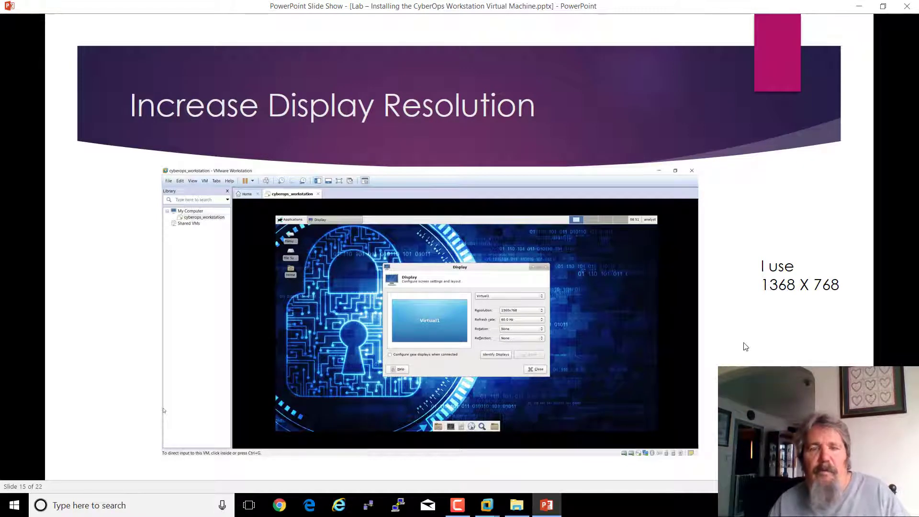
key(Right)
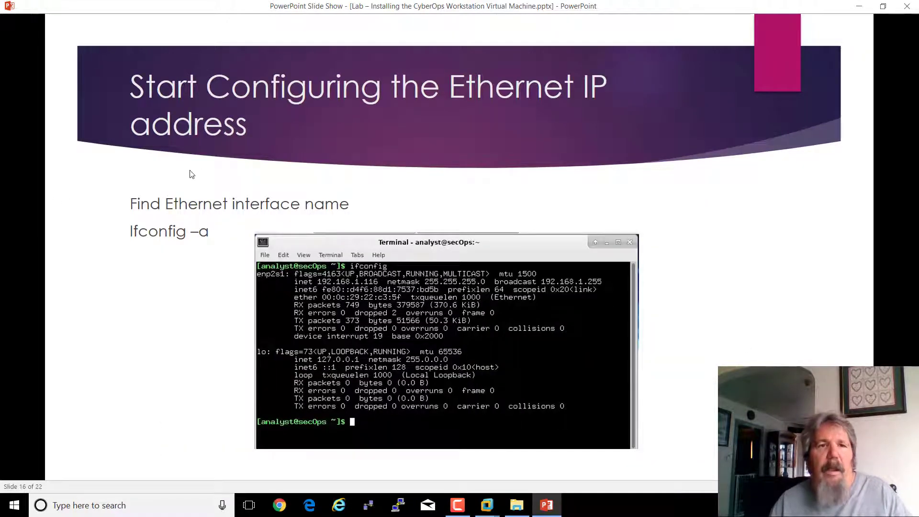
- Return to the guest terminal in VMware Workstation and run ifconfig and ifconfig -a to find the Ethernet interface name
click(487, 505)
click(540, 450)
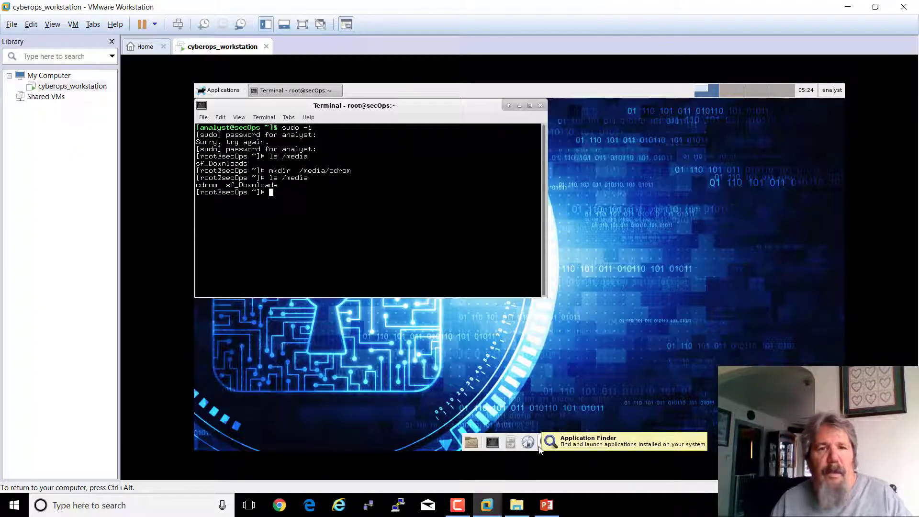
text(ifconfig)
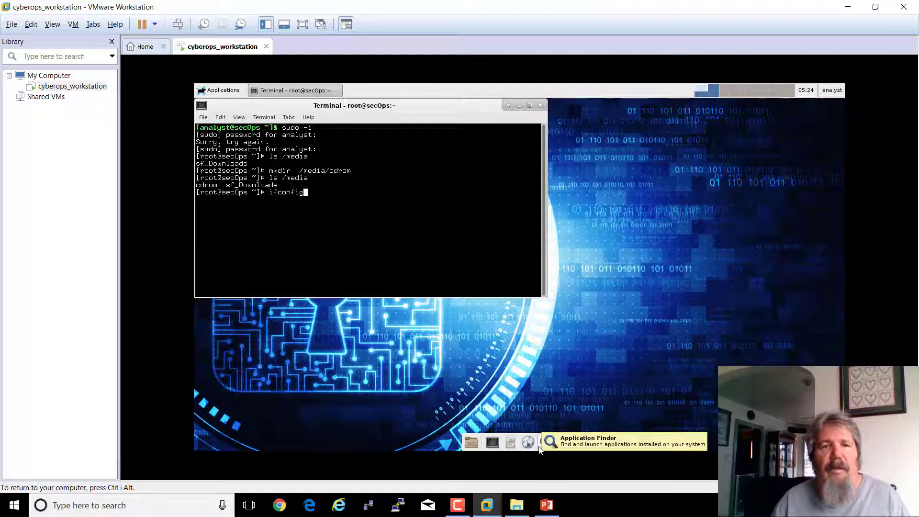
key(Return)
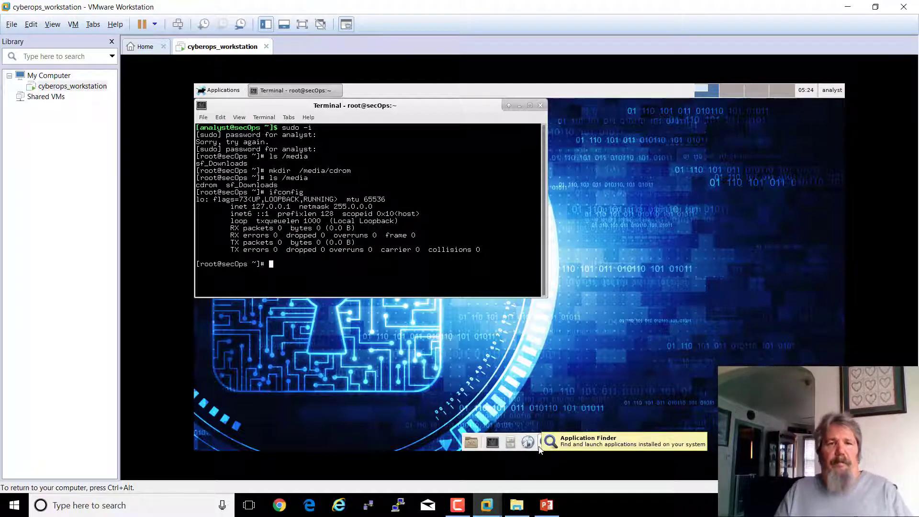
key(Up)
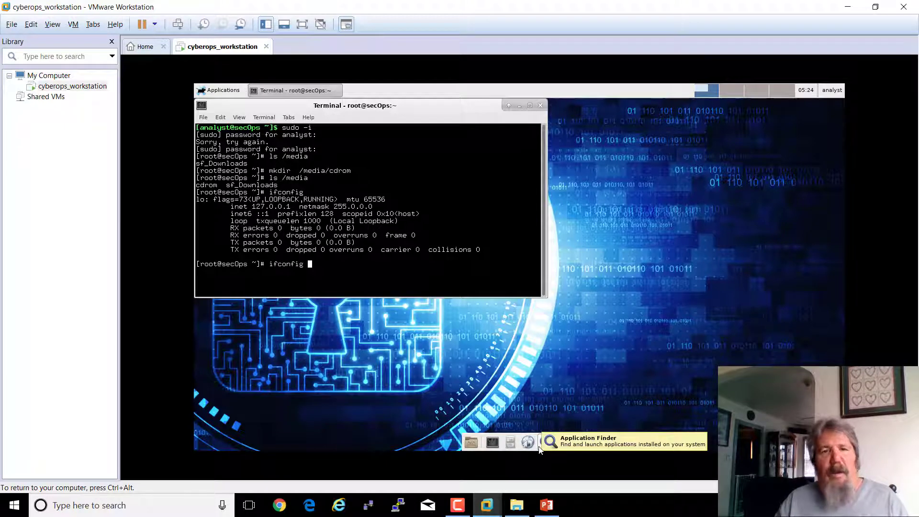
text(-a)
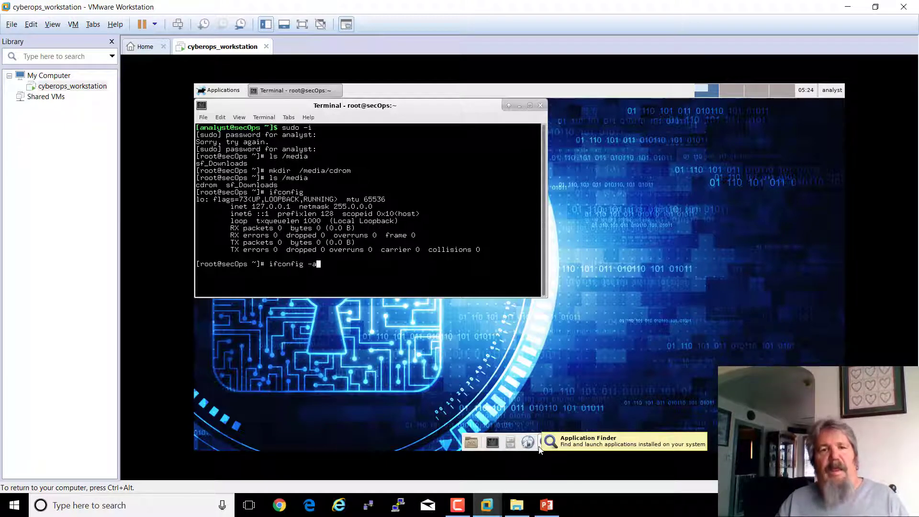
key(Return)
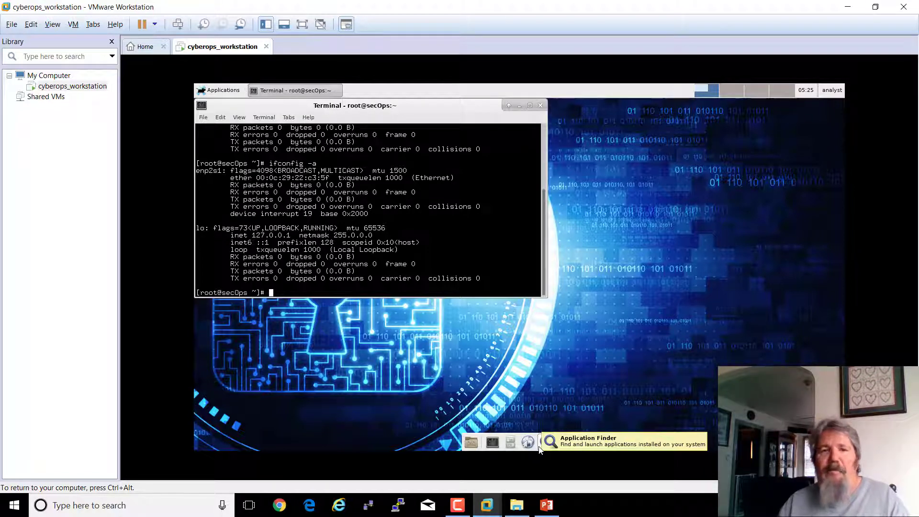
- Clear the terminal and list the contents of /etc/netctl
text(clear)
key(Return)
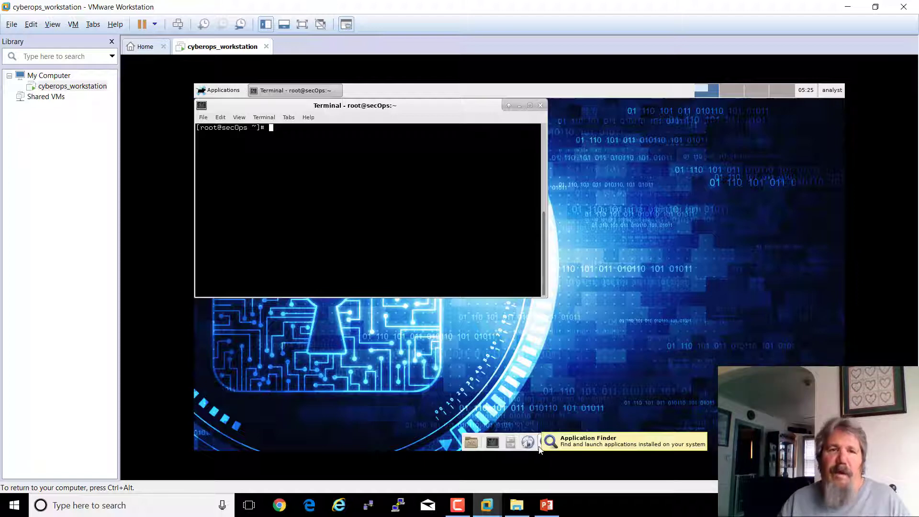
text(ls /)
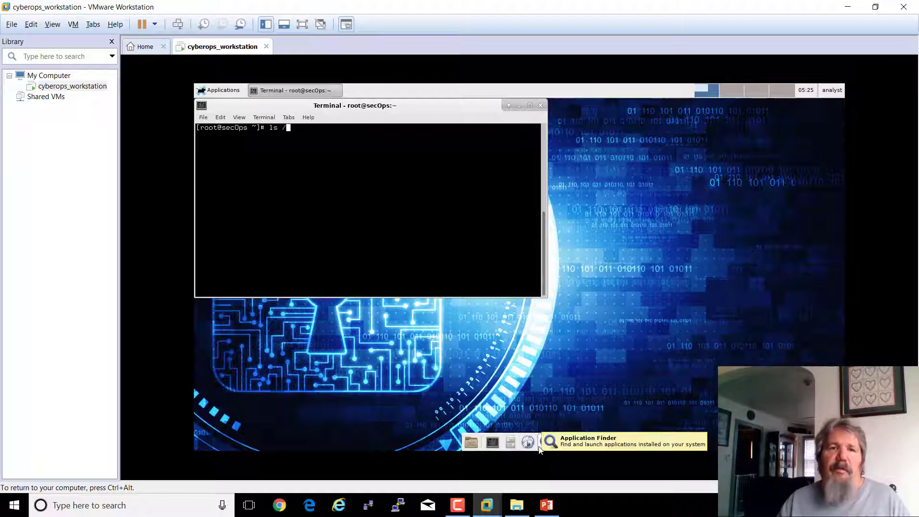
text(etc/)
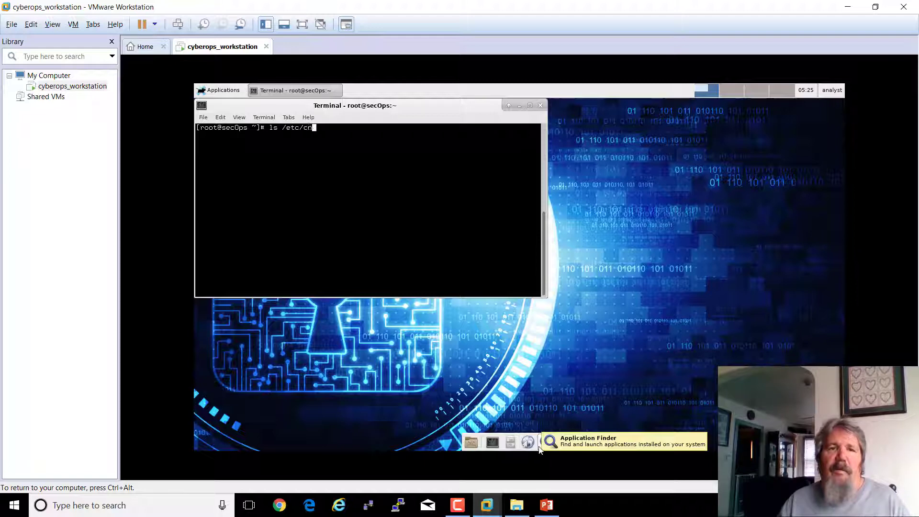
text(netct)
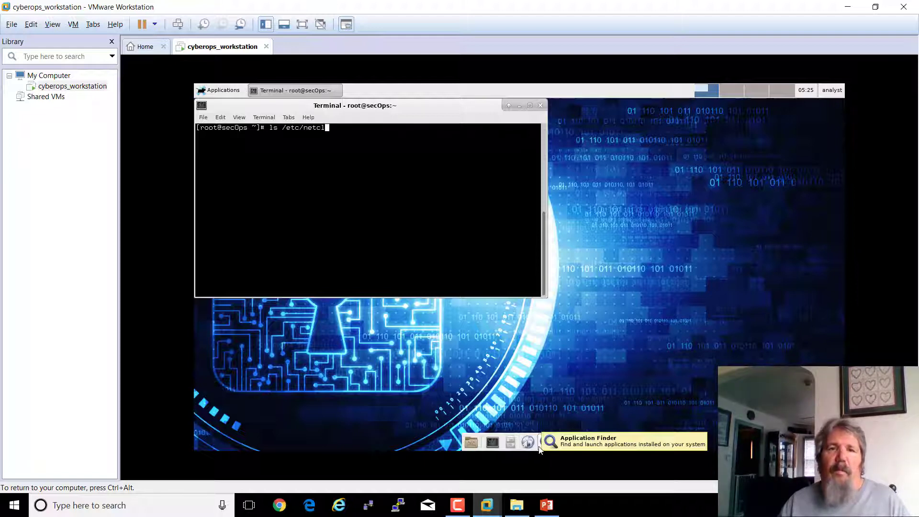
text(l)
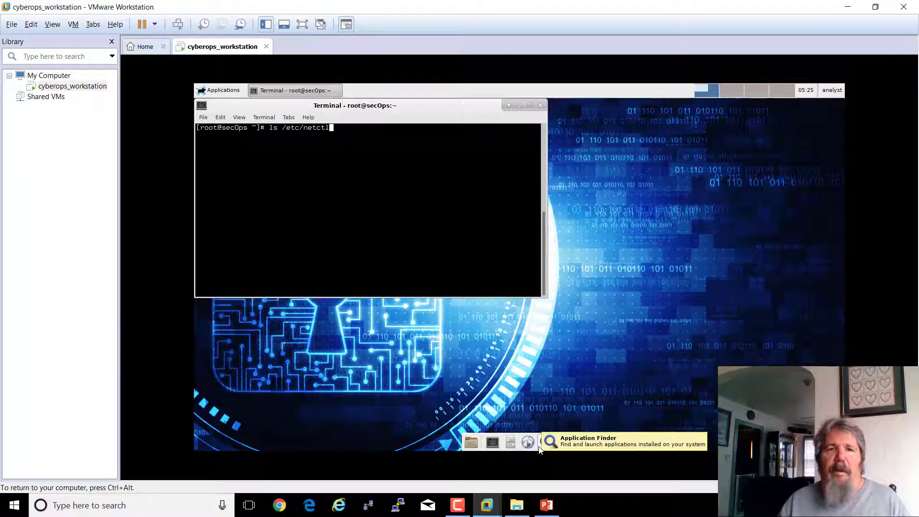
key(Return)
- List the example profiles in /etc/netctl/examples/ and highlight the ethernet-dhcp entry
key(Up)
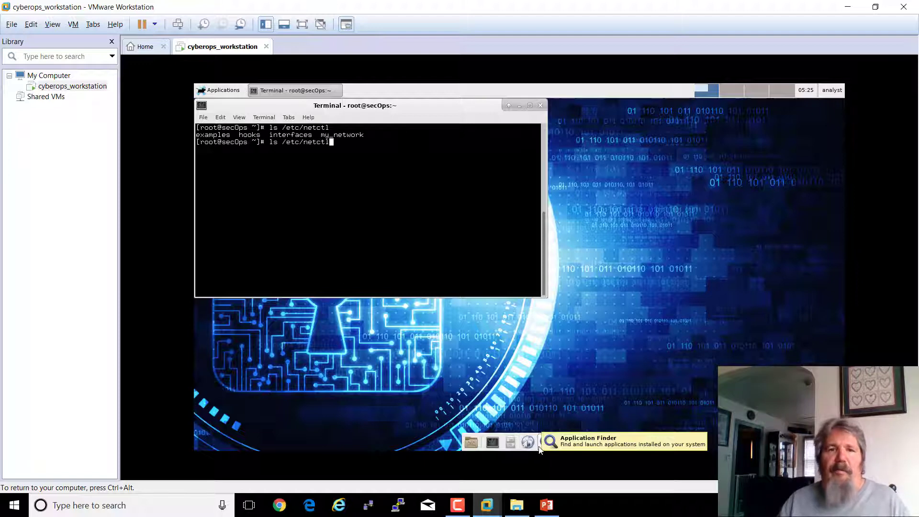
text(/ex)
key(Tab)
key(Return)
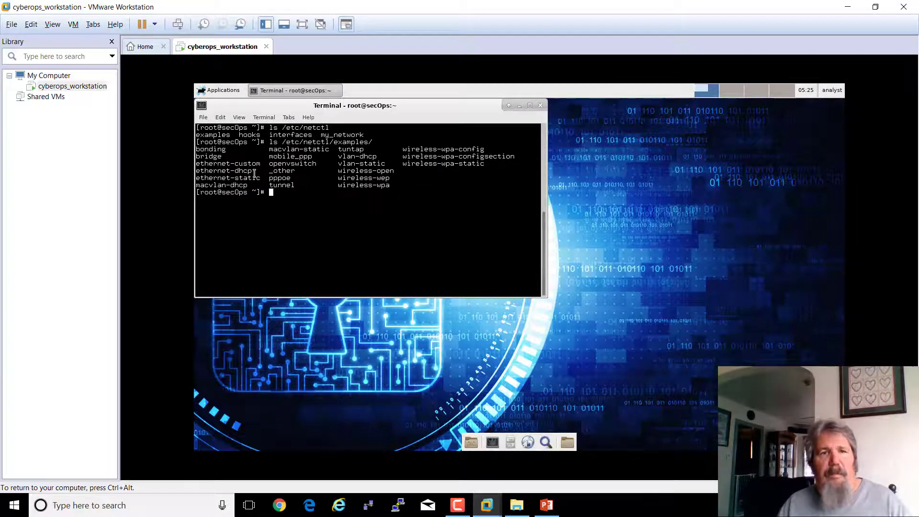
drag(264, 171, 194, 172)
click(271, 185)
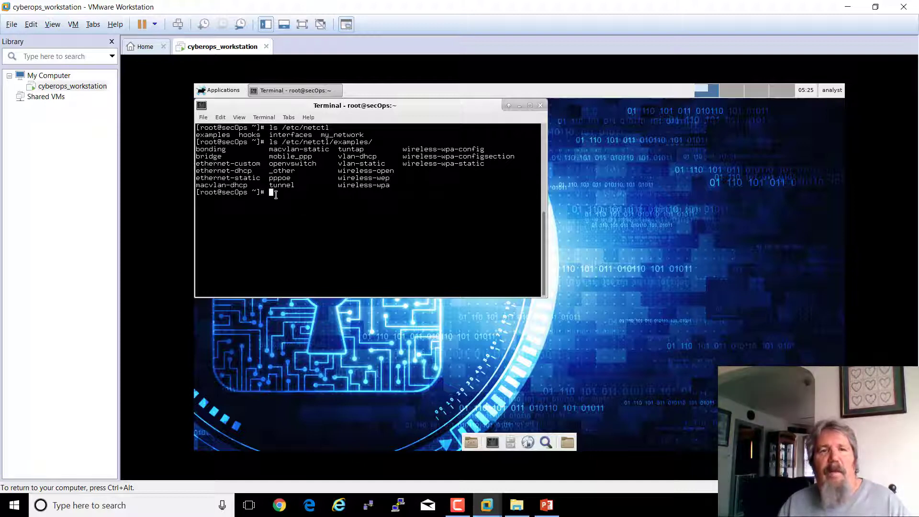
- Run ifconfig -a again and highlight the ethernet-dhcp profile name and the Ethernet interface's entry
text(ifcof)
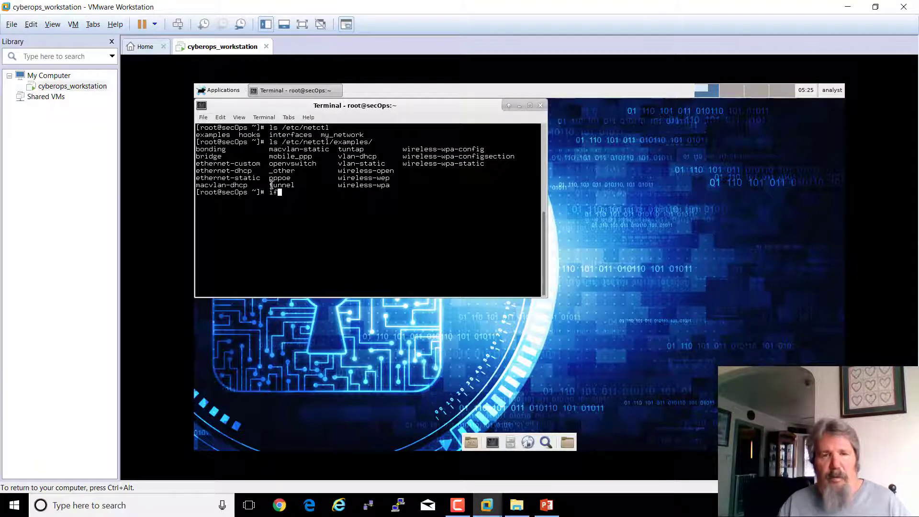
key(BackSpace)
key(BackSpace)
key(BackSpace)
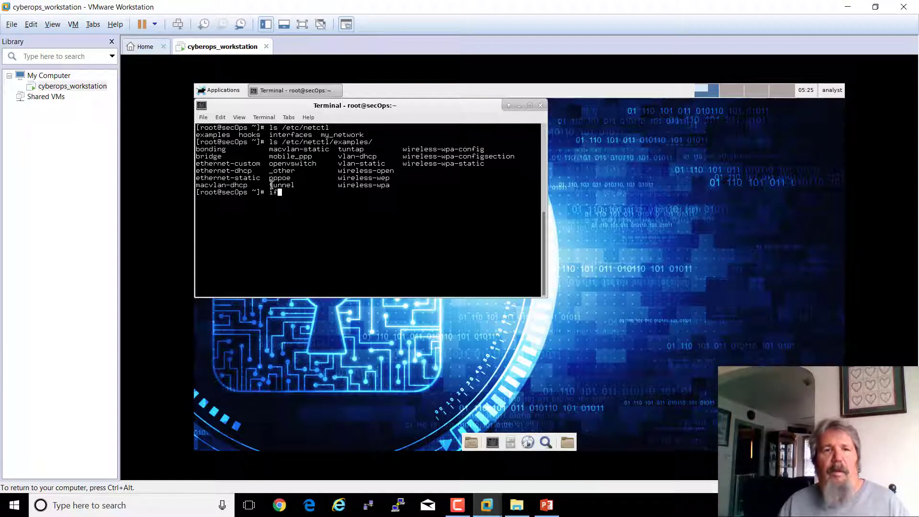
text(config -a)
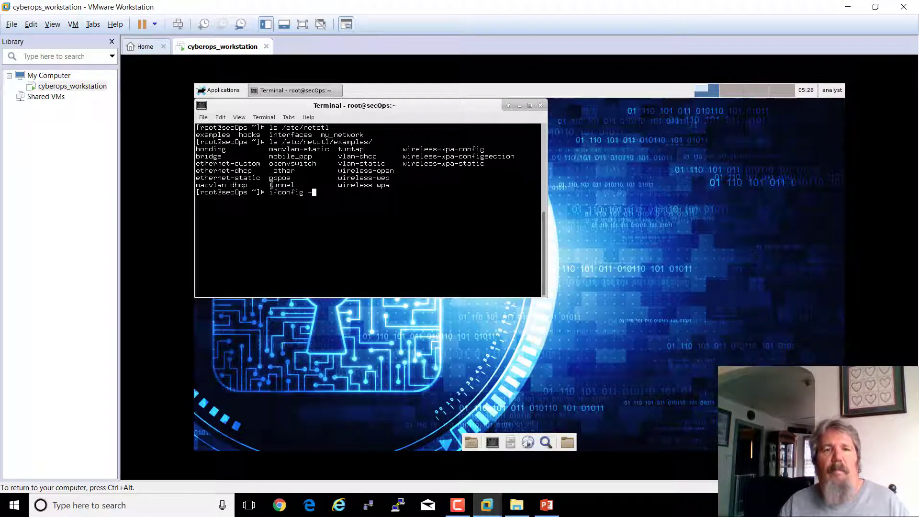
key(Return)
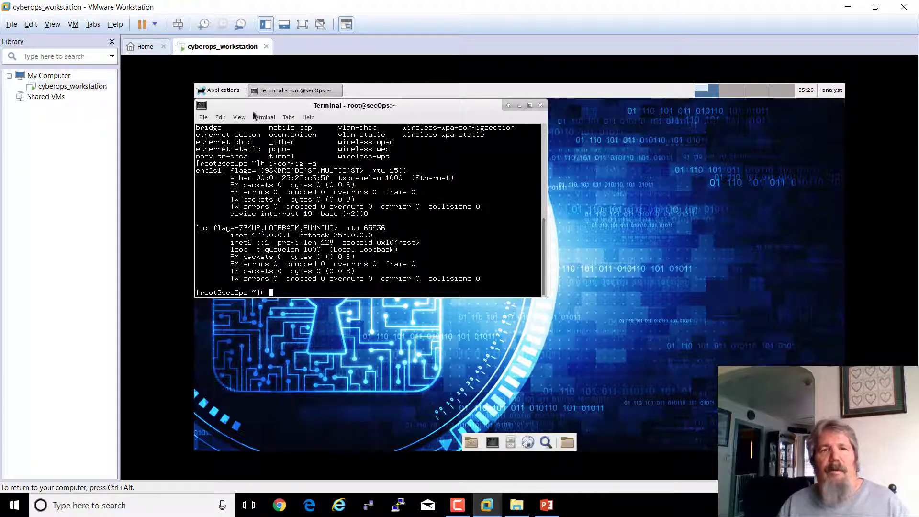
drag(251, 142, 200, 143)
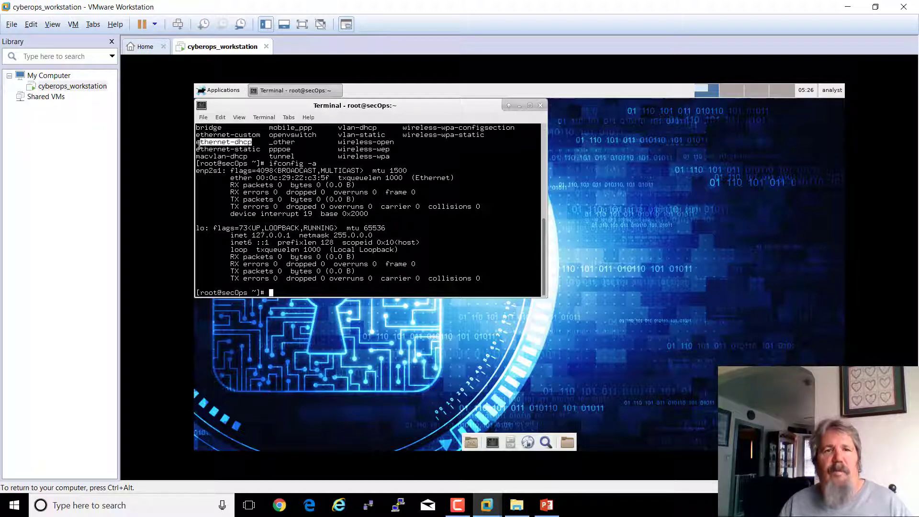
drag(225, 176, 203, 171)
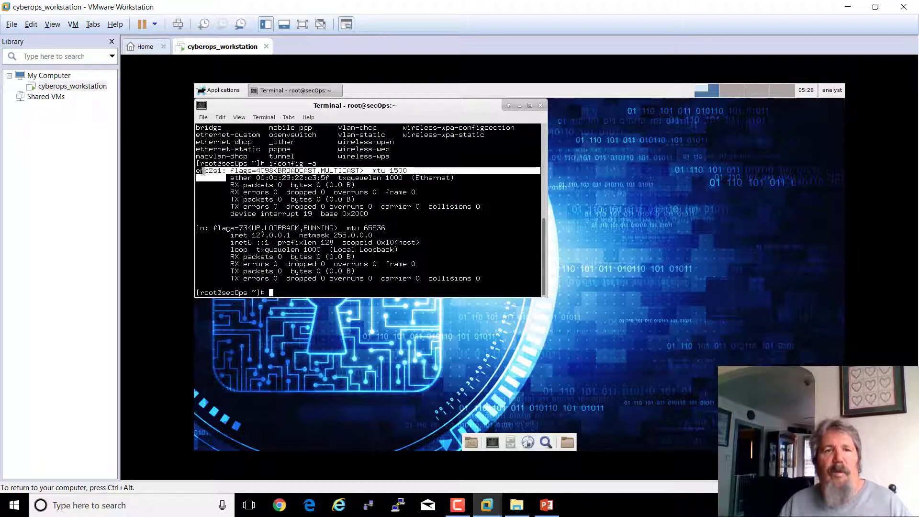
click(277, 292)
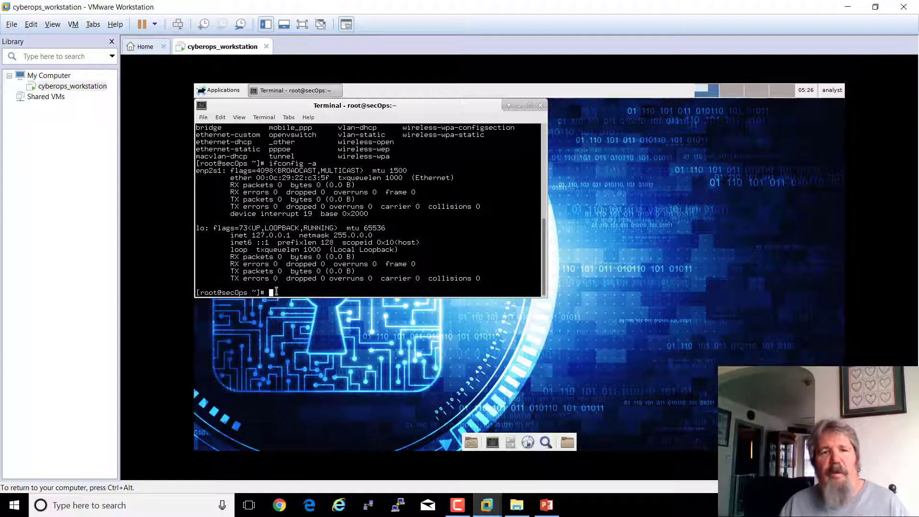
- Try to copy the example profile /etc/netctl/examples/ethernet-dhcp to /etc/netctl/enp2s1
text(cl t)
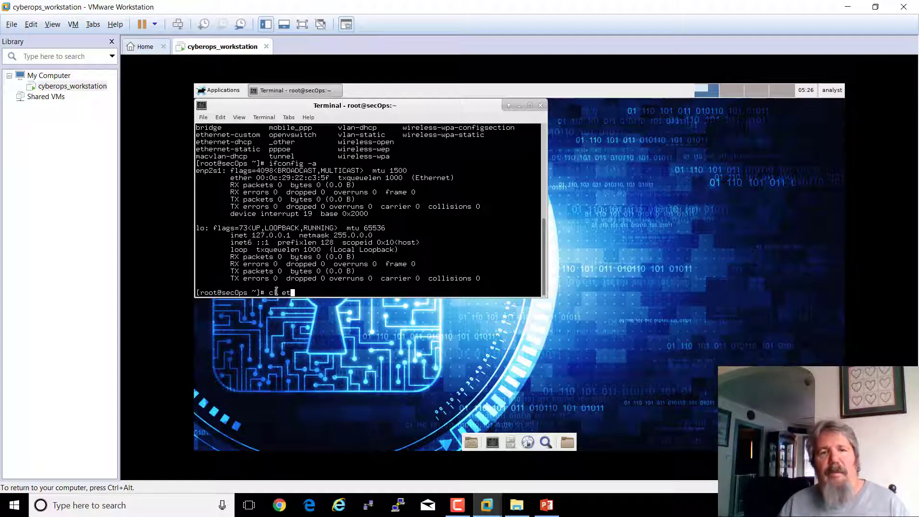
key(BackSpace)
text(/e)
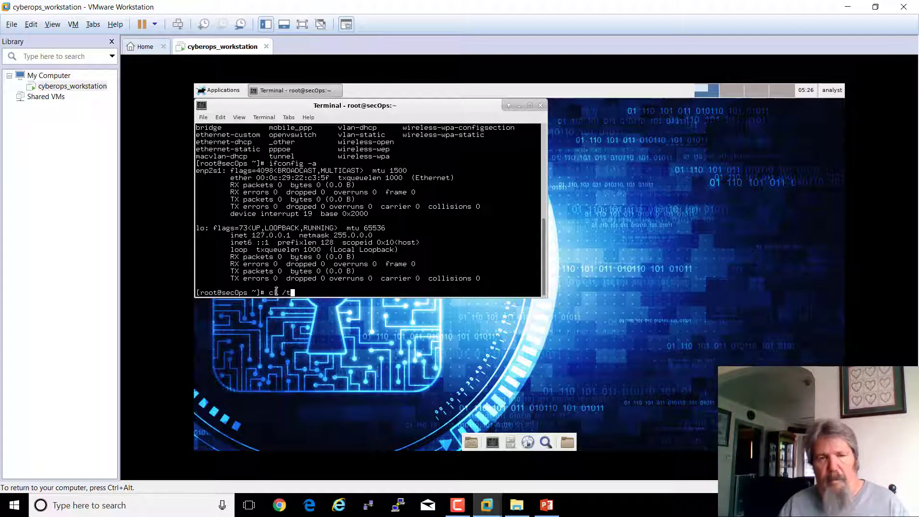
text(tc/net)
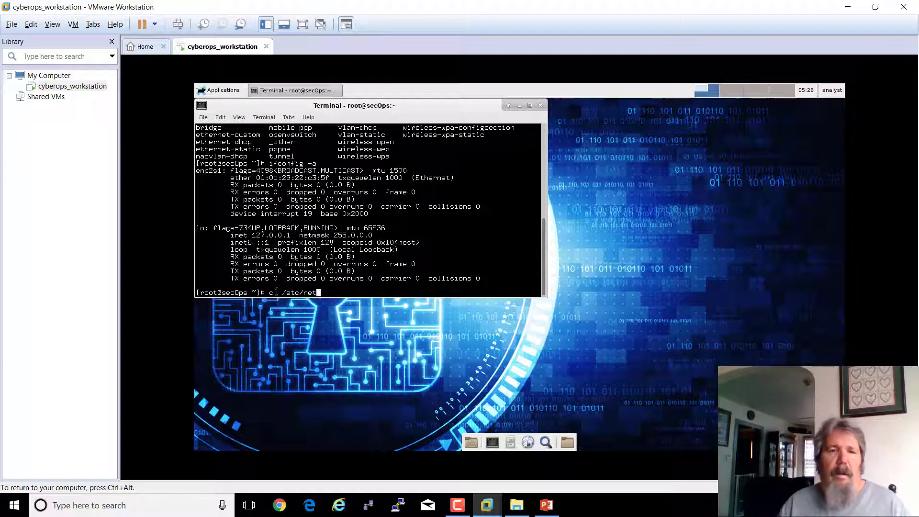
text(ctl/)
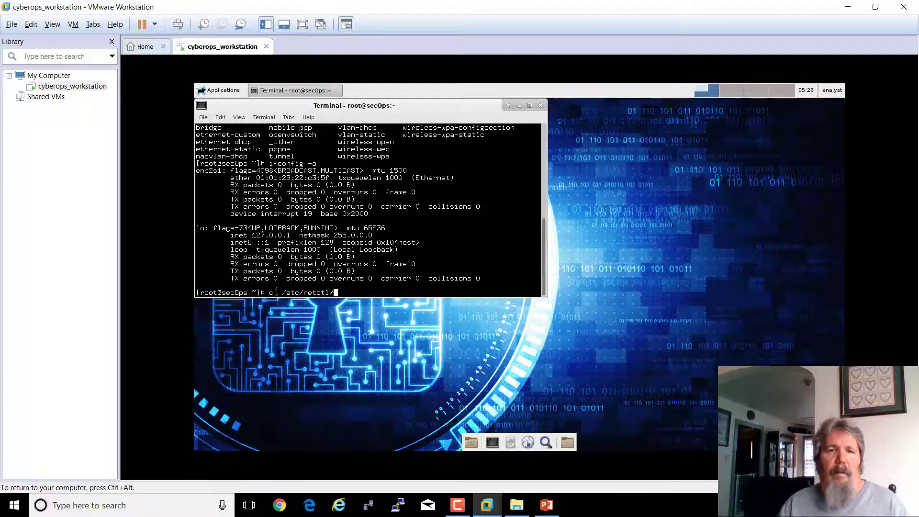
text(examples/en)
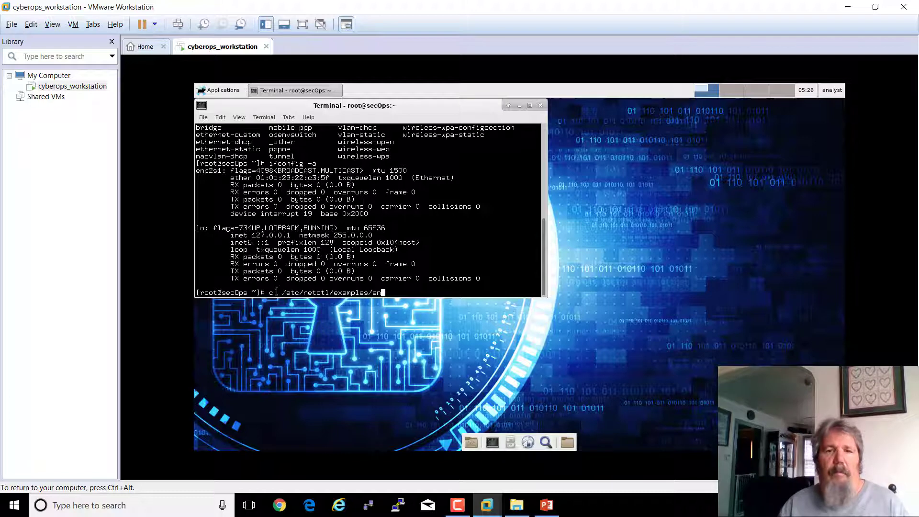
key(BackSpace)
text(t)
key(Tab)
text(d)
key(Tab)
text(/net)
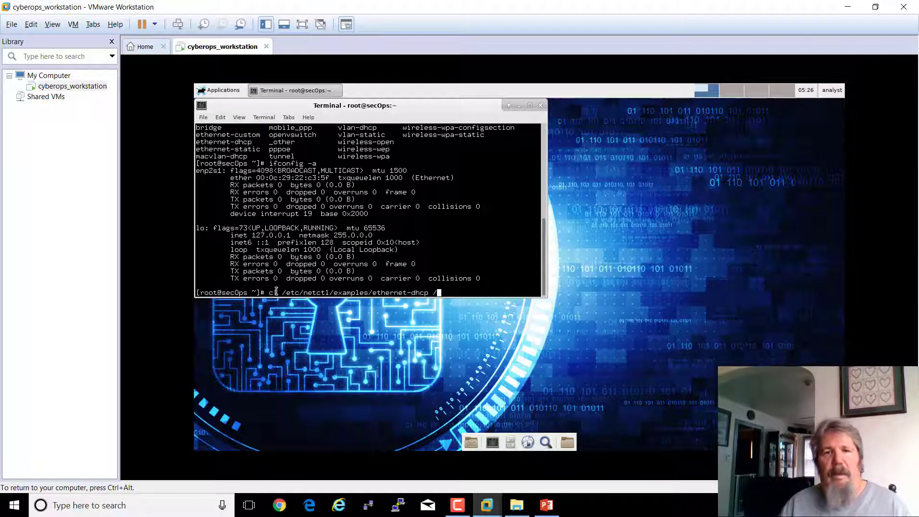
key(BackSpace)
key(BackSpace)
key(BackSpace)
text(etc/netc)
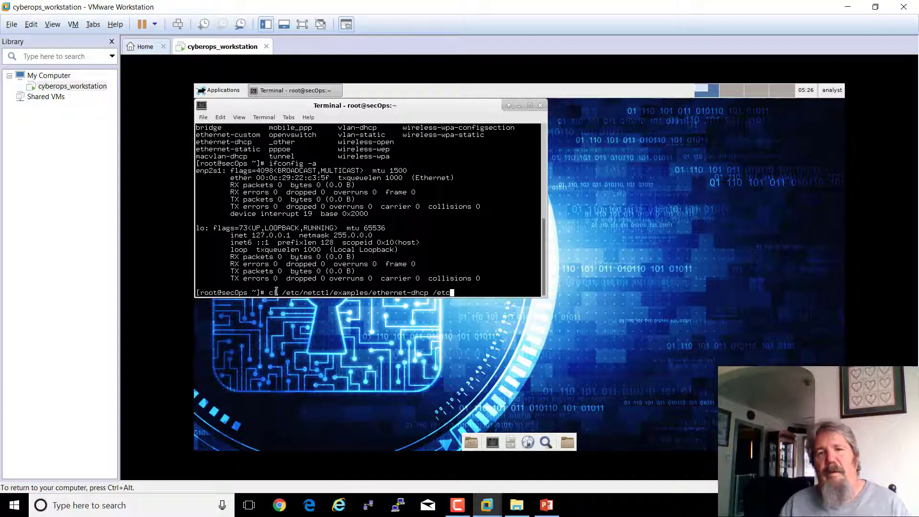
text(tl/)
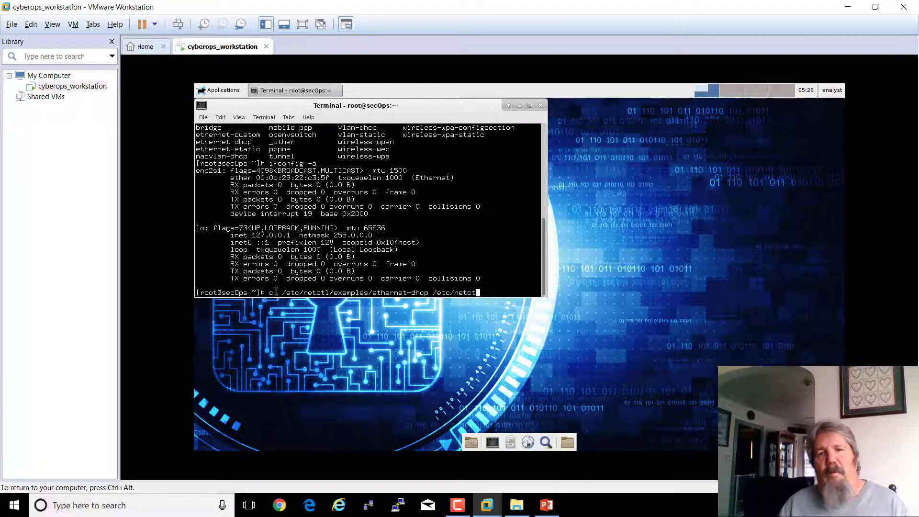
text(en)
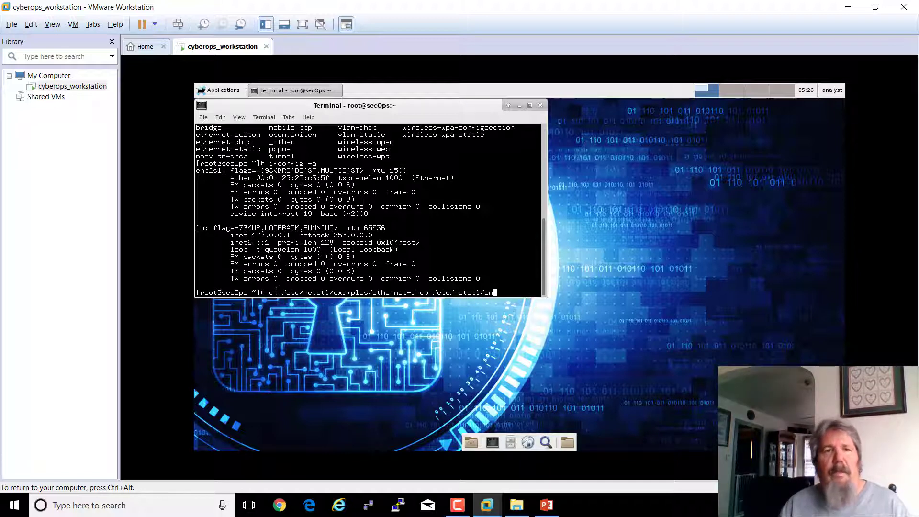
text(p)
text(2)
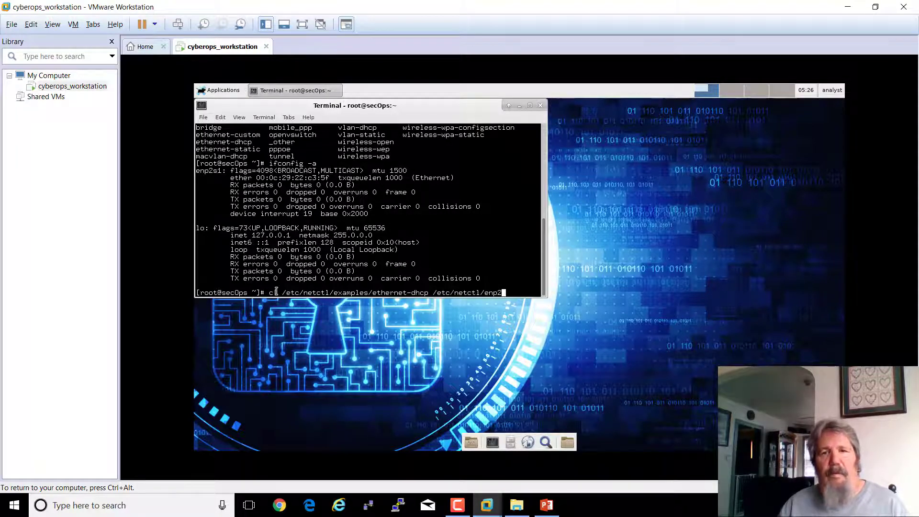
text(s1)
key(Return)
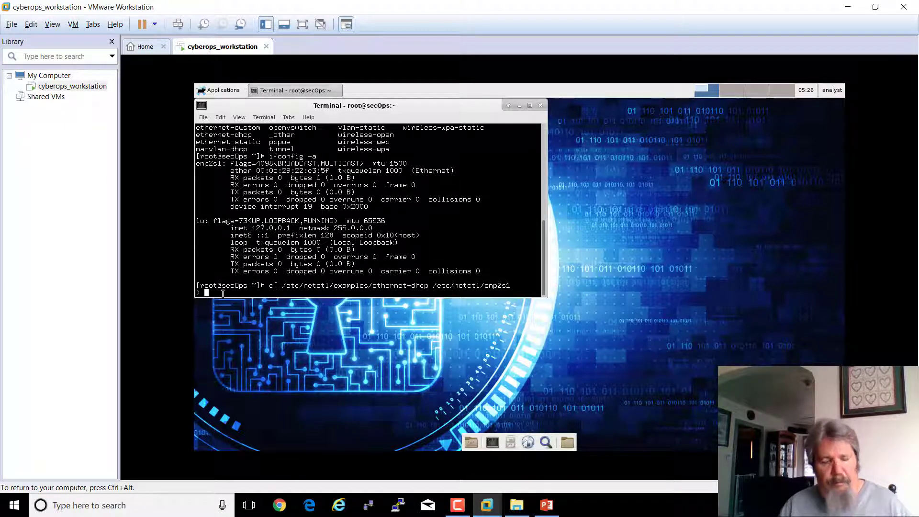
- Abort the mistyped command, correct it to cp, and copy /etc/netctl/examples/ethernet-dhcp to /etc/netctl/enp2s1
key(ctrl+c)
key(Up)
key(Left)
key(Left)
key(Left)
key(Left)
key(Left)
key(Left)
key(Left)
key(Left)
key(Left)
key(Left)
key(Left)
key(Left)
key(Left)
key(Left)
key(Left)
key(Left)
key(Left)
key(Left)
key(Left)
key(Left)
key(Left)
key(Left)
key(Left)
key(Left)
key(Left)
key(Left)
key(Left)
key(Left)
key(Left)
key(Left)
key(Left)
key(Left)
key(Left)
key(Left)
key(Left)
key(Left)
key(Left)
key(Left)
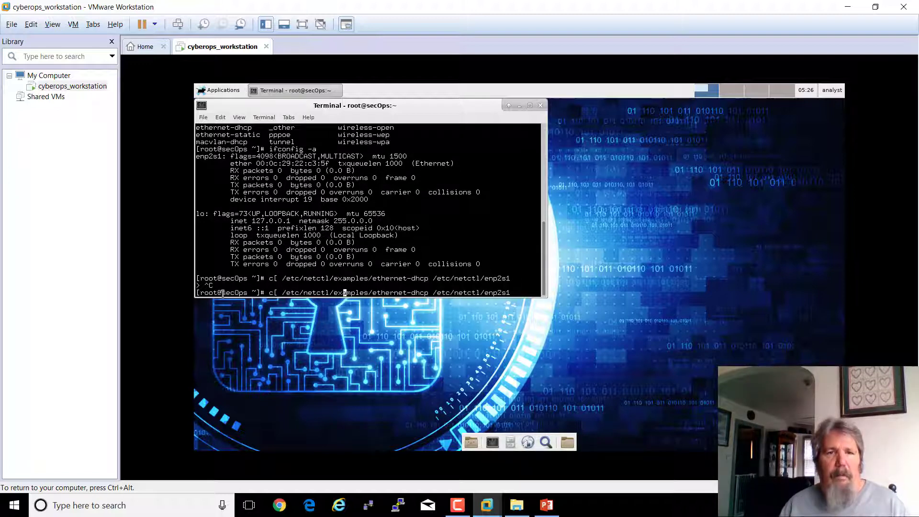
key(Left)
key(Left)
key(Left)
key(BackSpace)
text(p)
key(Return)
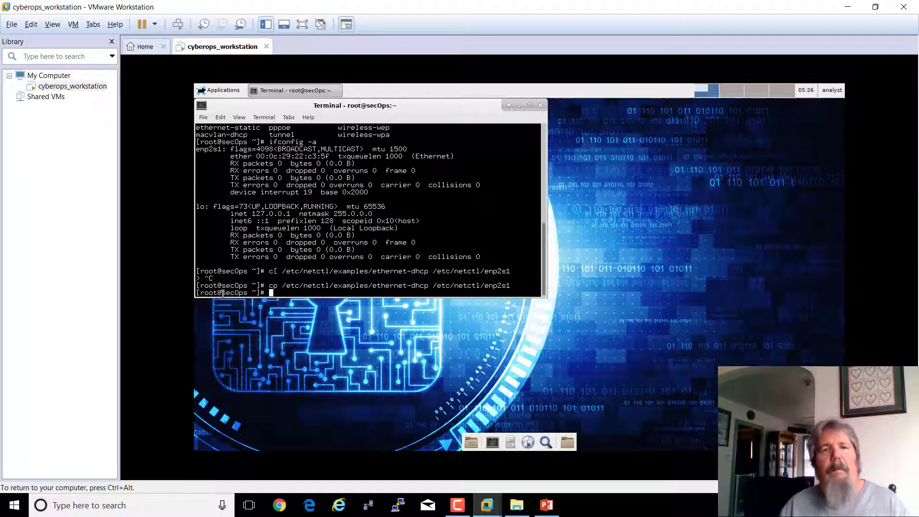
- Release input from the virtual machine, switch to OneNote and copy the "systemctl enable dhcpcd" line from the Networking notes
key(ctrl+alt)
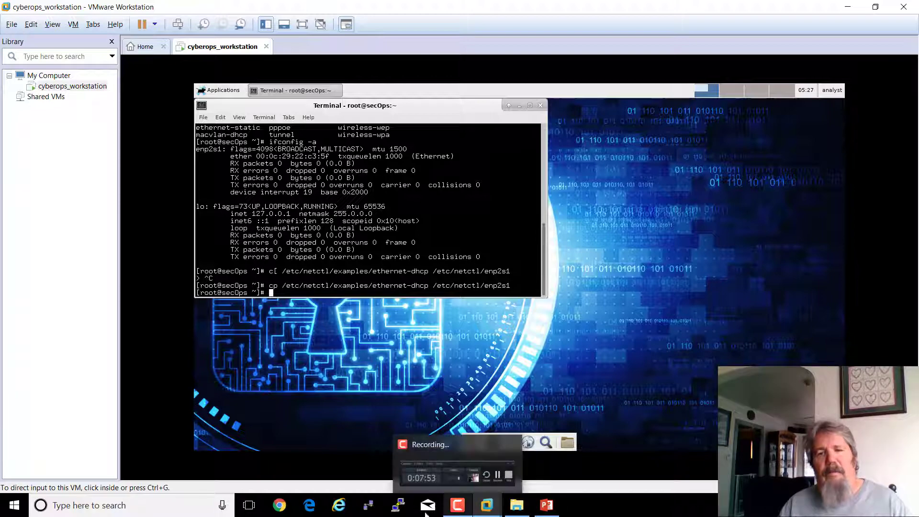
click(2, 511)
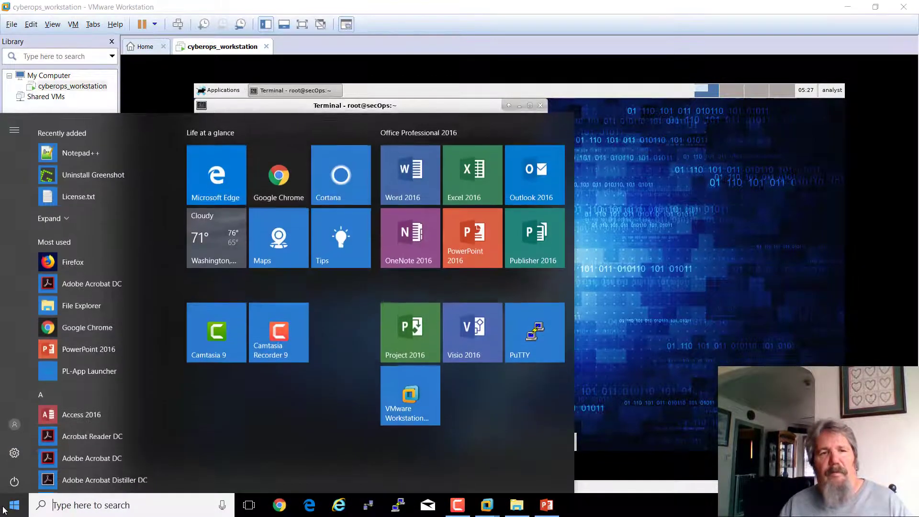
text(on)
key(Return)
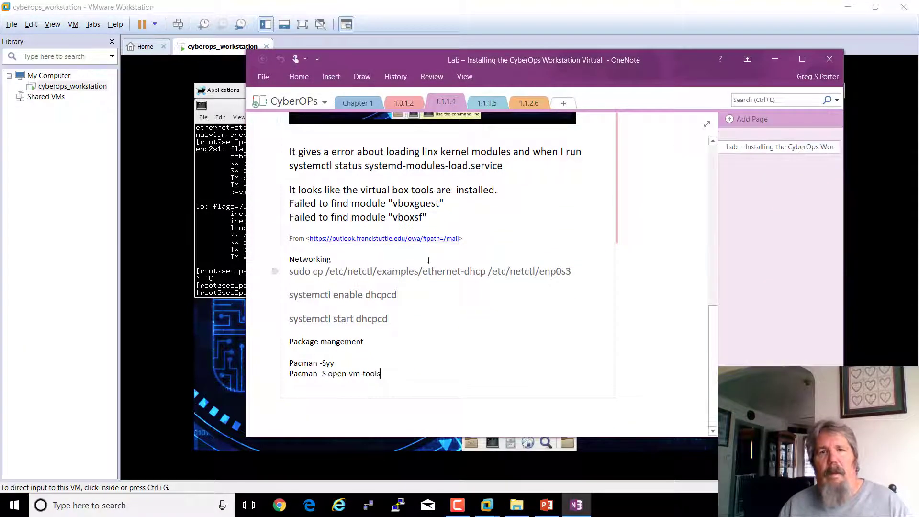
drag(423, 294, 286, 296)
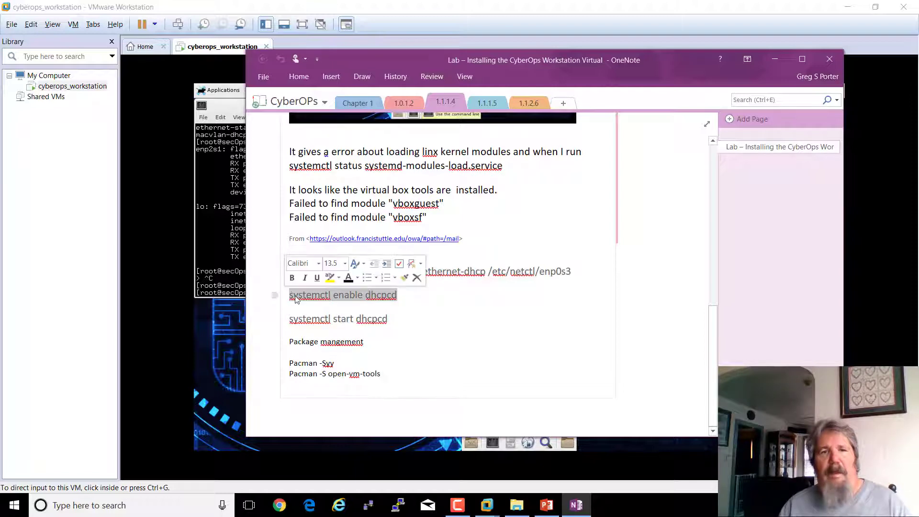
right_click(298, 295)
click(321, 319)
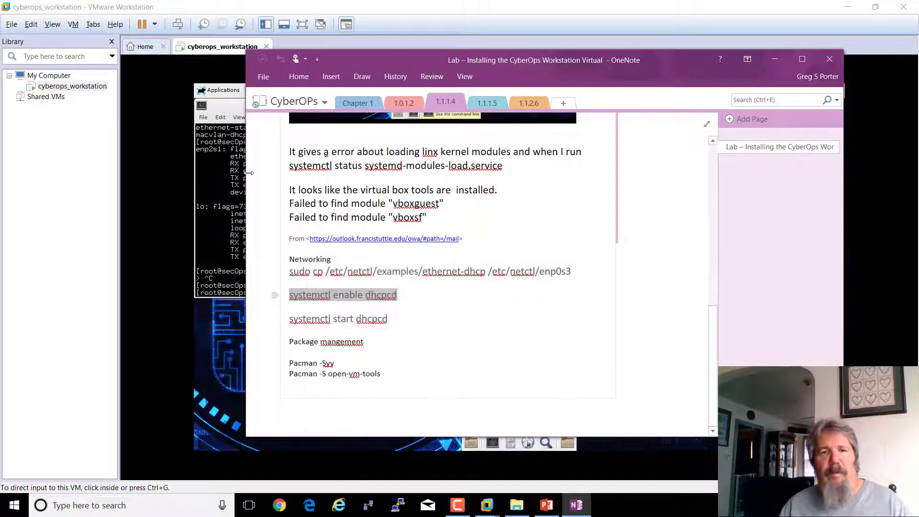
- Move the OneNote window aside and try to paste the copied "systemctl enable dhcpcd" line into the virtual machine's terminal
drag(399, 59, 783, 85)
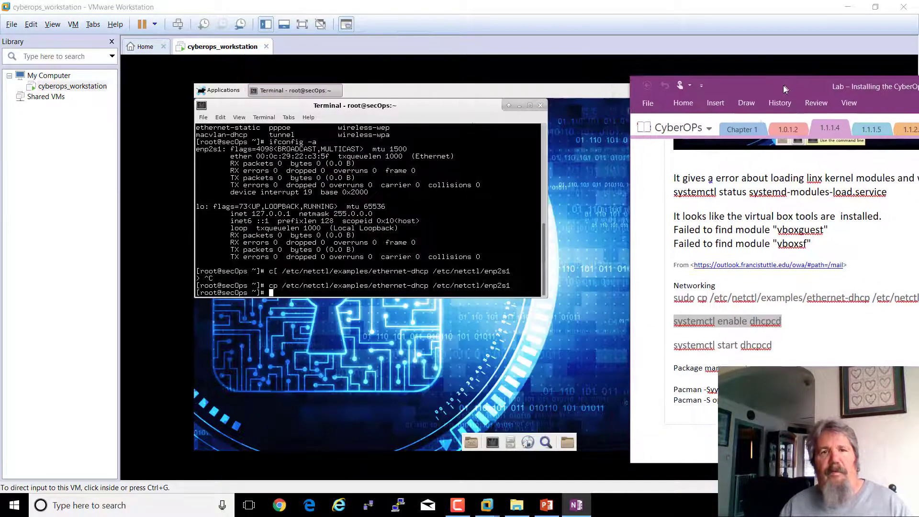
right_click(280, 293)
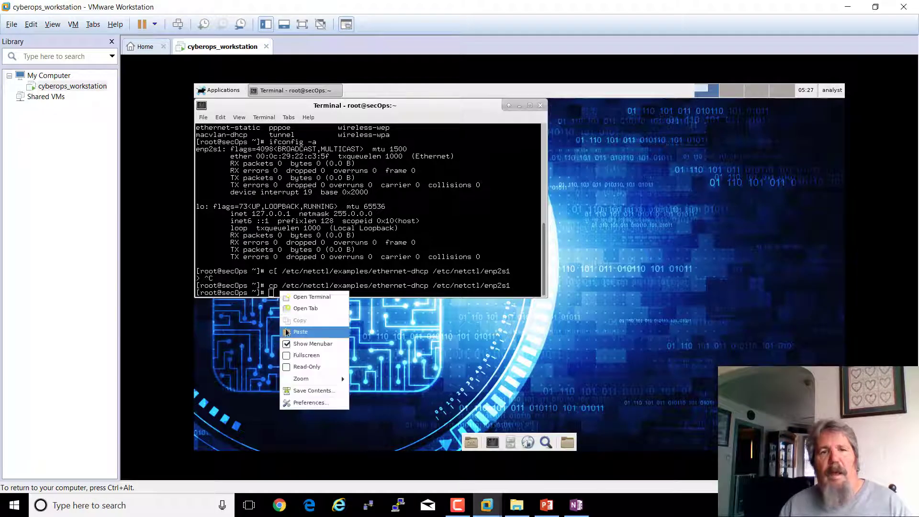
click(304, 332)
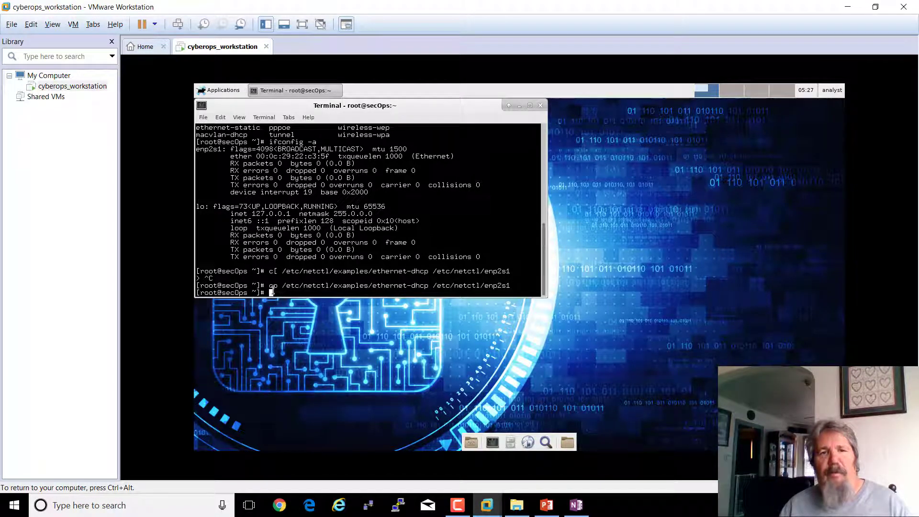
- Bring OneNote forward, return to the cyberops_workstation window and restore it to a smaller size so the Networking notes stay visible beside it
click(551, 507)
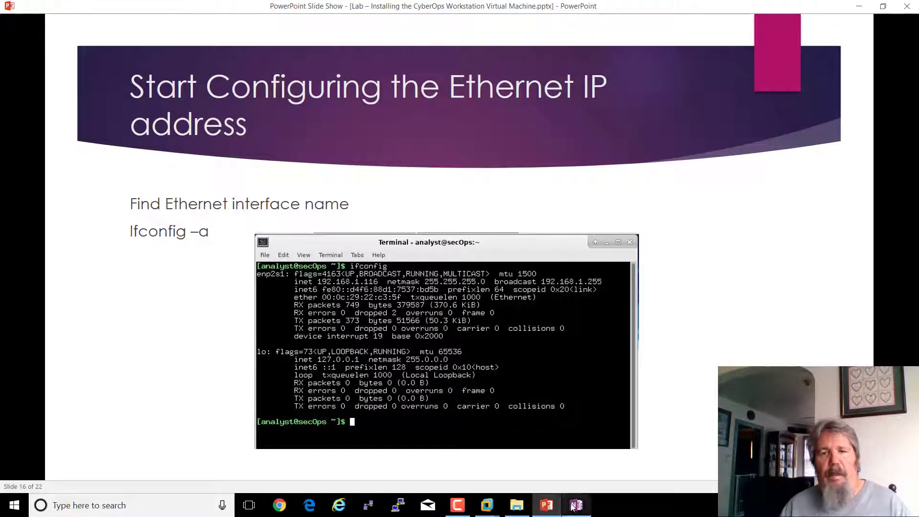
click(573, 506)
mouse_move(487, 506)
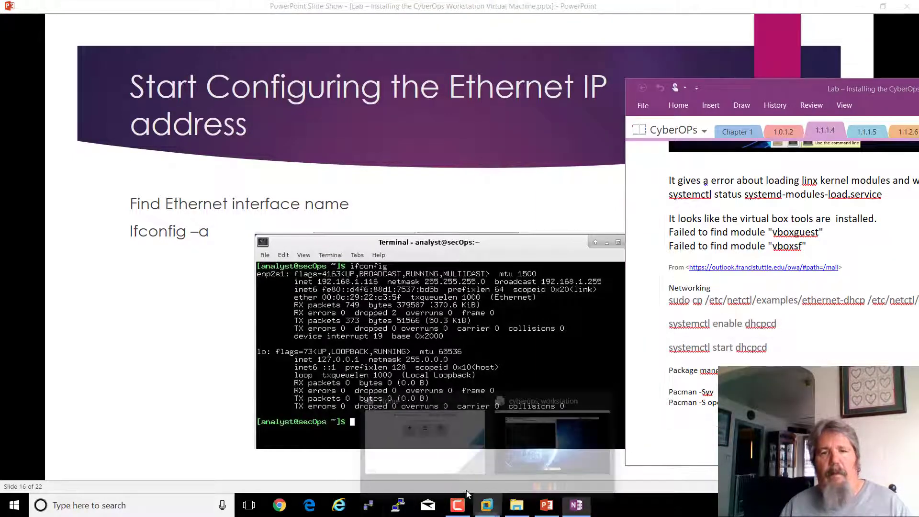
click(522, 427)
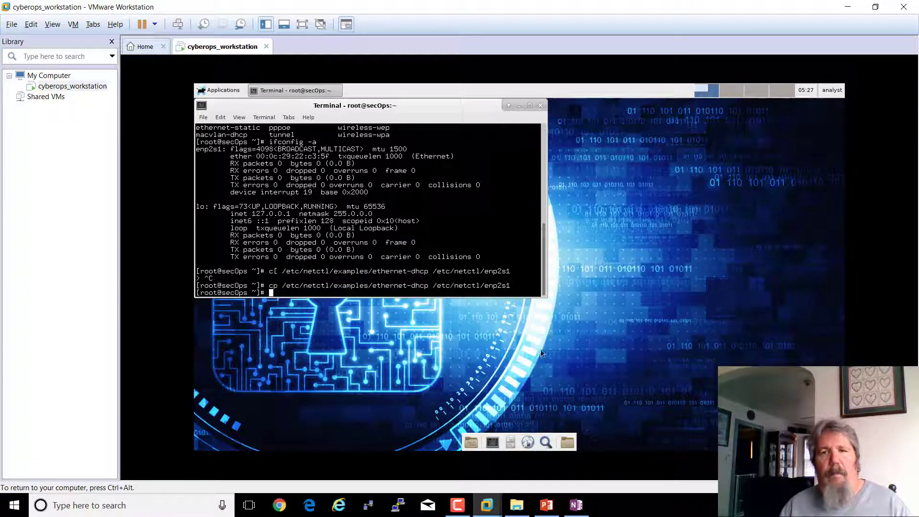
click(875, 8)
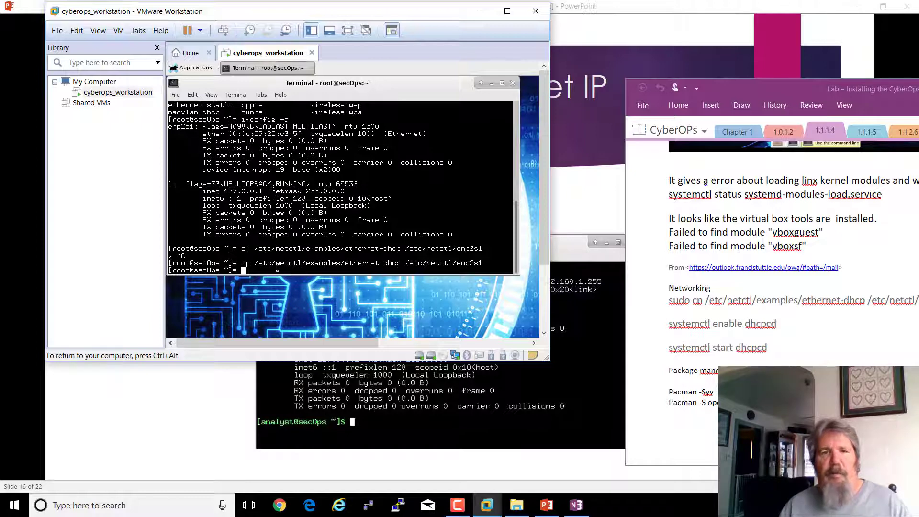
- Enable the DHCP client service at the root prompt with systemctl enable dhcpcd
text(sys)
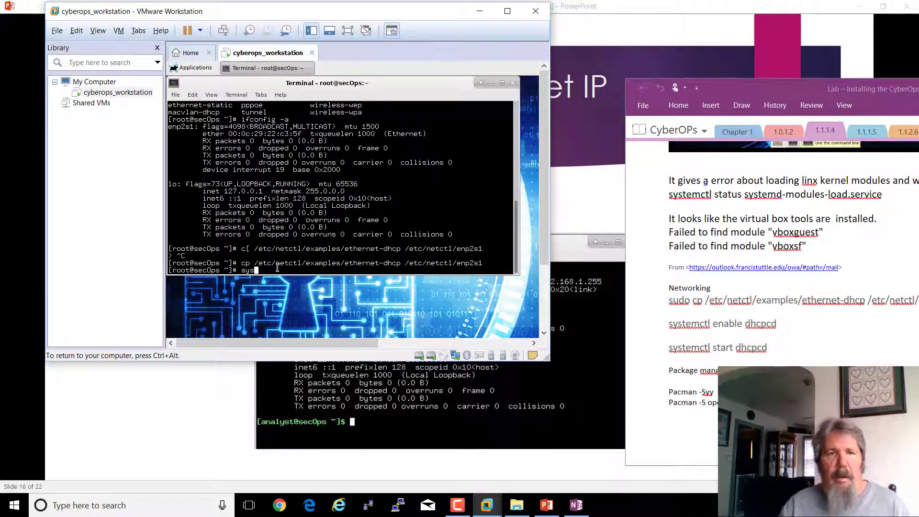
text(c)
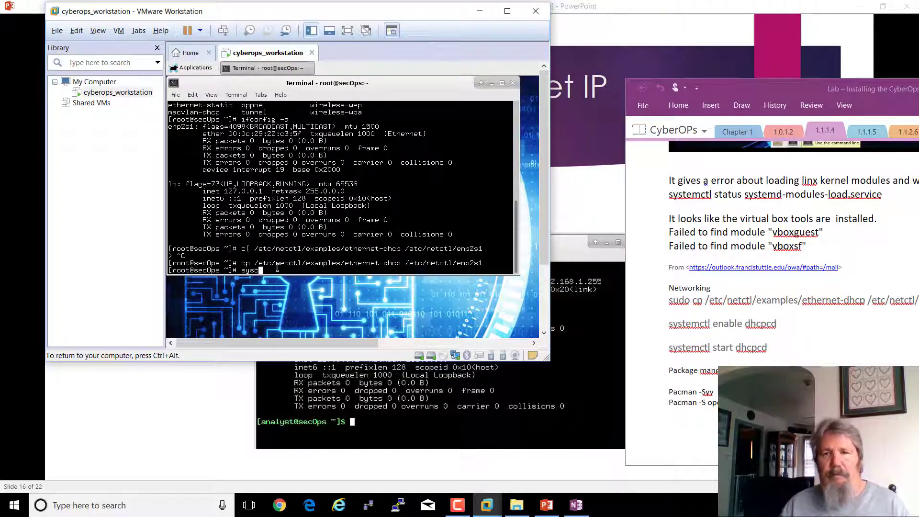
key(BackSpace)
text(temctl)
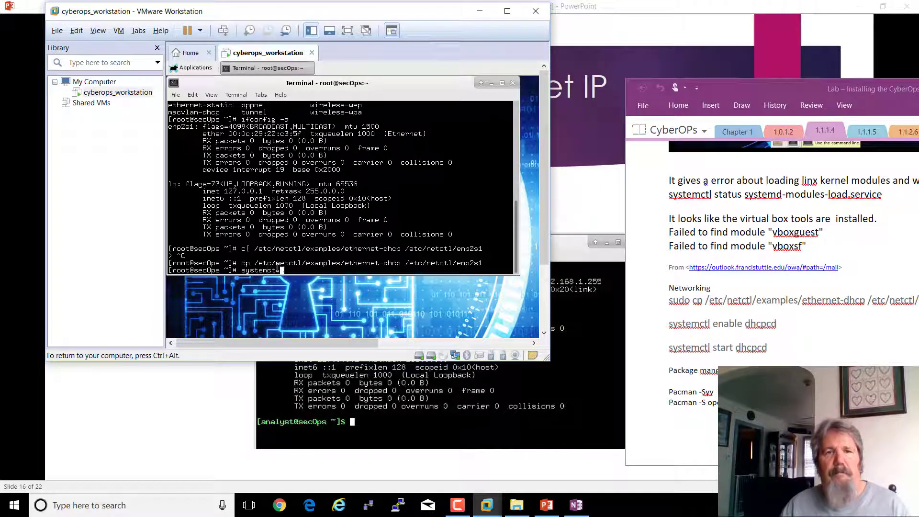
text( enable dhcp)
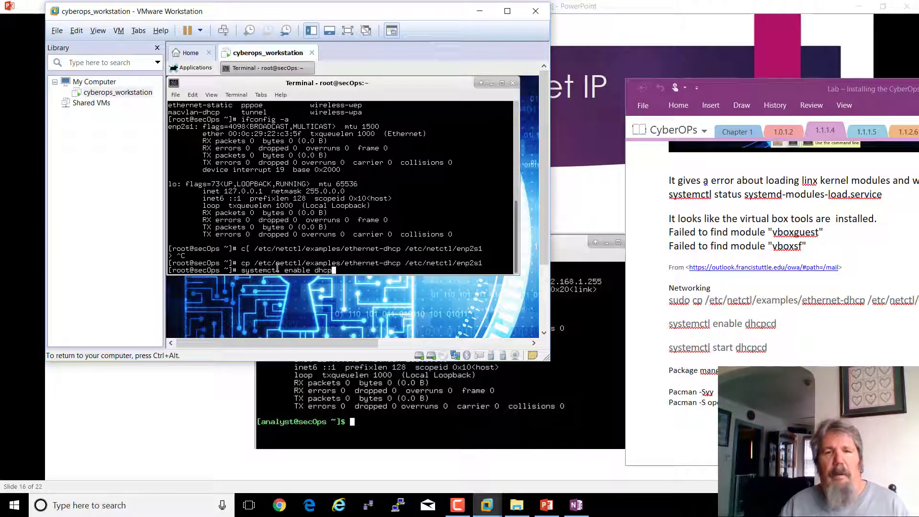
text(cd)
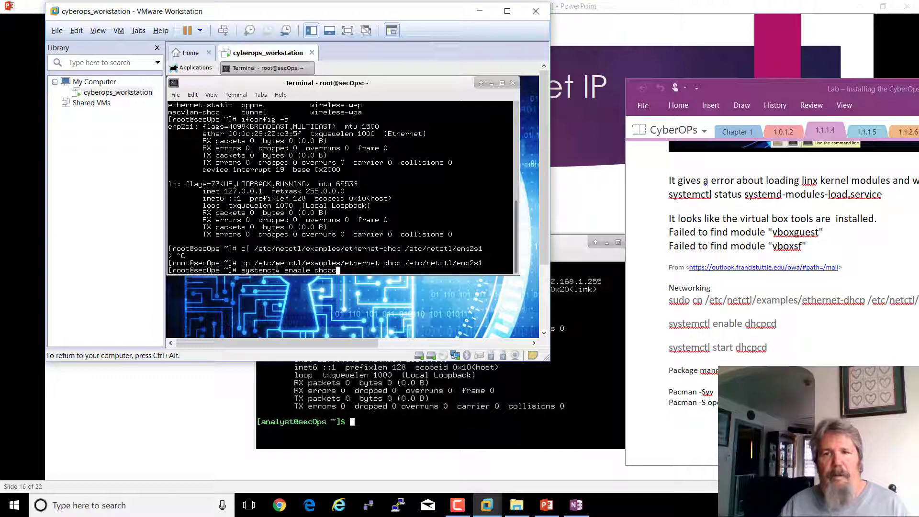
key(Return)
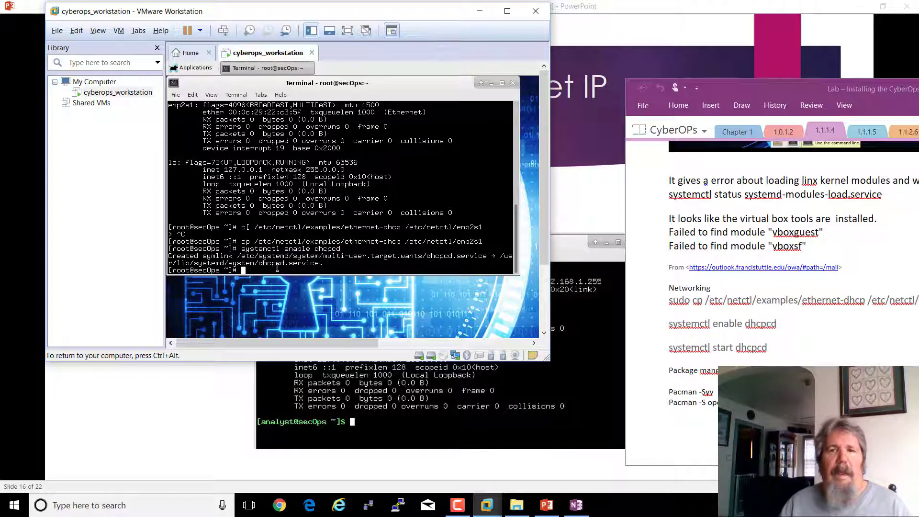
- Recall the enable command, change it to systemctl start dhcpcd and run it
key(Up)
key(Left)
key(Left)
key(Left)
key(Left)
key(Left)
key(Left)
key(Left)
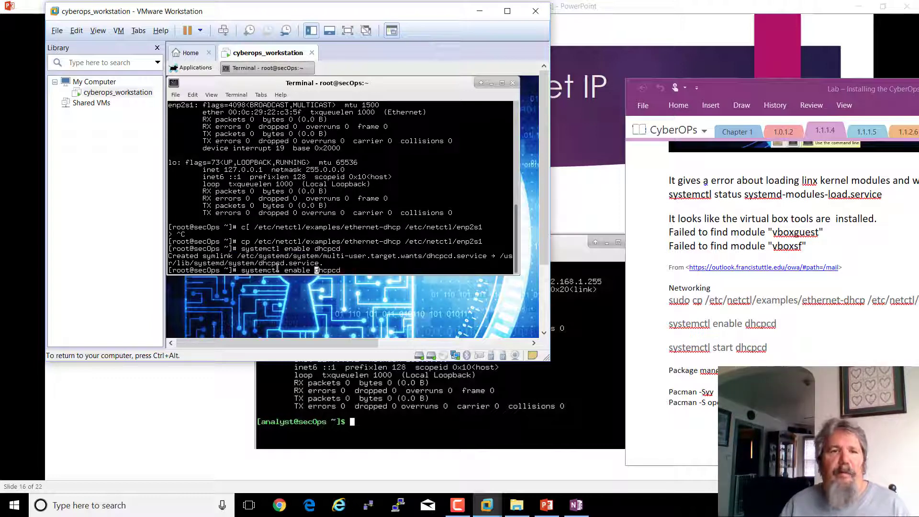
key(BackSpace)
key(BackSpace)
key(BackSpace)
key(BackSpace)
key(BackSpace)
key(BackSpace)
text(start)
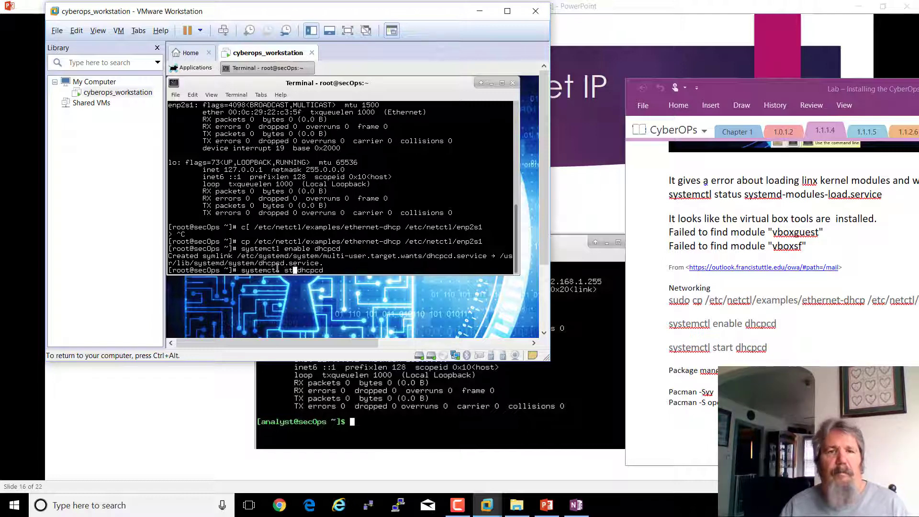
key(Return)
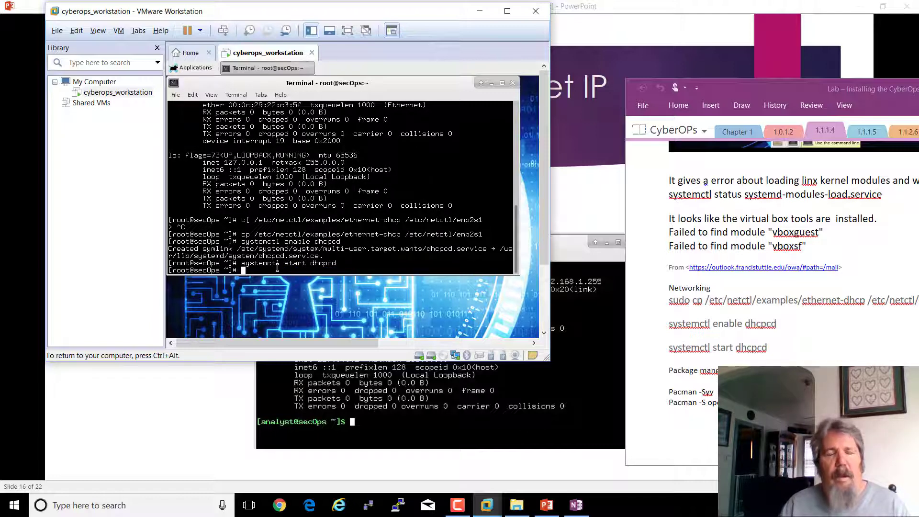
- Clear the terminal, maximize the VMware Workstation window and return input to the virtual machine
text(cle)
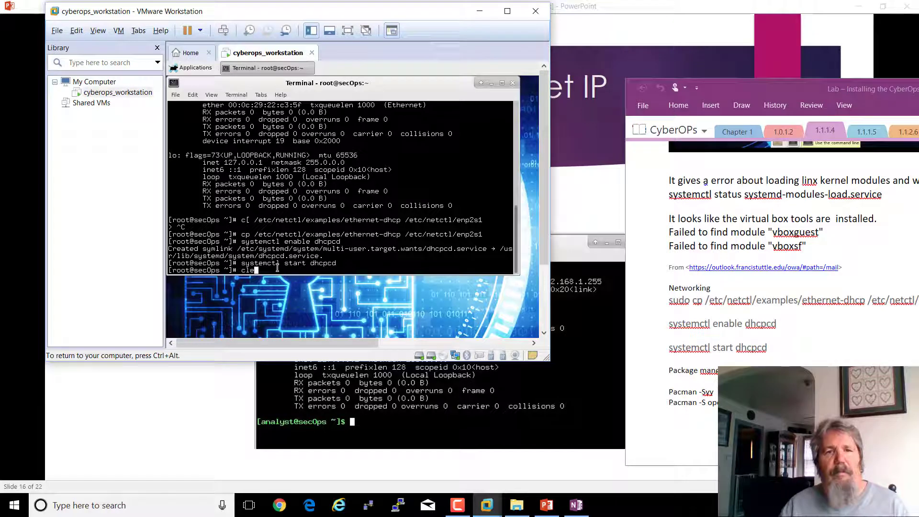
text(ar)
key(Return)
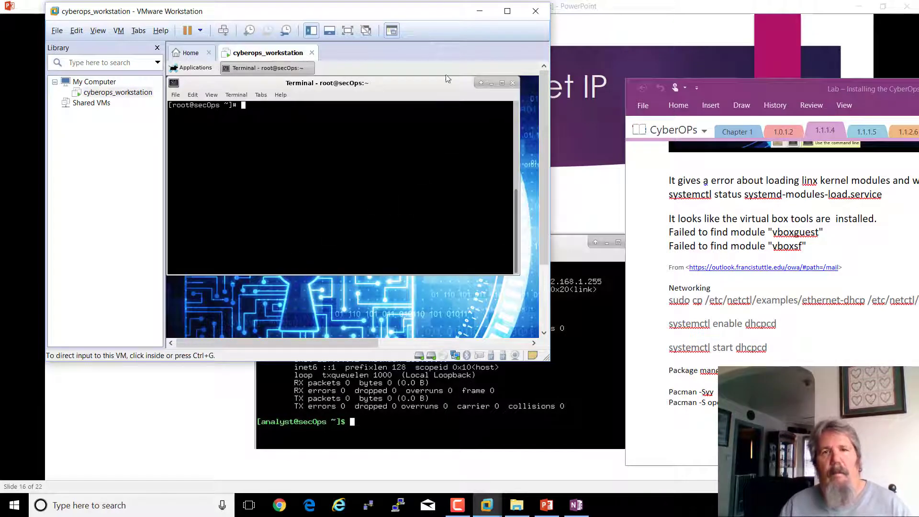
click(508, 11)
click(408, 181)
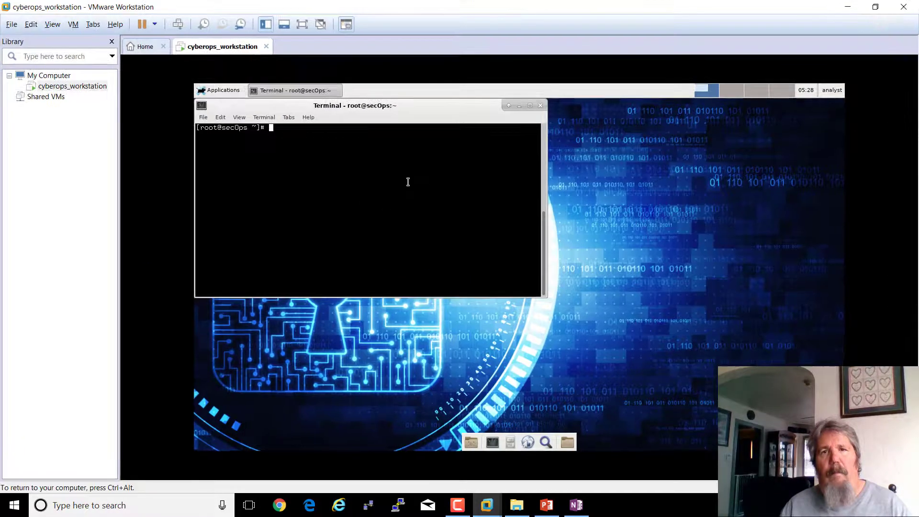
- Run ifconfig to check the Ethernet interface's IP address
text(ifcon)
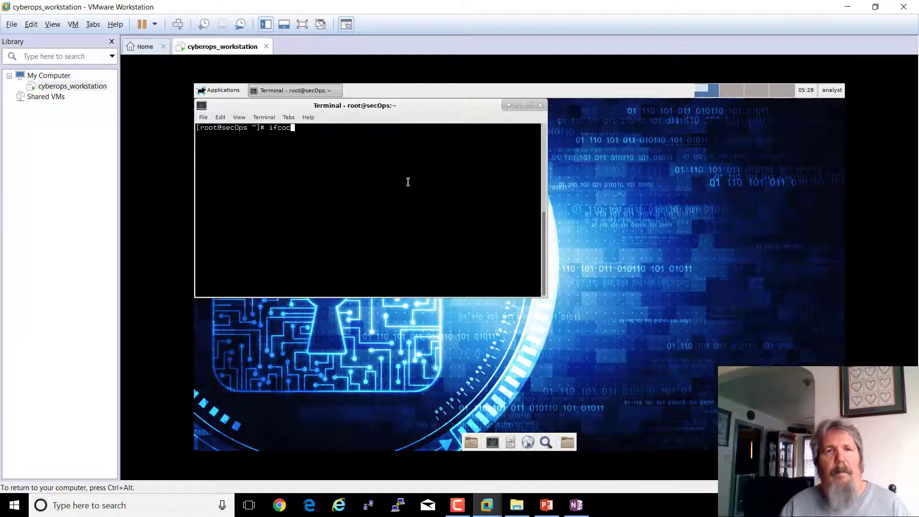
text(fig)
key(Return)
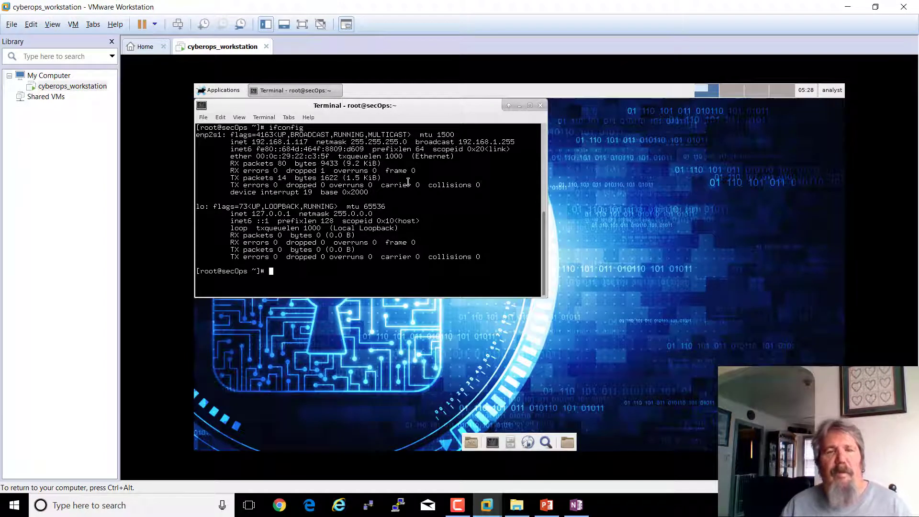
- Ping yahoo.com to test the internet connection, correcting the mistyped command first
text(ping)
key(BackSpace)
key(BackSpace)
key(BackSpace)
key(BackSpace)
key(BackSpace)
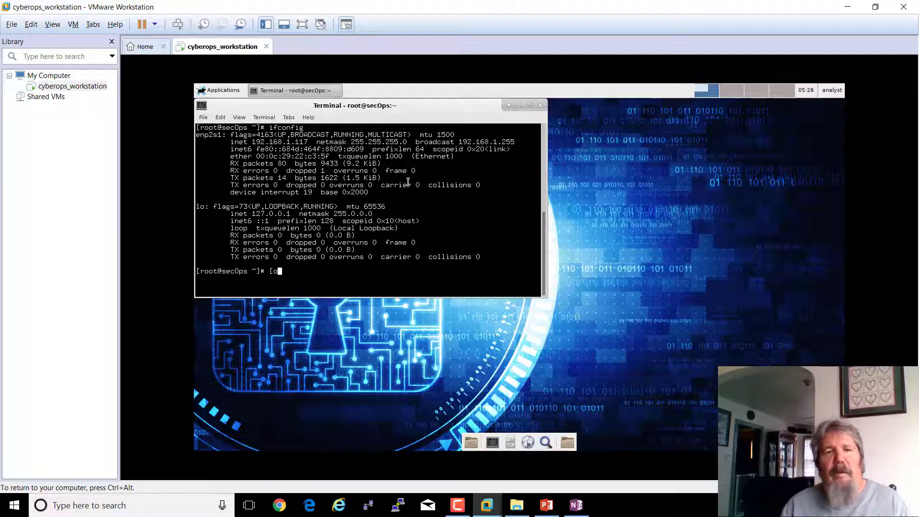
text(ping )
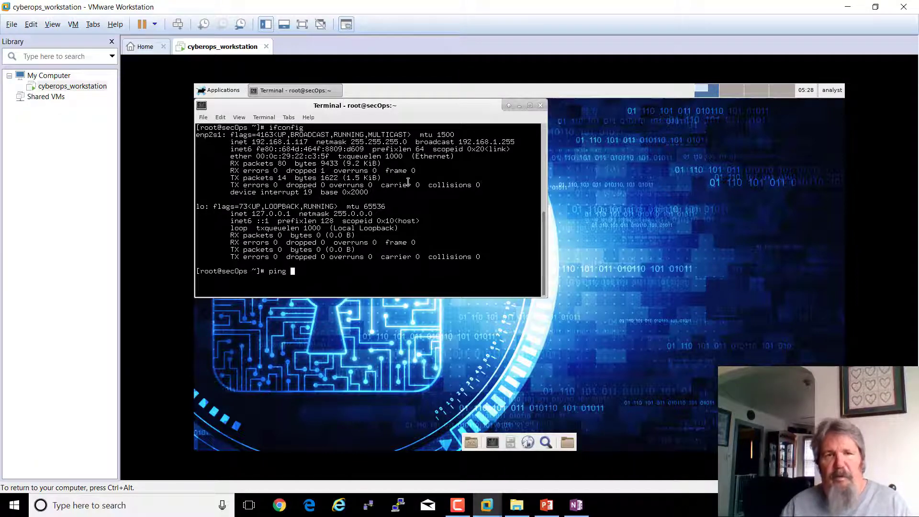
text(yahoo.comm)
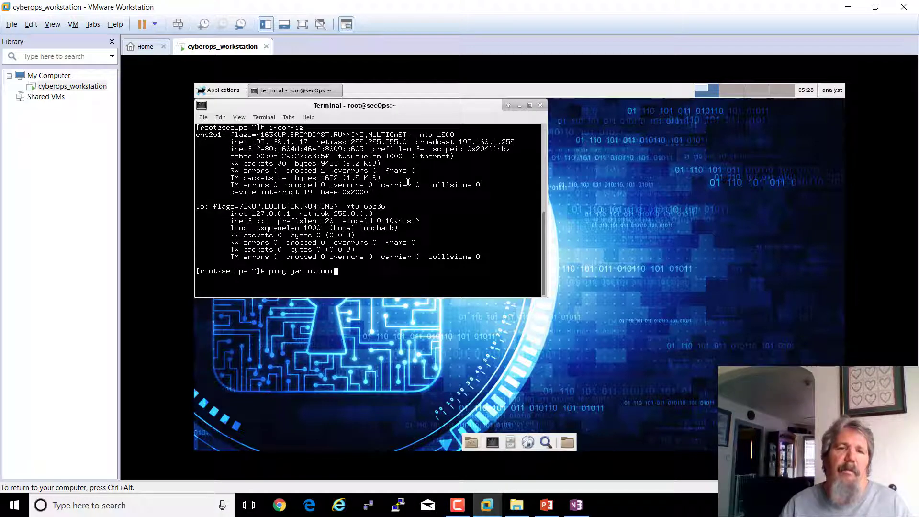
key(Return)
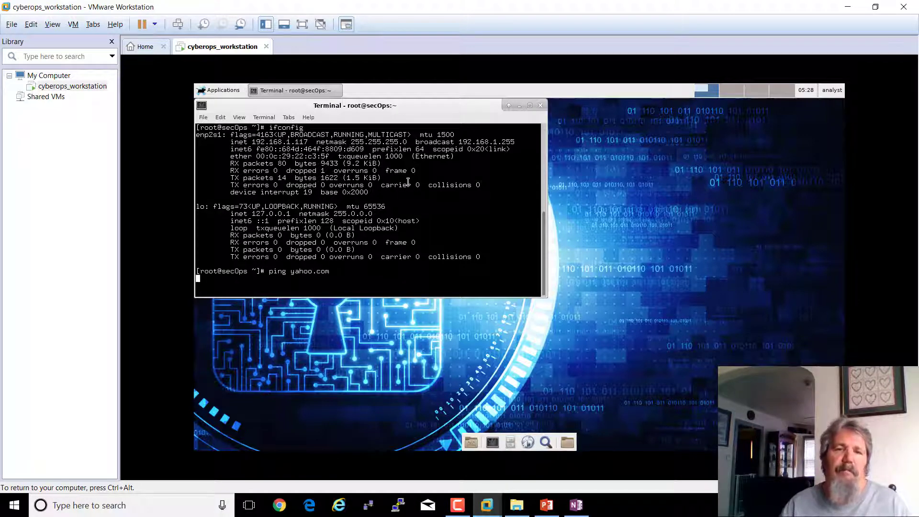
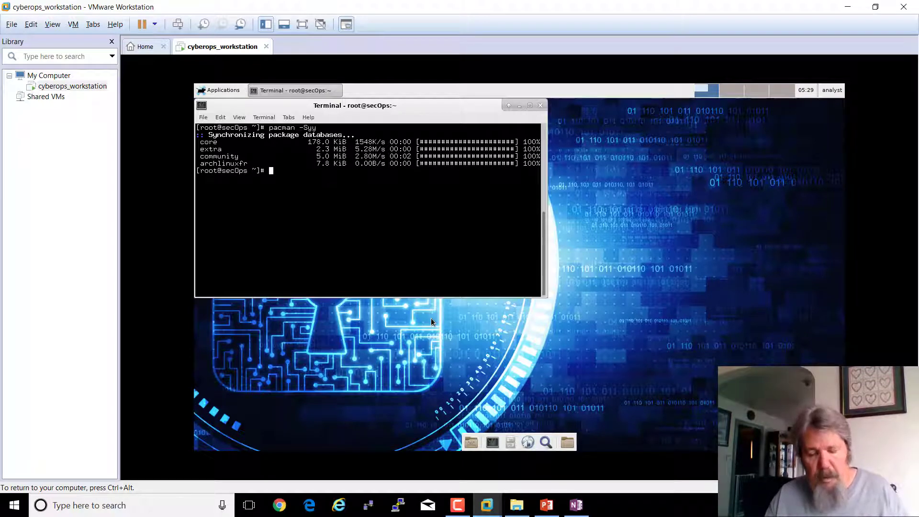
- Install open-vm-tools with pacman -S, agreeing to proceed with the installation and to import the PGP key
text(pacmn)
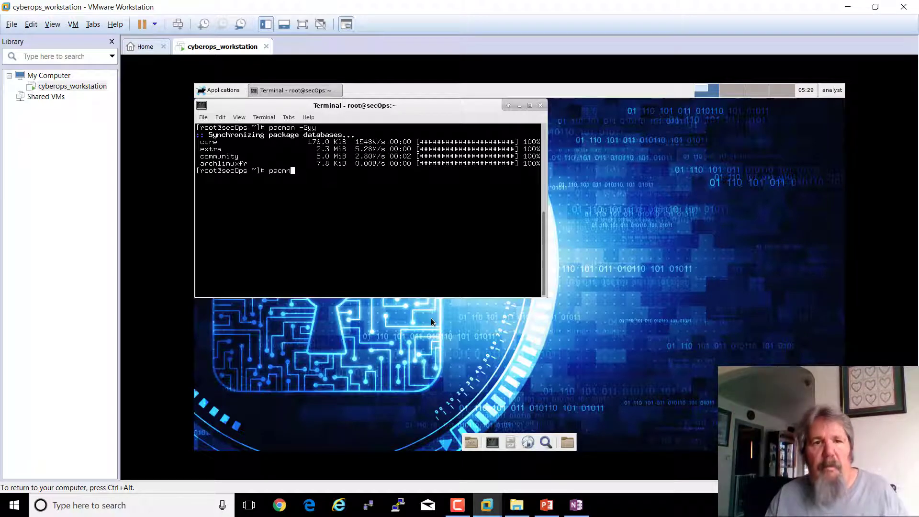
key(BackSpace)
text(an )
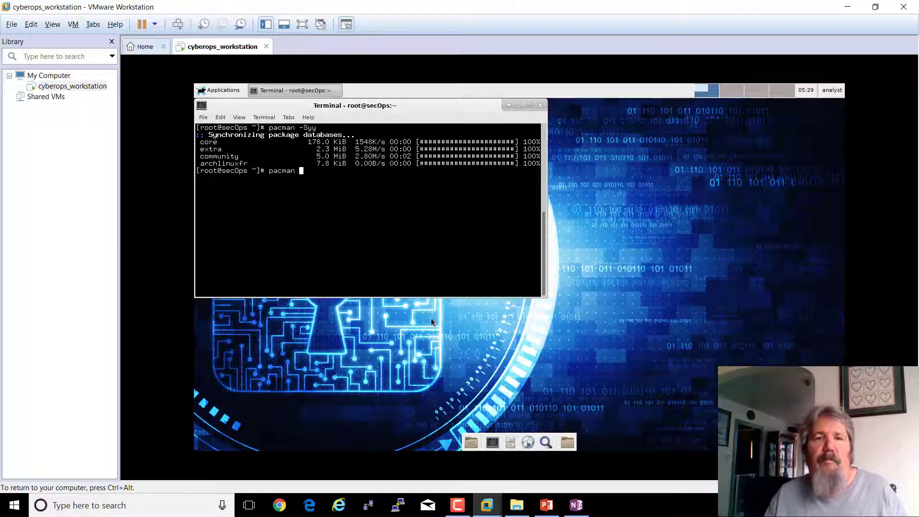
text(-S ope)
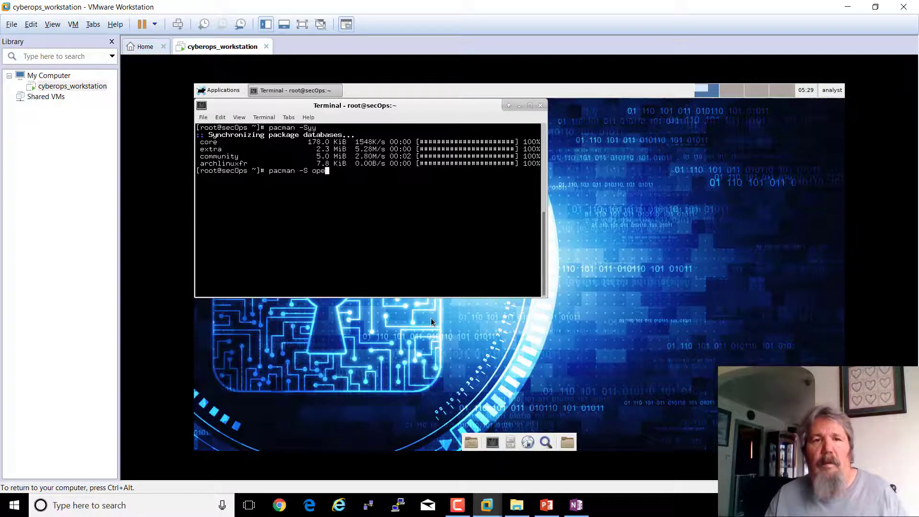
text(n-vm-tools)
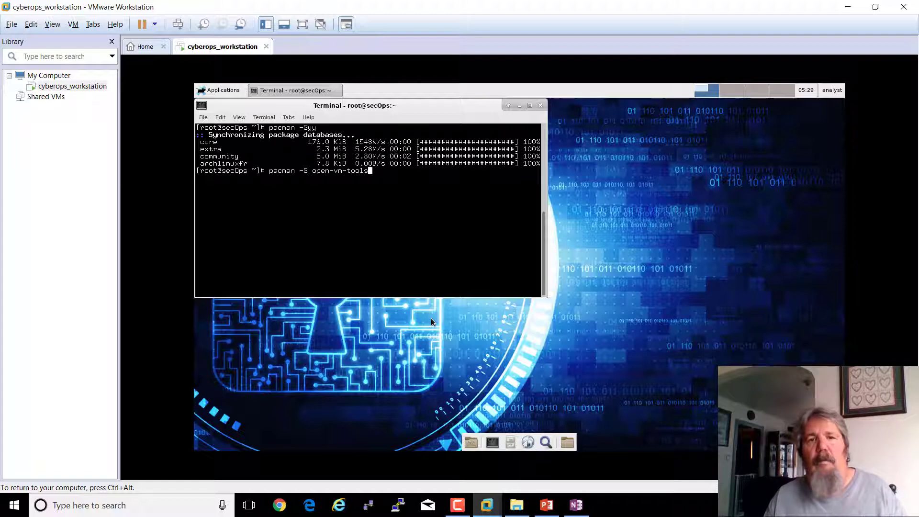
key(Return)
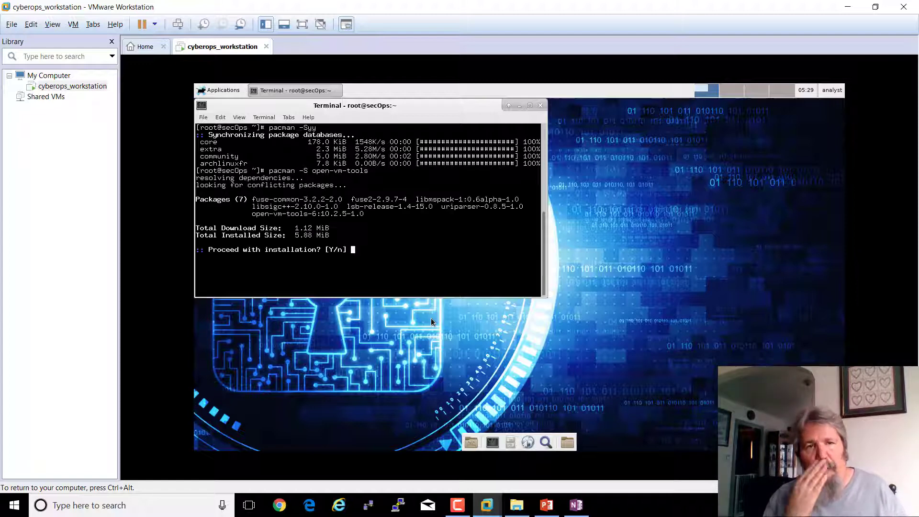
text(y)
key(Return)
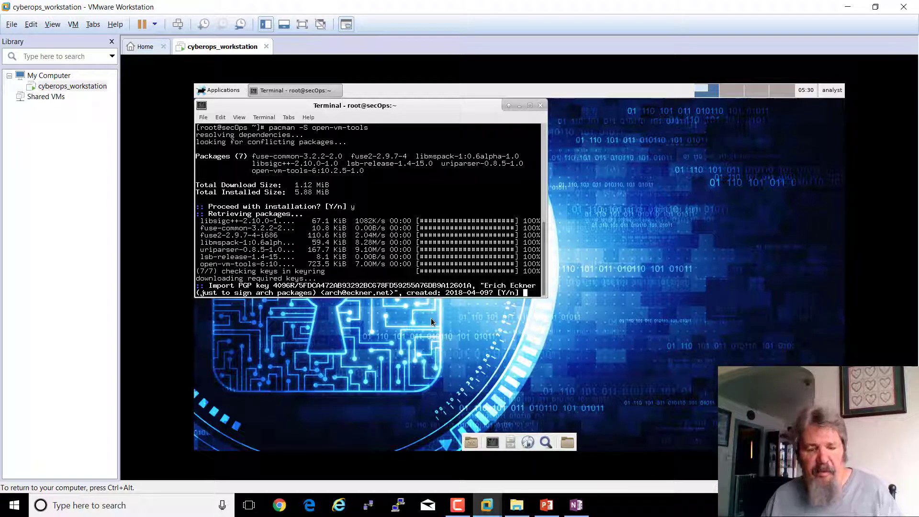
text(y)
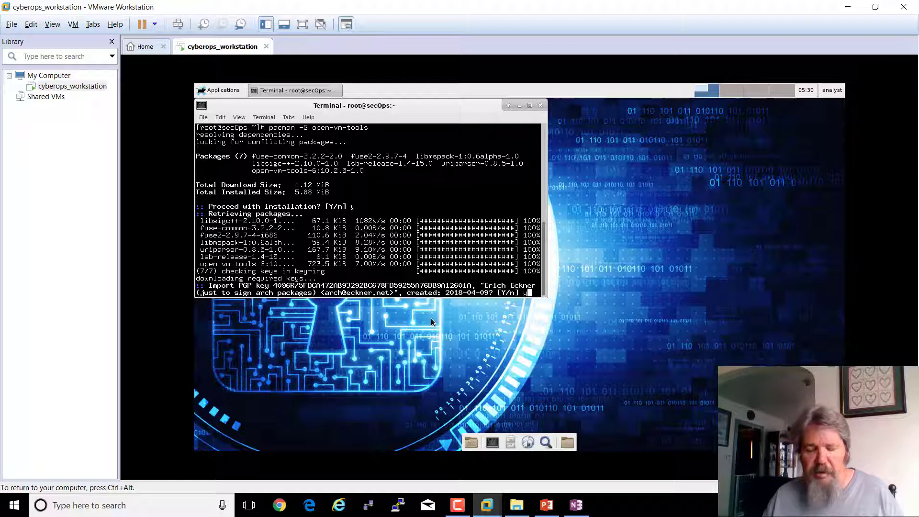
key(Return)
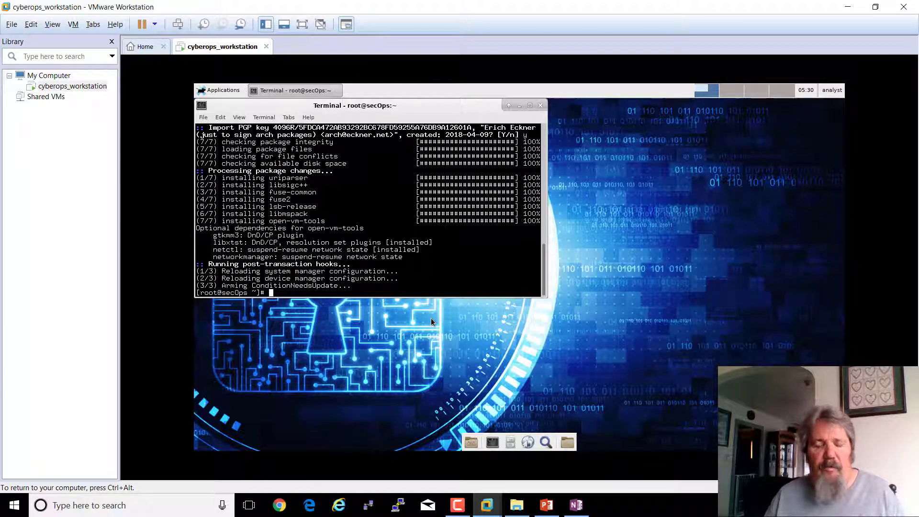
- Reboot the virtual machine into Arch Linux and log in as analyst with the account password
text(r)
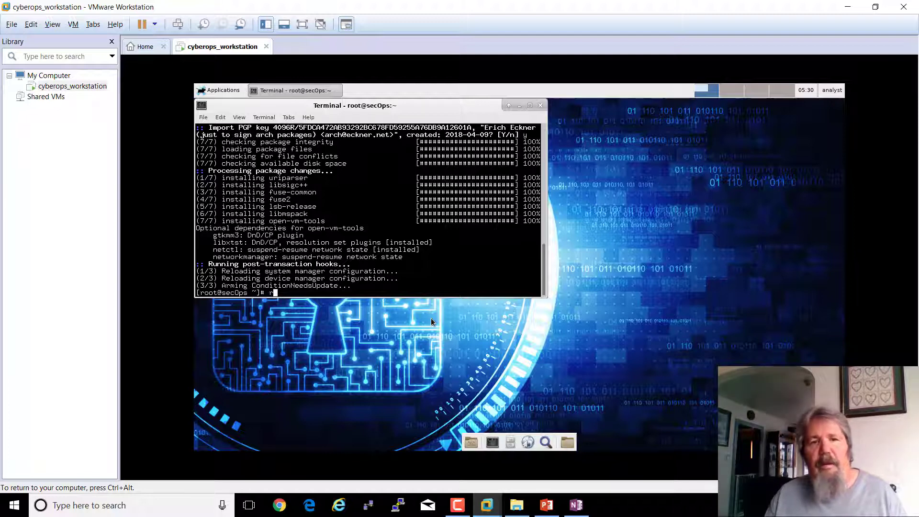
text(eboot)
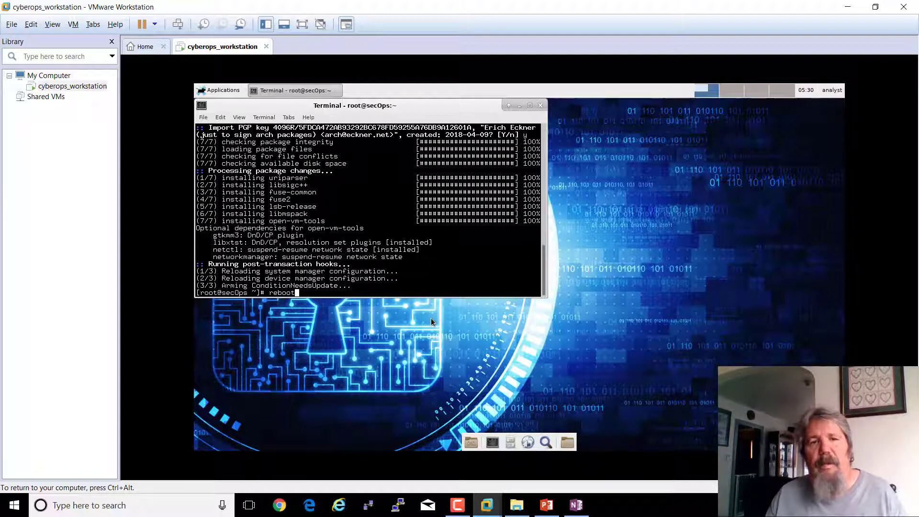
key(Return)
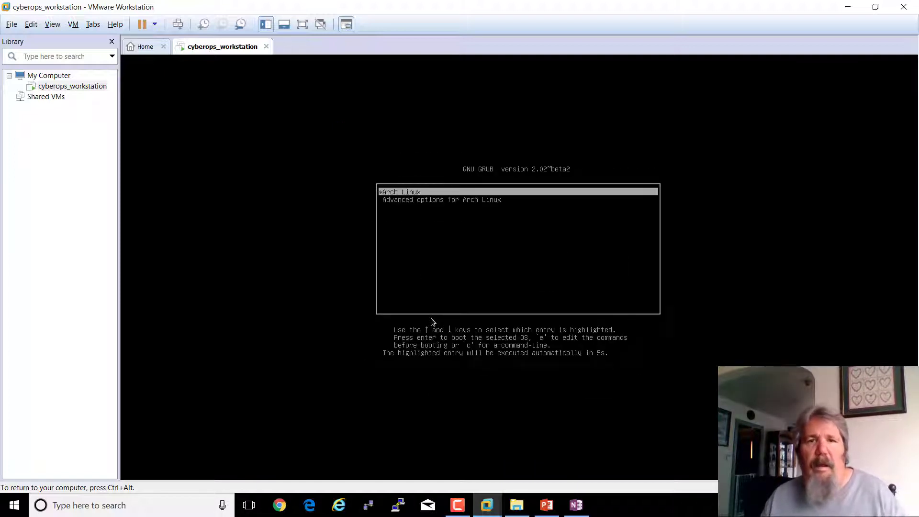
key(Return)
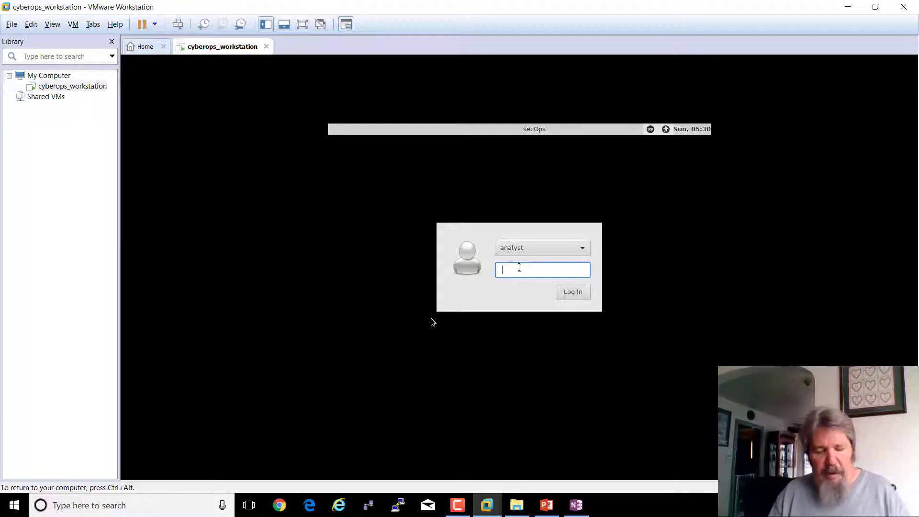
text(cyberops)
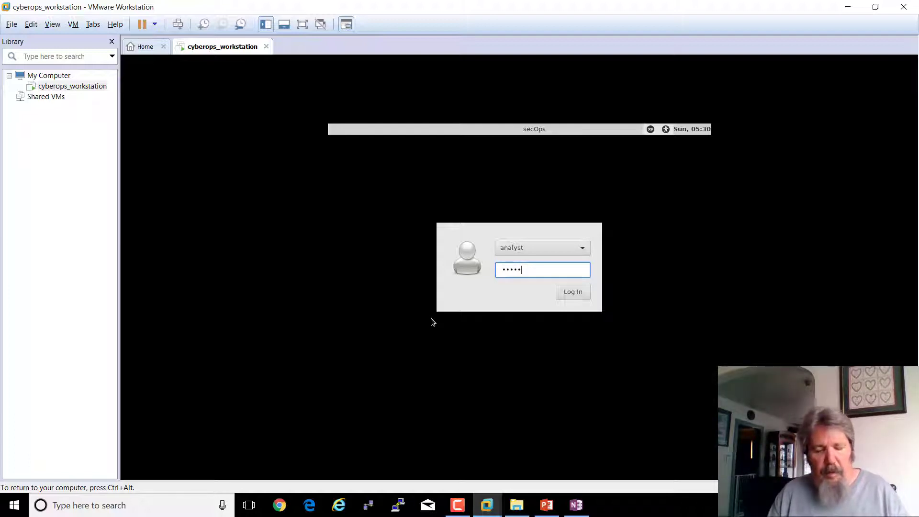
key(Return)
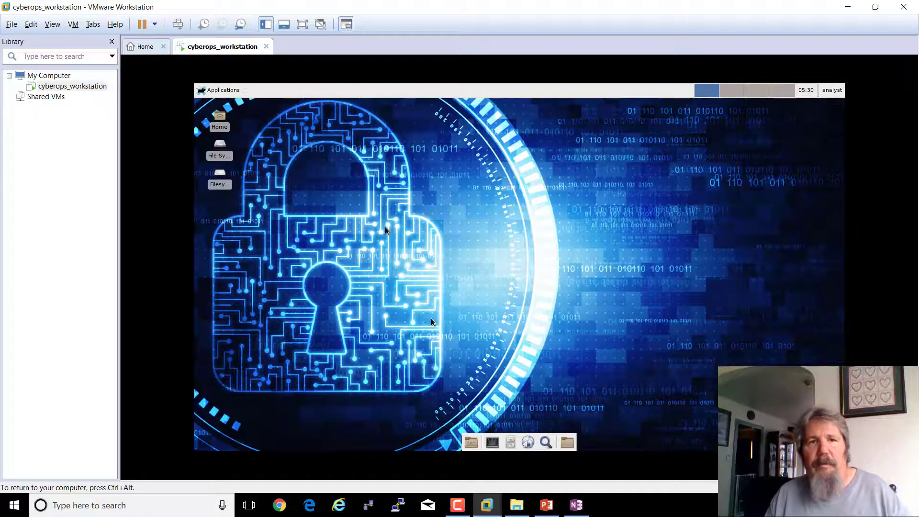
- Launch Firefox in the virtual machine and refresh it to its default settings, completing the import wizard
click(224, 92)
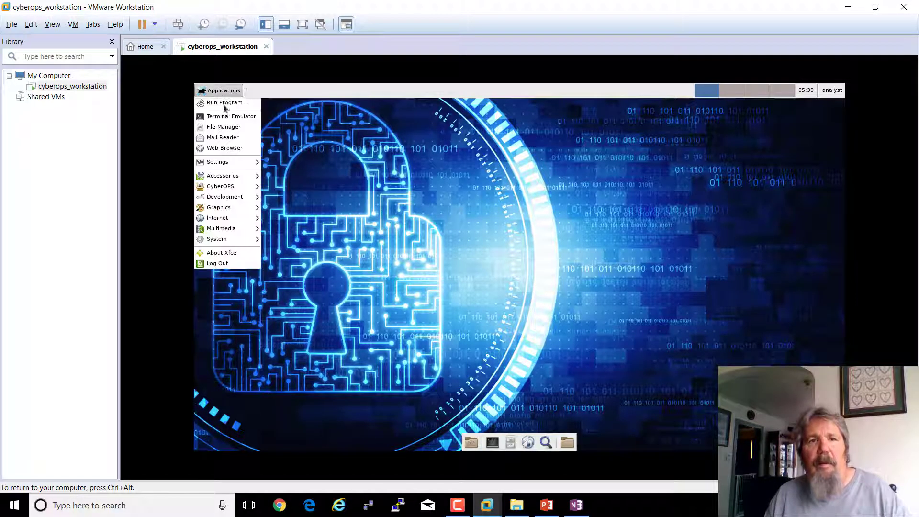
mouse_move(223, 174)
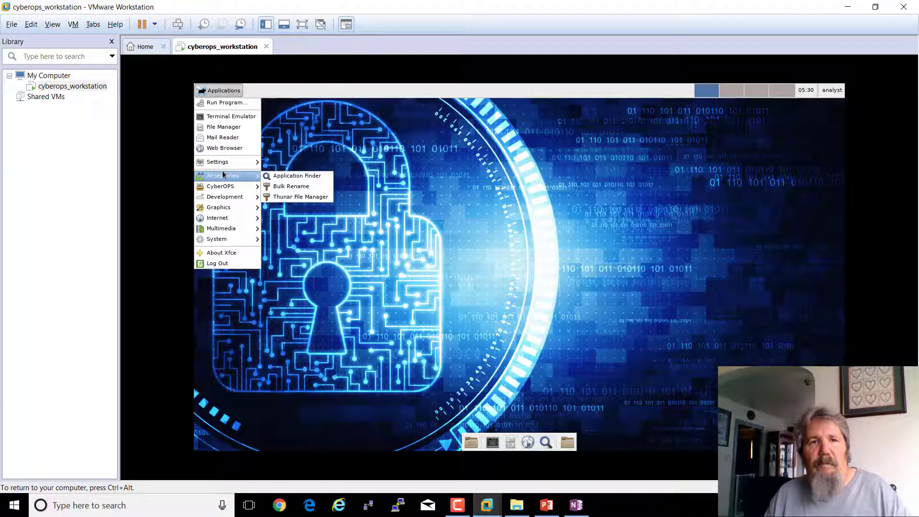
mouse_move(220, 219)
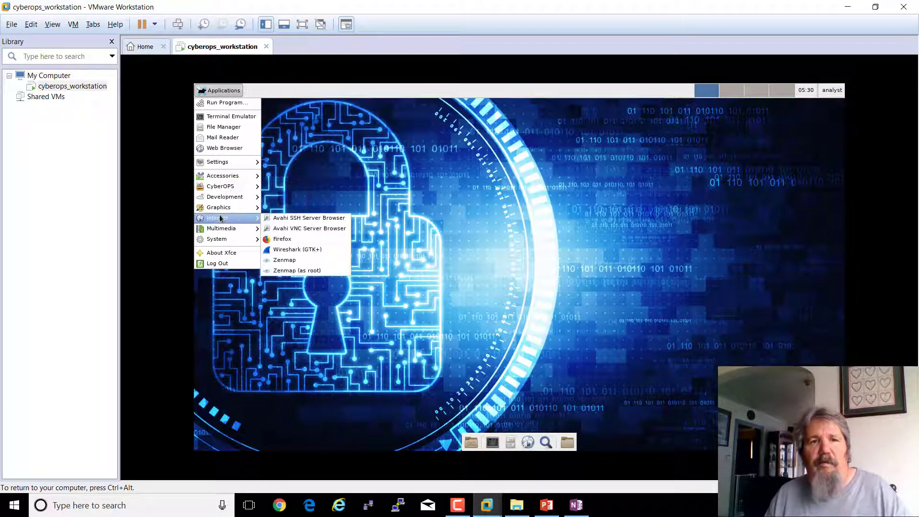
click(298, 248)
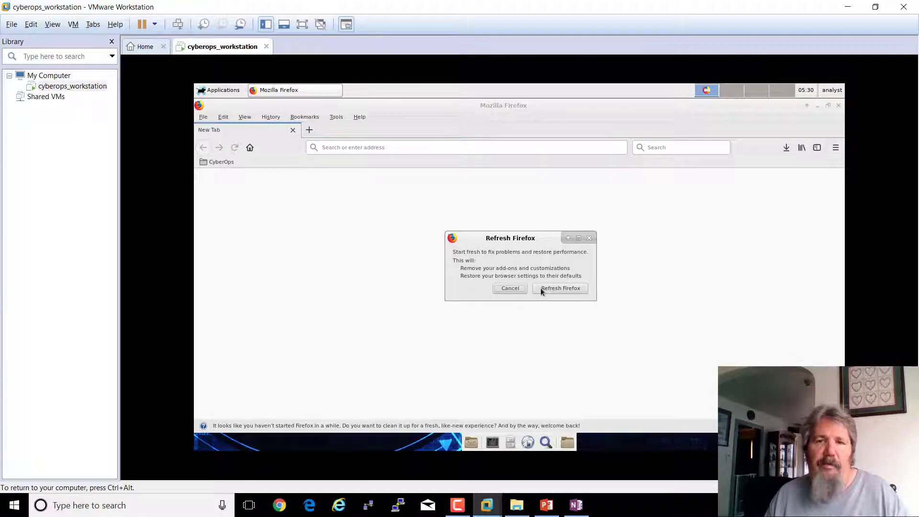
click(543, 288)
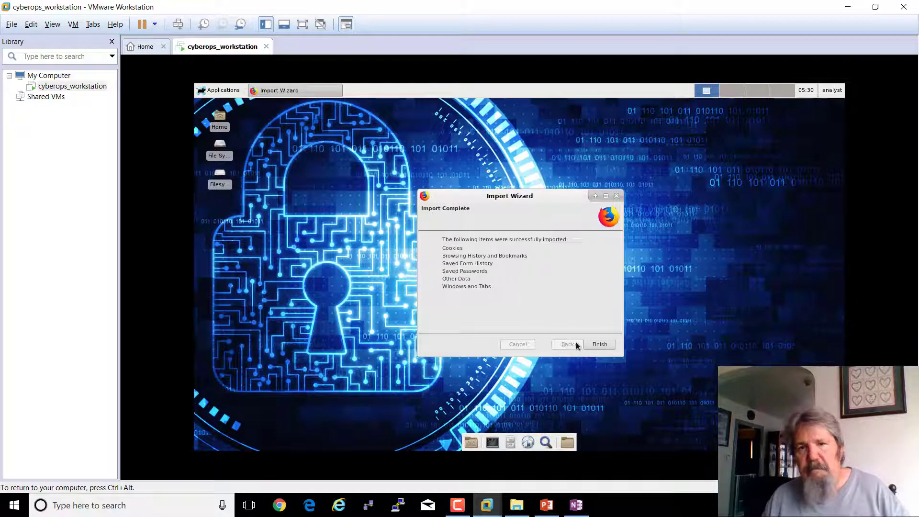
click(589, 343)
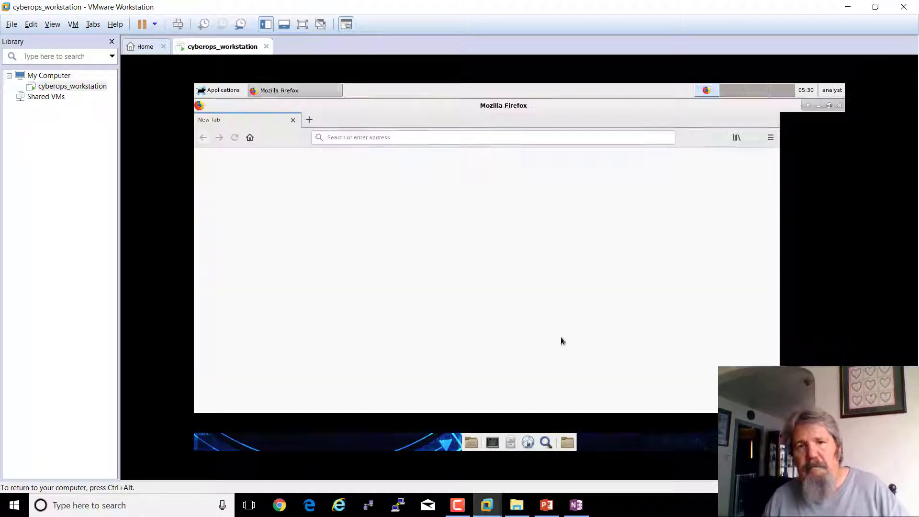
click(381, 343)
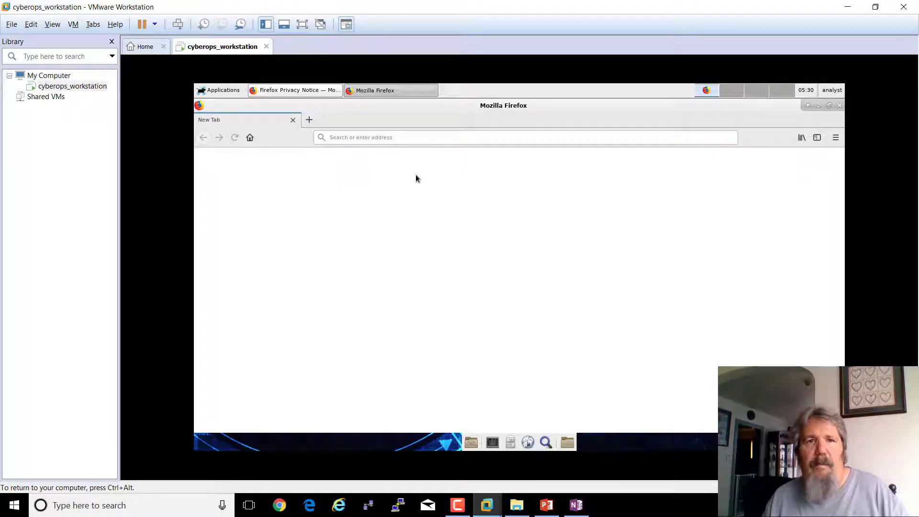
- Load yahoo.com in the blank Firefox window and look over the page to test web access
click(304, 91)
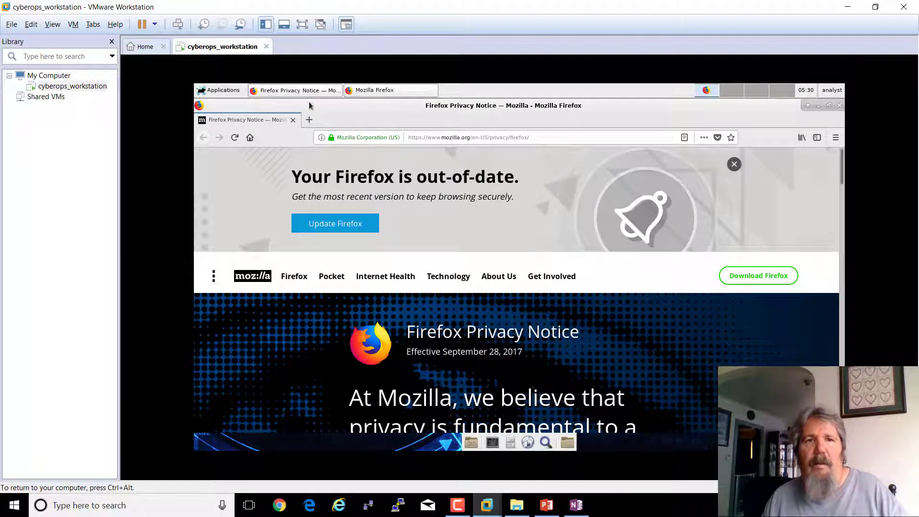
click(374, 92)
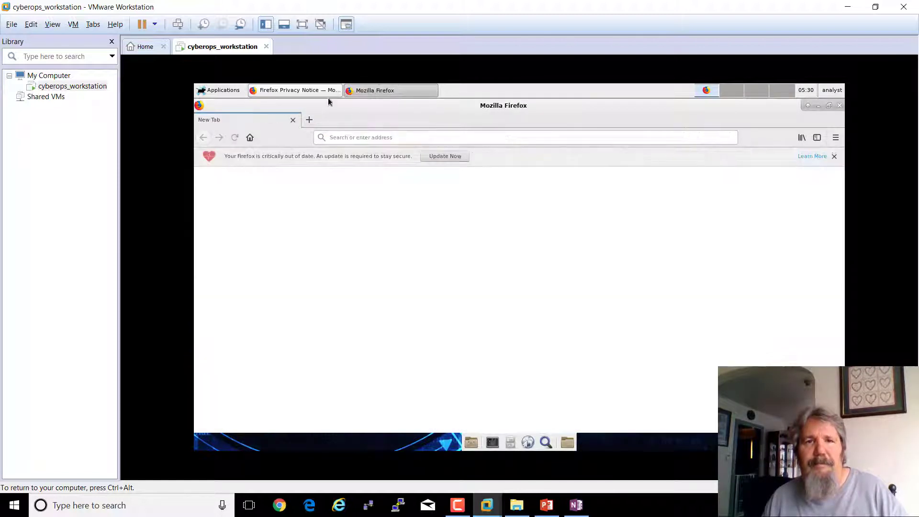
text(y)
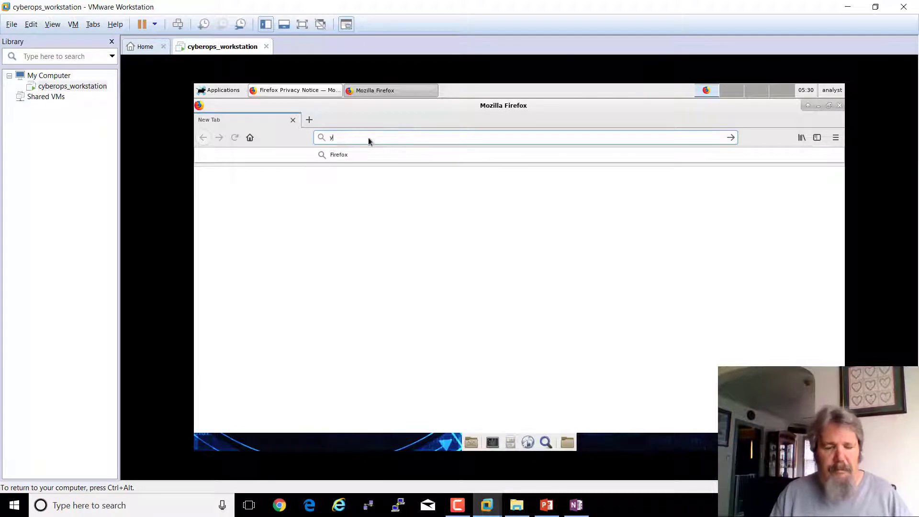
text(ahoo.com)
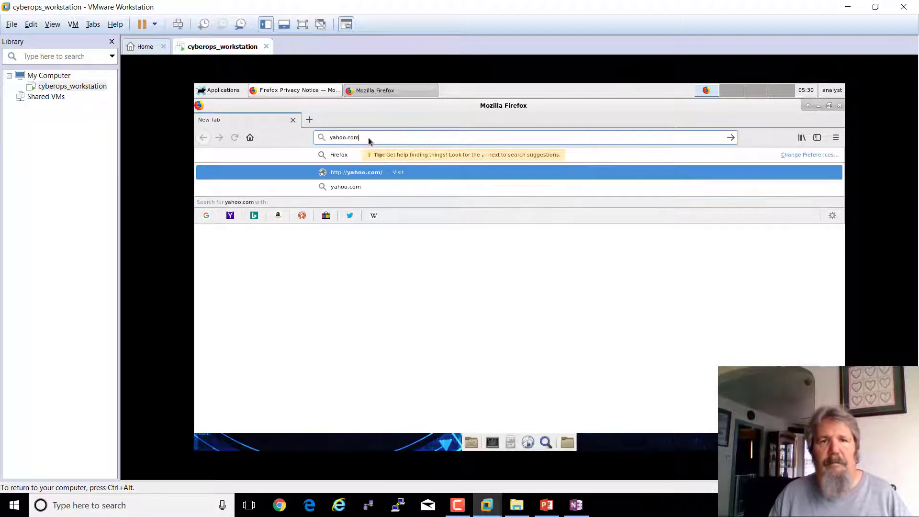
key(Return)
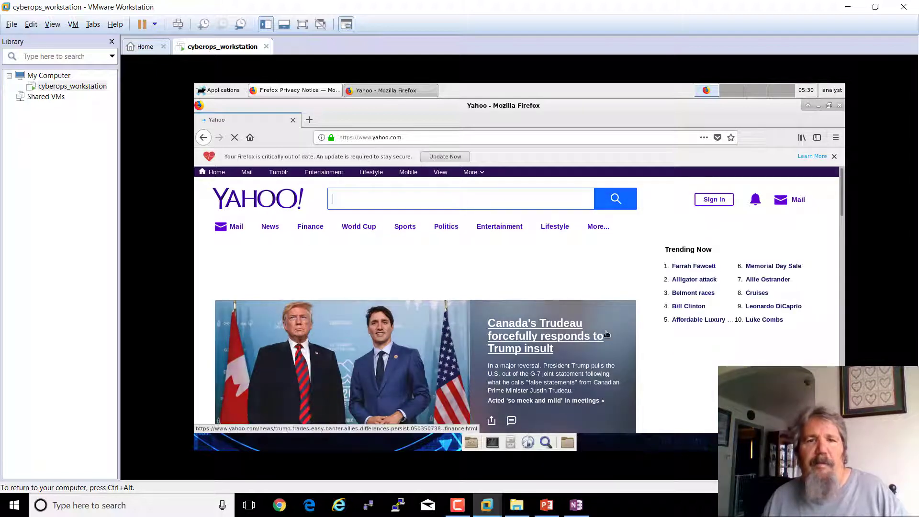
scroll(709, 356, down, 3)
scroll(707, 326, up, 5)
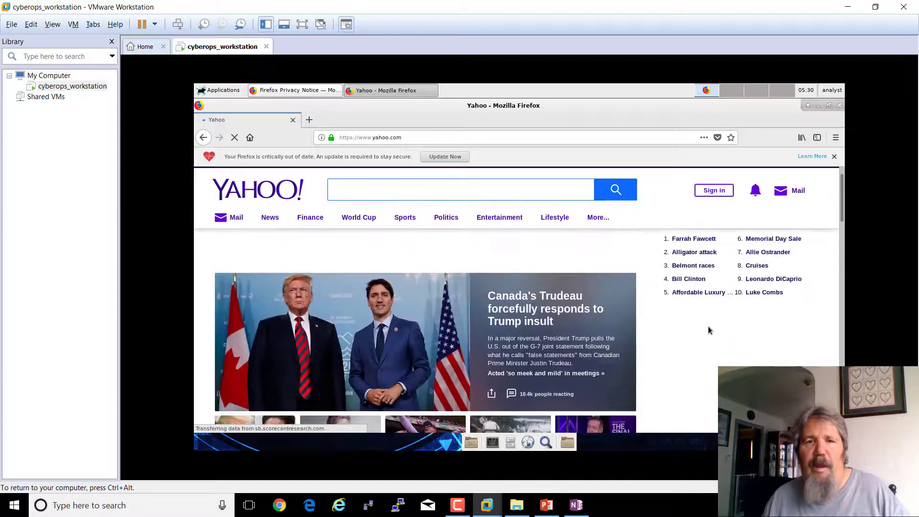
scroll(771, 318, down, 2)
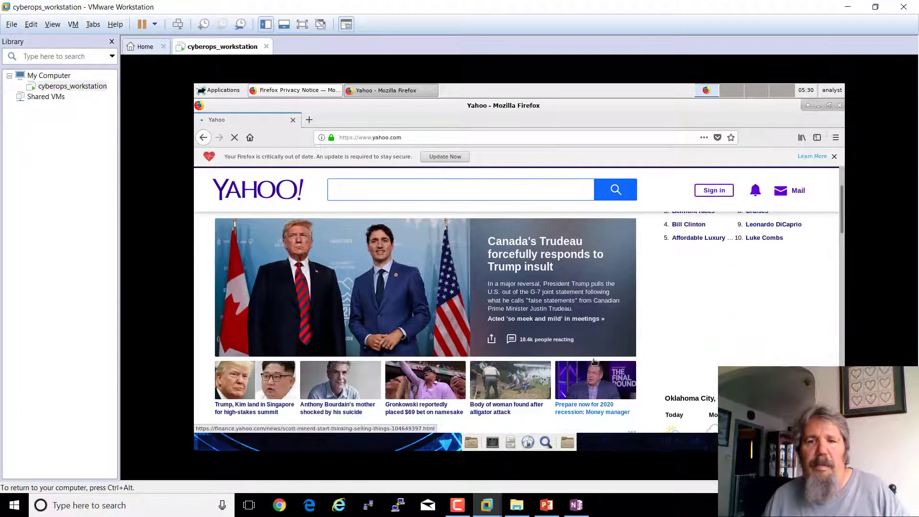
click(219, 90)
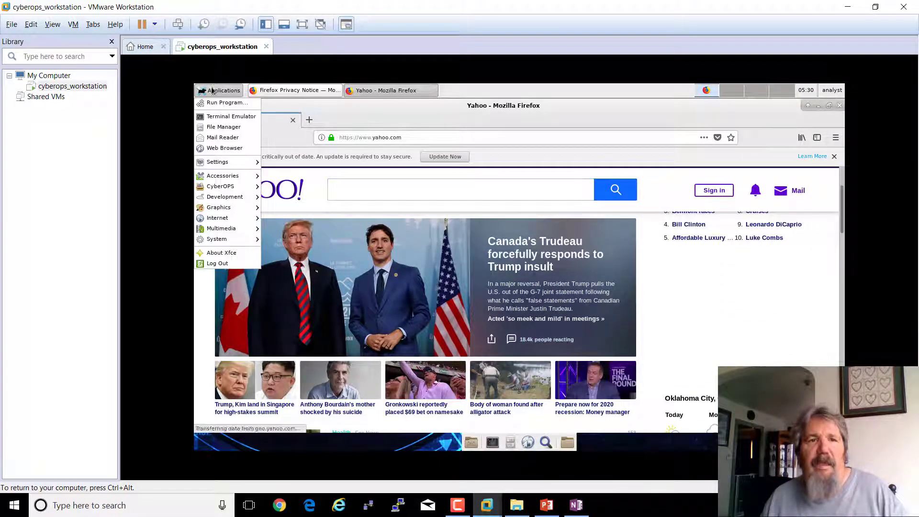
mouse_move(210, 190)
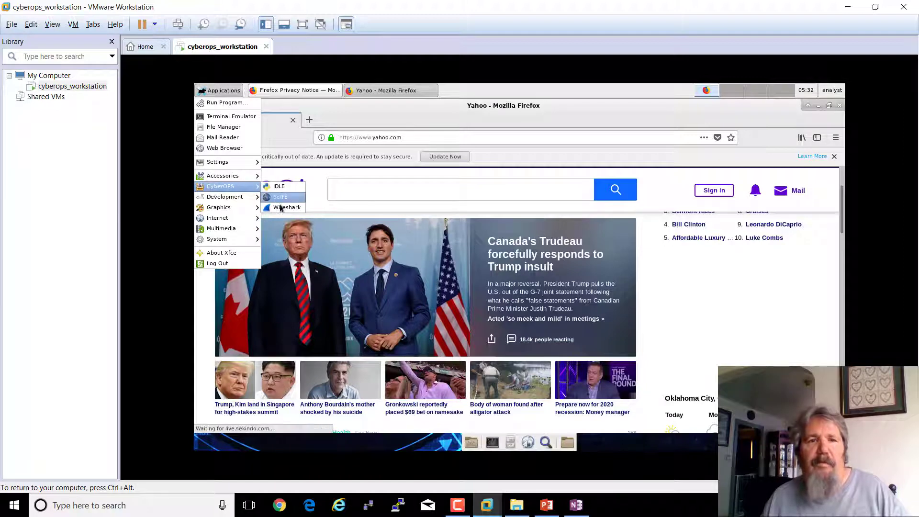
mouse_move(227, 241)
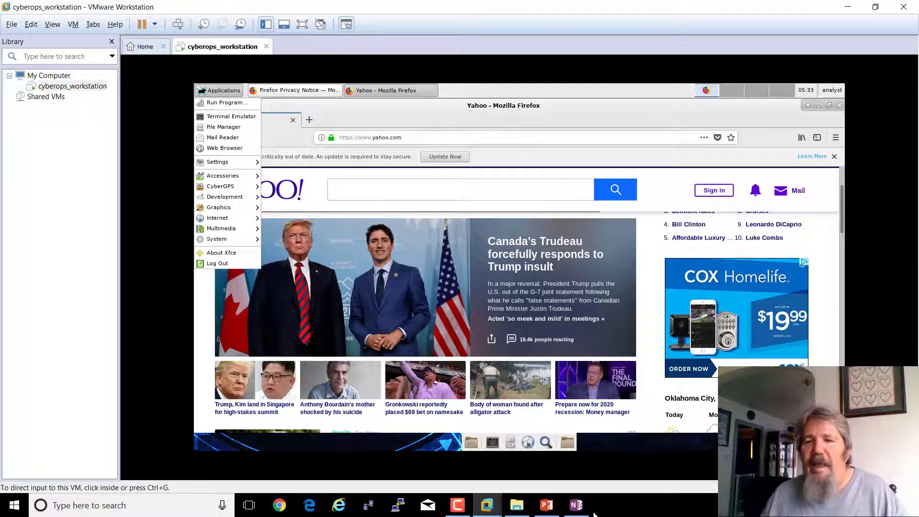
click(458, 506)
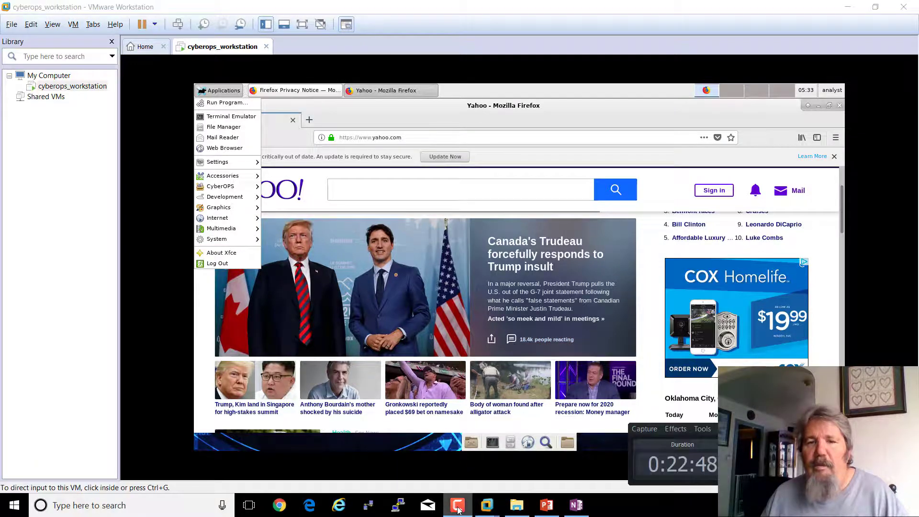